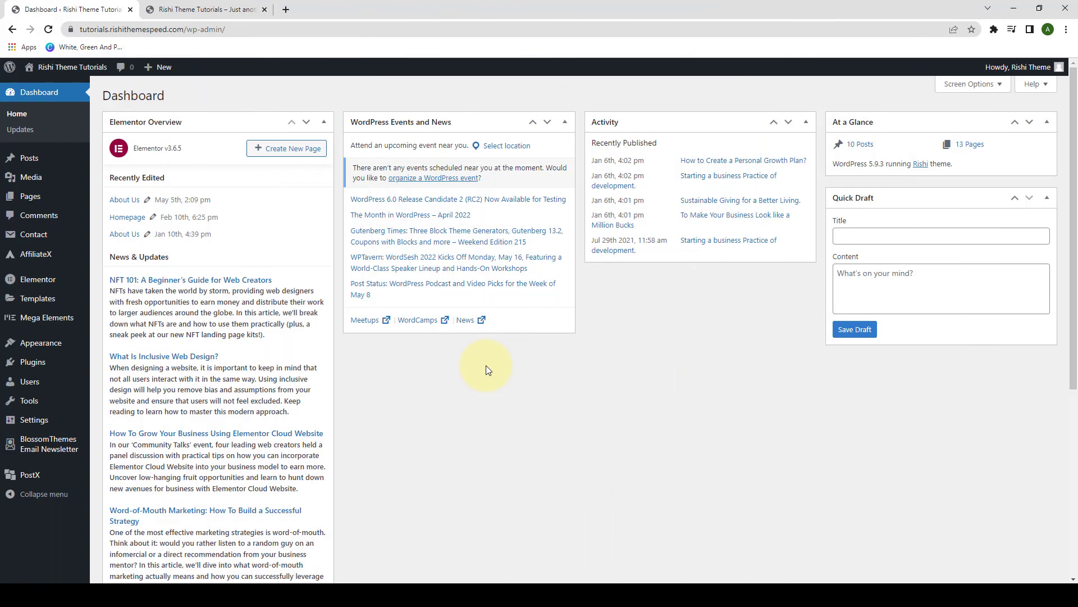
Open the theme customizer in a new browser tab and go to its Footer section
{"action": "mouse_move", "coordinate": [40, 344]}
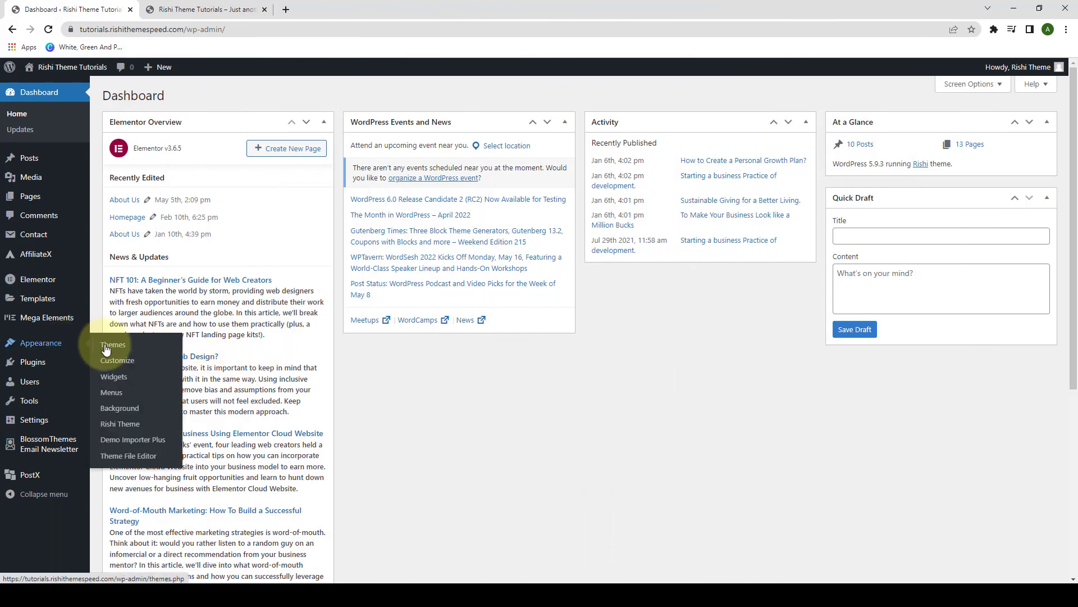
{"action": "right_click", "coordinate": [128, 366]}
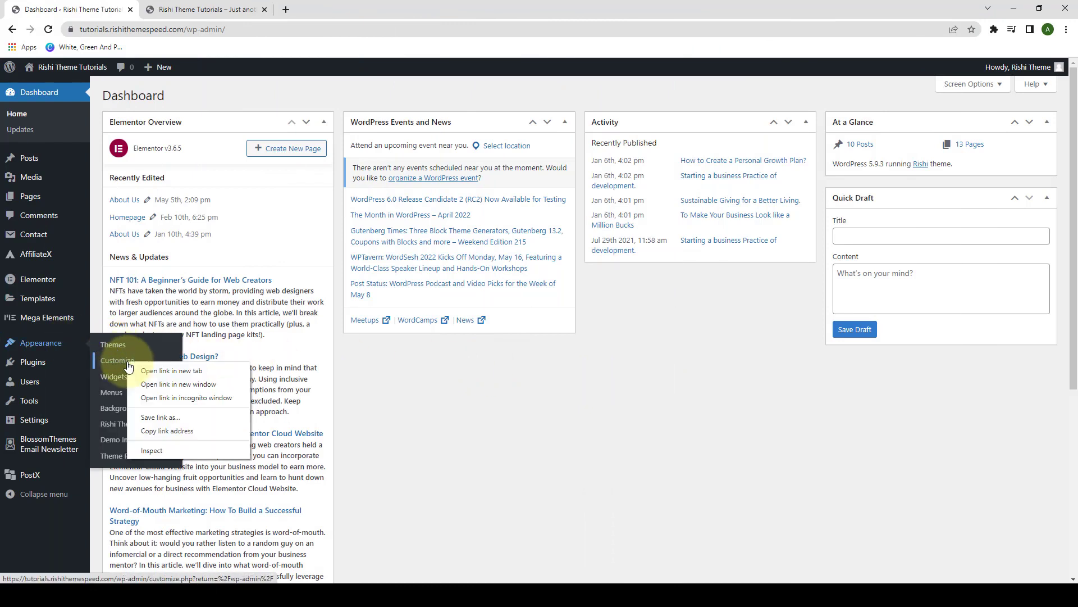
{"action": "left_click", "coordinate": [160, 367]}
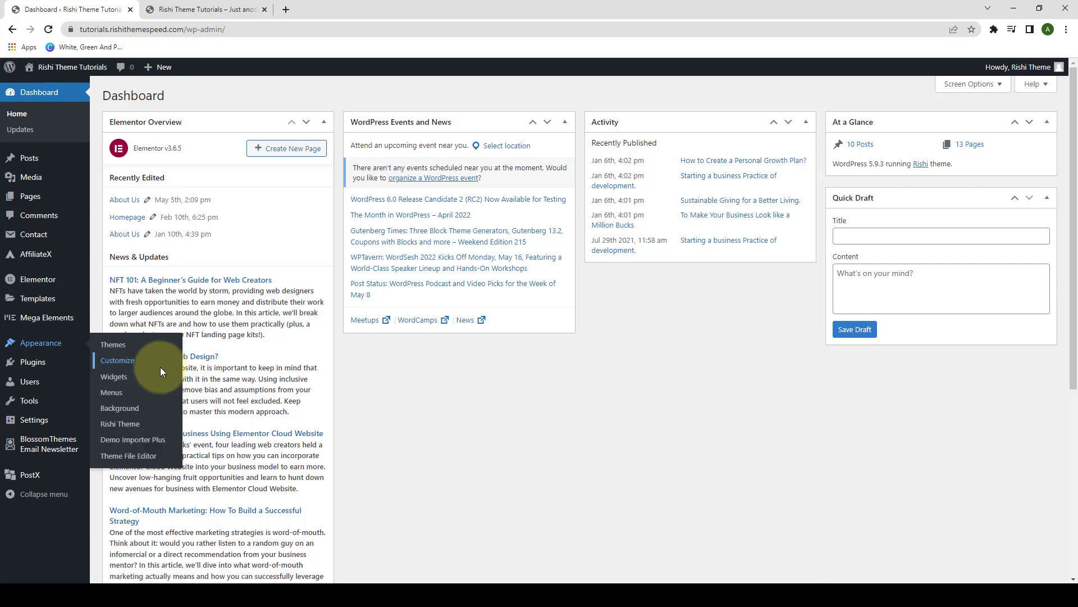
{"action": "left_click", "coordinate": [190, 7]}
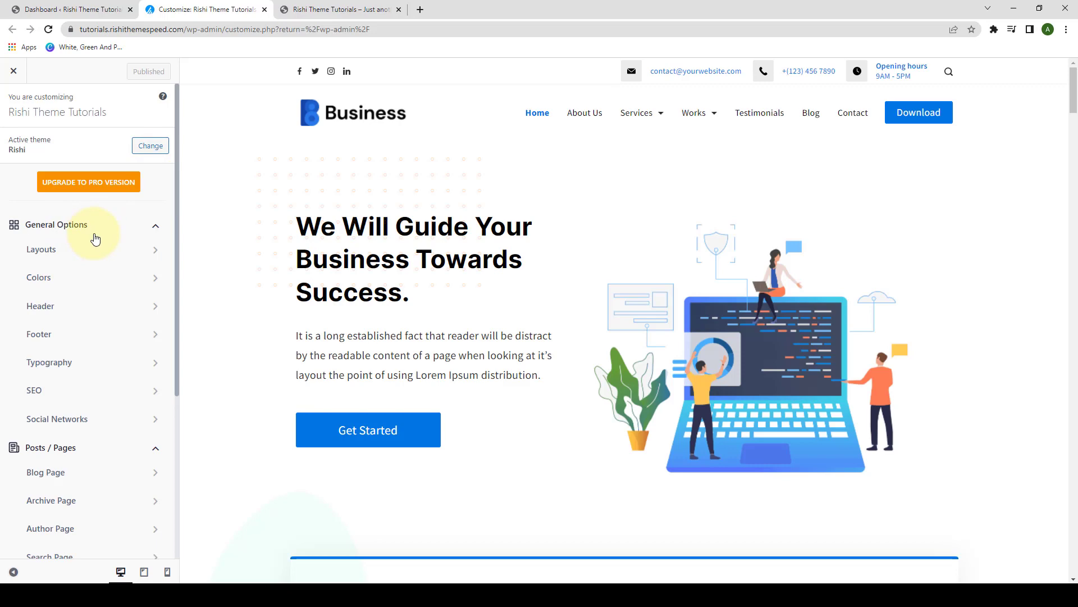
{"action": "left_click", "coordinate": [107, 346]}
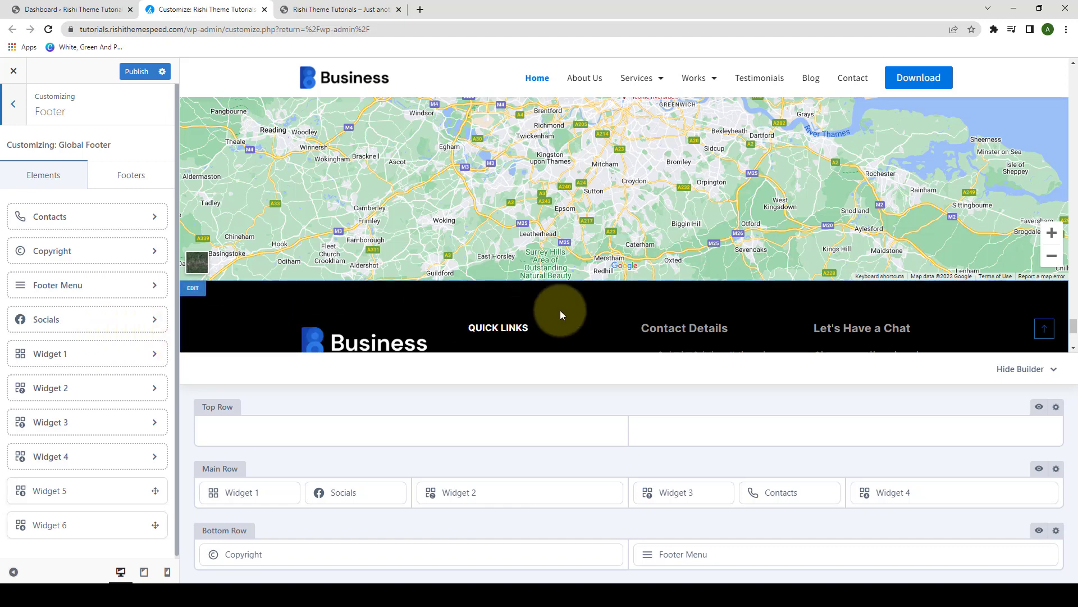
{"action": "scroll", "coordinate": [648, 329], "scroll_direction": "down", "scroll_amount": 4}
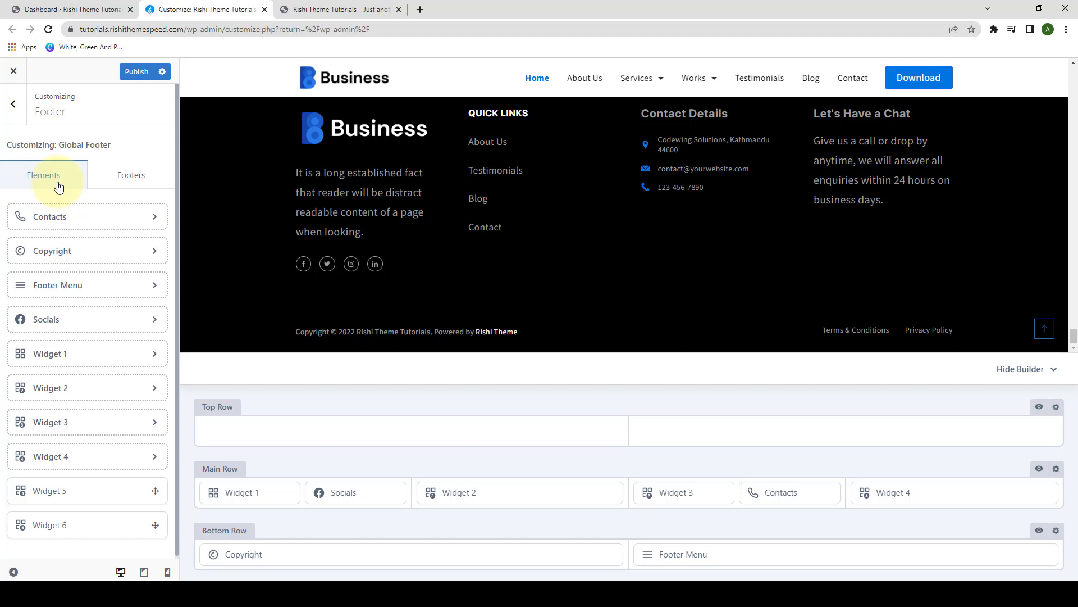
Enable the reveal effect on desktop for the Global Footer and return to the footer elements list
{"action": "left_click", "coordinate": [135, 186]}
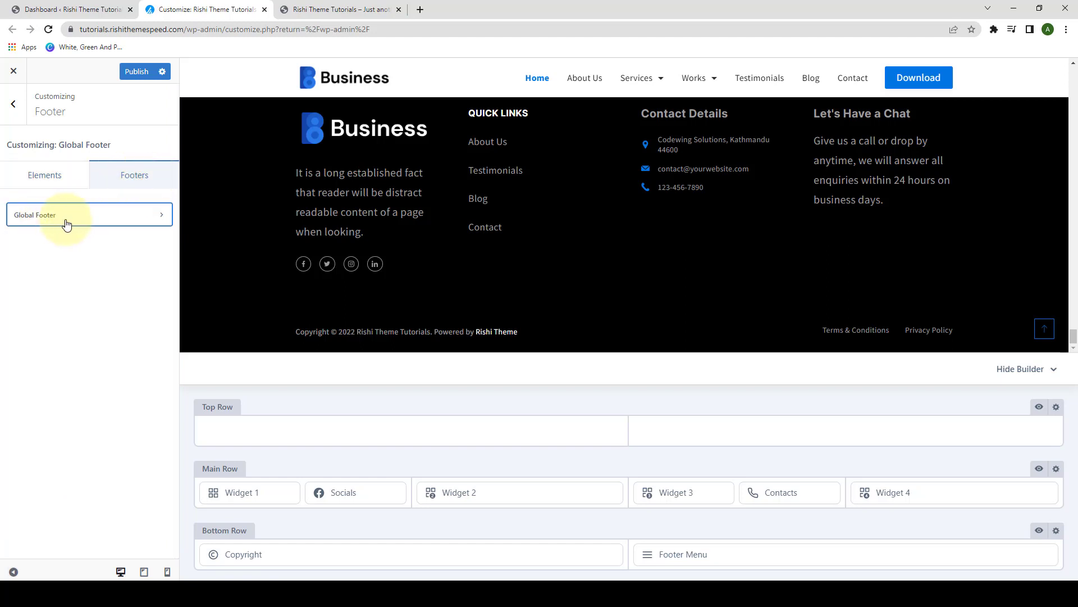
{"action": "left_click", "coordinate": [144, 216]}
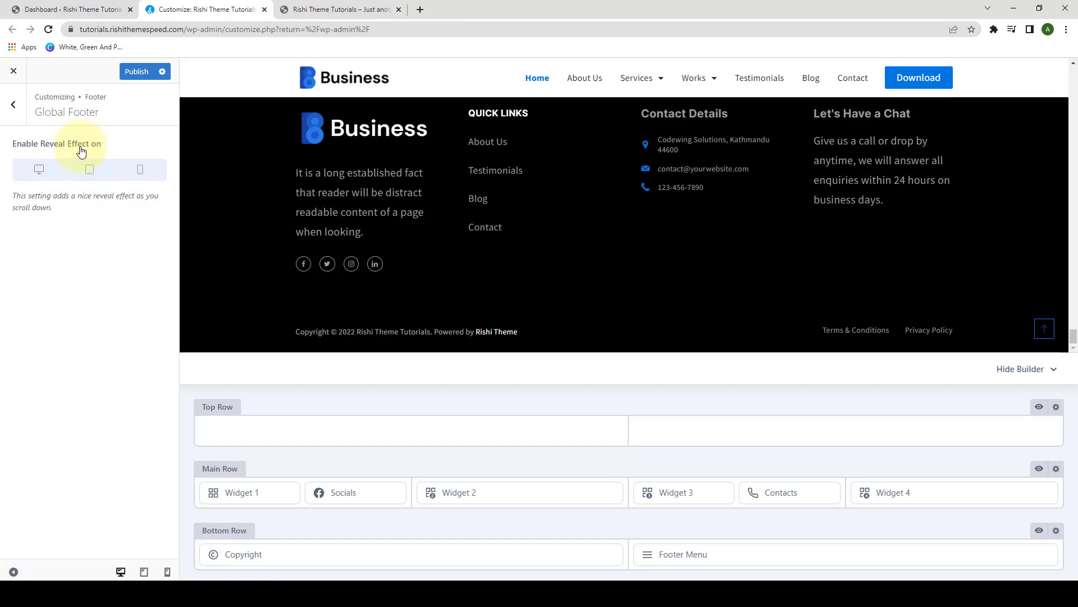
{"action": "left_click", "coordinate": [45, 173]}
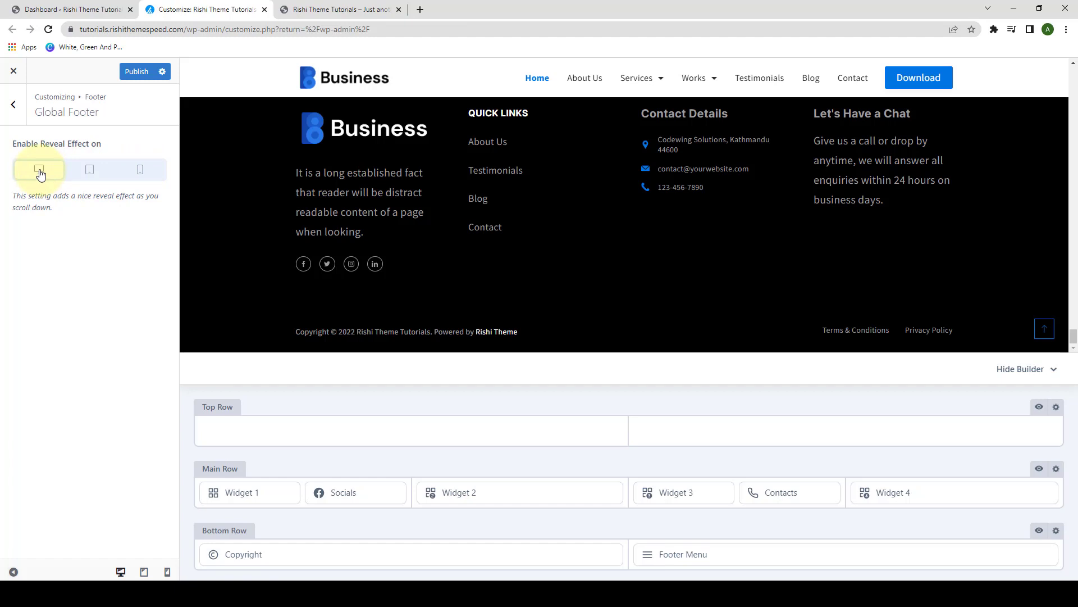
{"action": "left_click", "coordinate": [12, 105]}
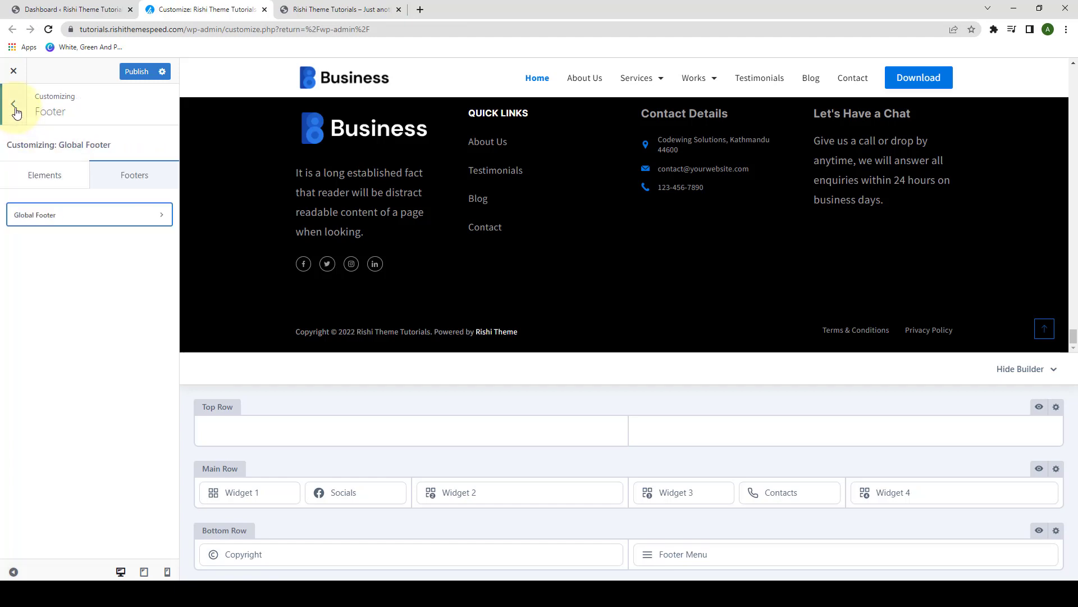
{"action": "left_click", "coordinate": [60, 180]}
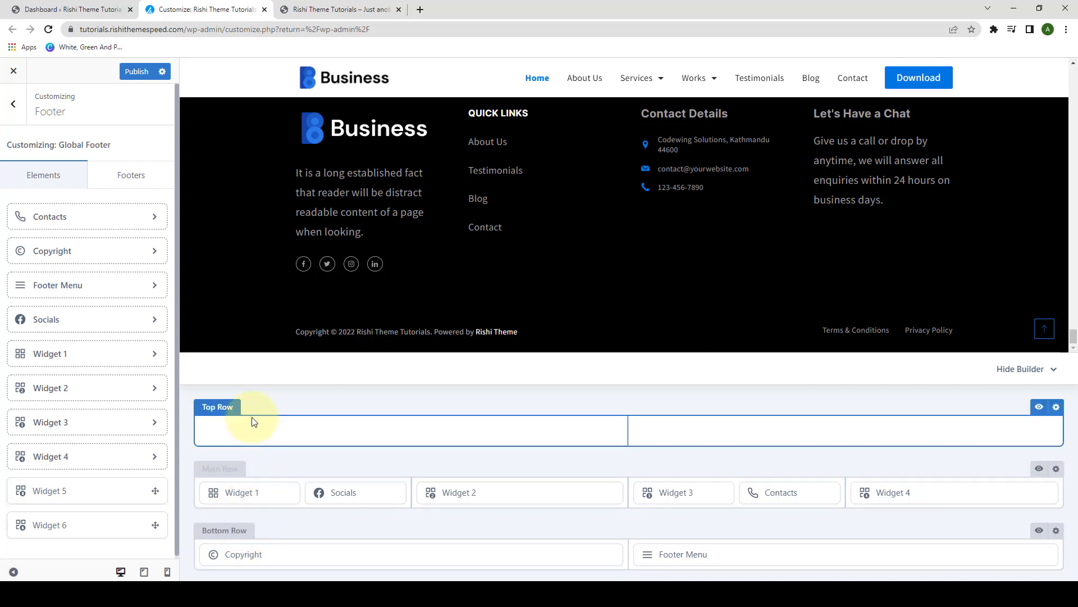
Open the settings of the footer's main row
{"action": "scroll", "coordinate": [306, 269], "scroll_direction": "up", "scroll_amount": 1}
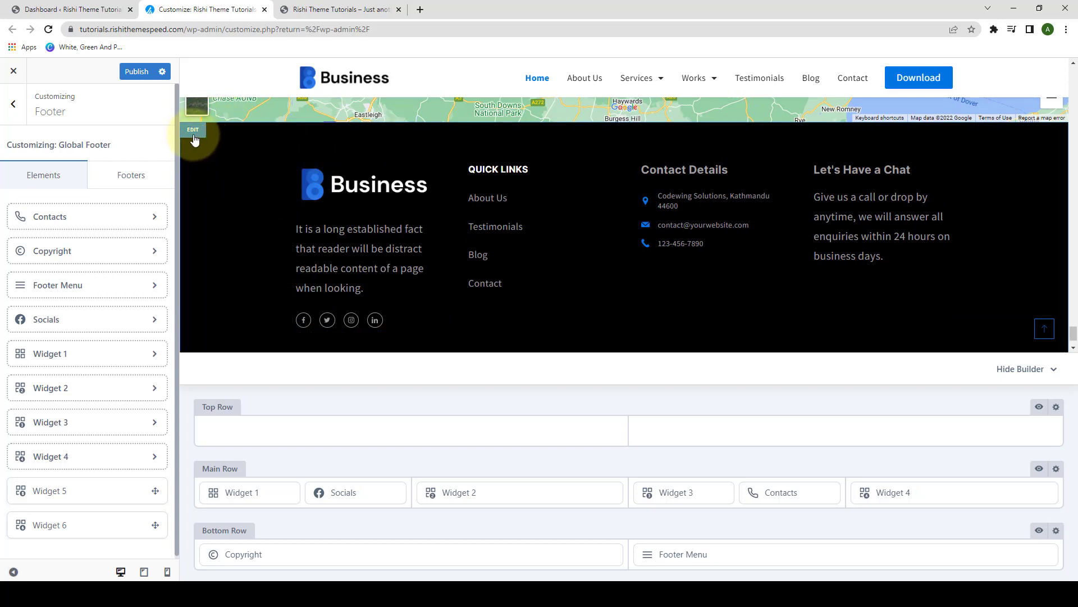
{"action": "scroll", "coordinate": [217, 214], "scroll_direction": "down", "scroll_amount": 1}
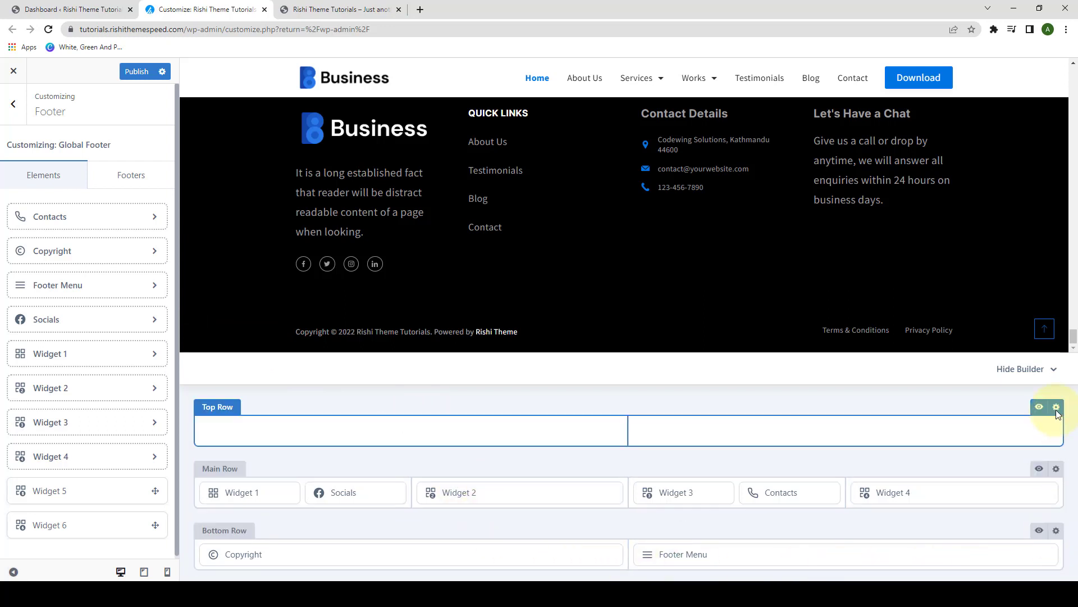
{"action": "left_click", "coordinate": [1056, 469]}
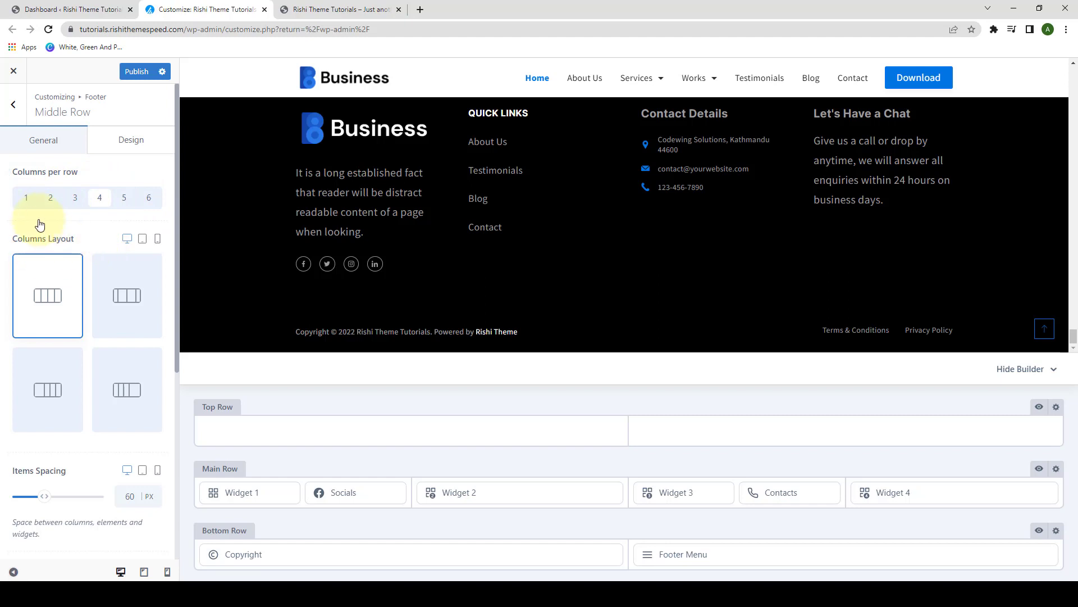
Try one, two and three columns per row in the footer's main row, ending on four columns
{"action": "left_click", "coordinate": [28, 201]}
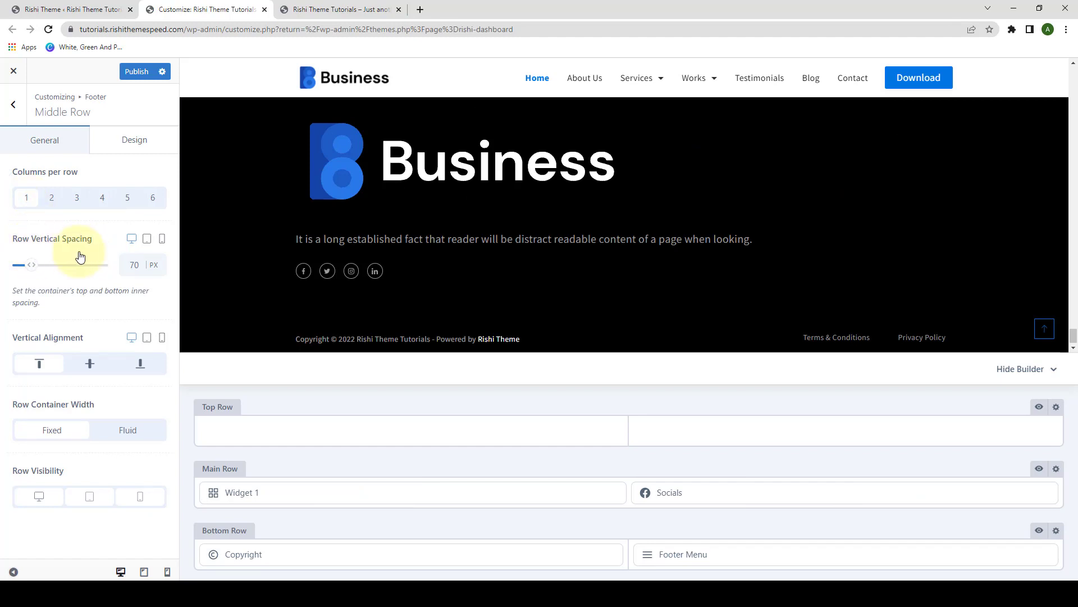
{"action": "left_click", "coordinate": [52, 196]}
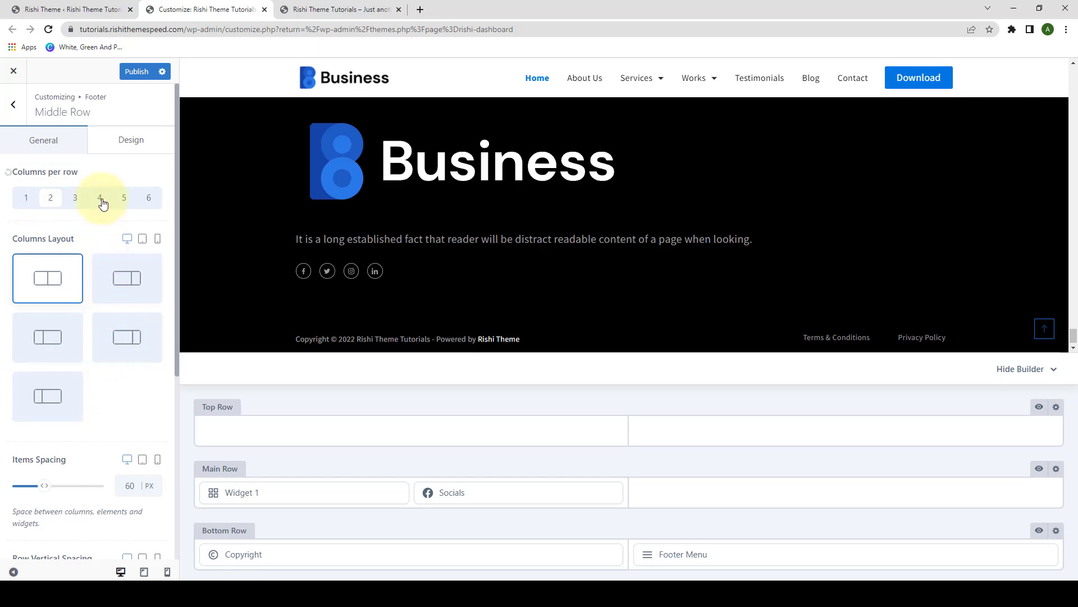
{"action": "left_click", "coordinate": [80, 204]}
{"action": "left_click", "coordinate": [100, 200]}
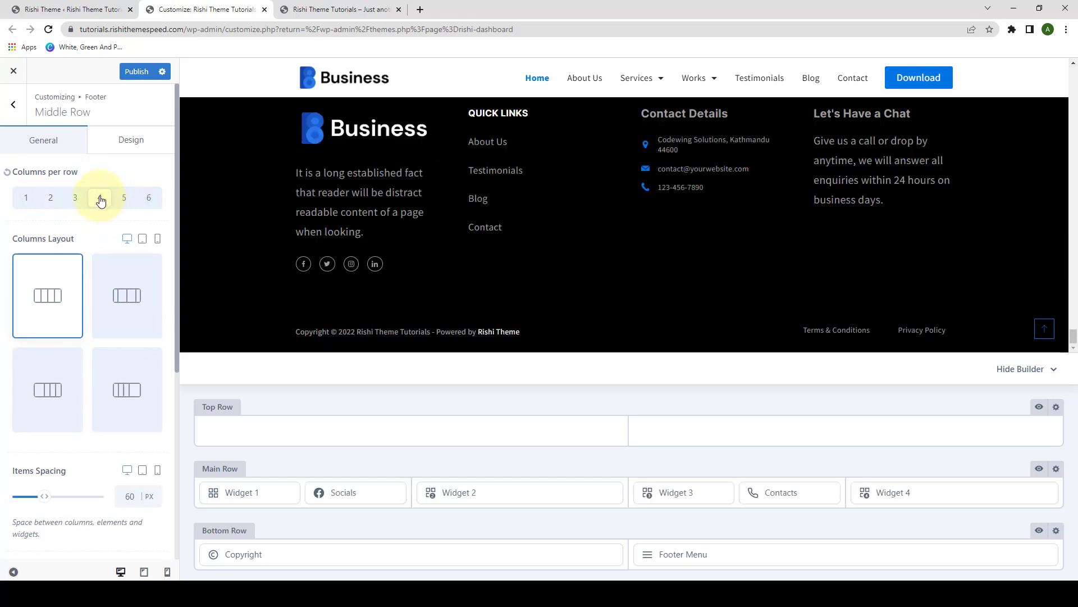
Try the Stacked columns layout for the main row on tablet and return it to Two Columns, checking each in the preview
{"action": "left_click", "coordinate": [142, 241]}
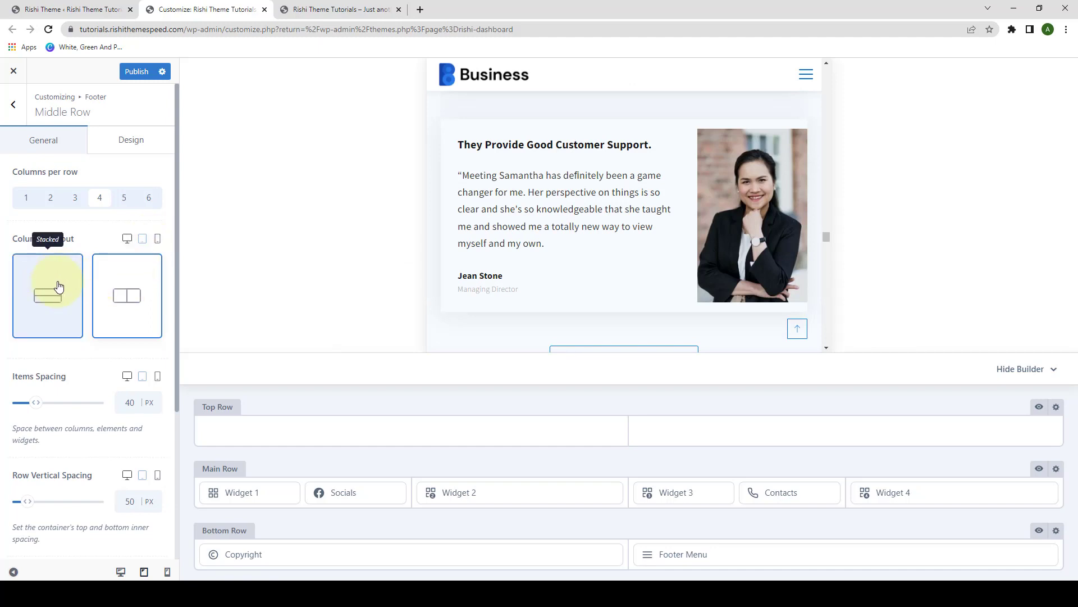
{"action": "left_click", "coordinate": [114, 282]}
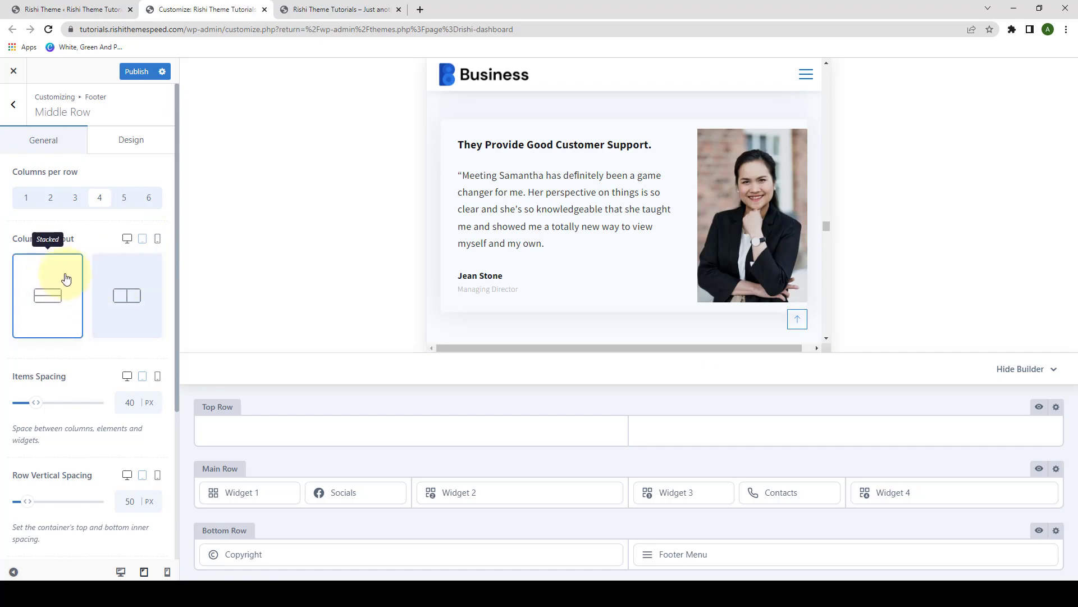
{"action": "left_click_drag", "start_coordinate": [826, 226], "coordinate": [818, 316]}
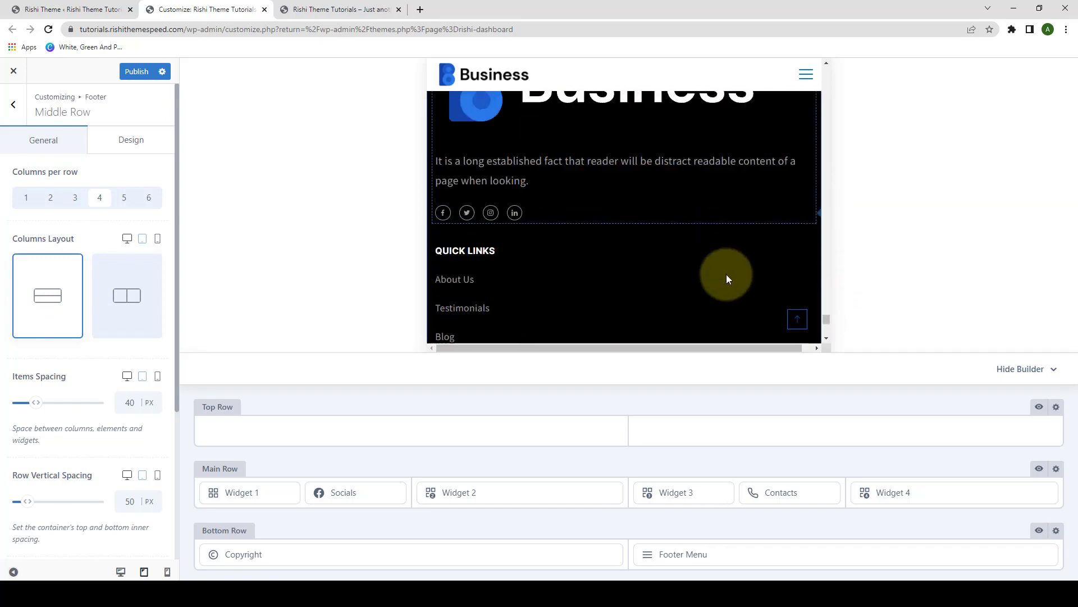
{"action": "scroll", "coordinate": [727, 277], "scroll_direction": "down", "scroll_amount": 5}
{"action": "scroll", "coordinate": [727, 281], "scroll_direction": "up", "scroll_amount": 6}
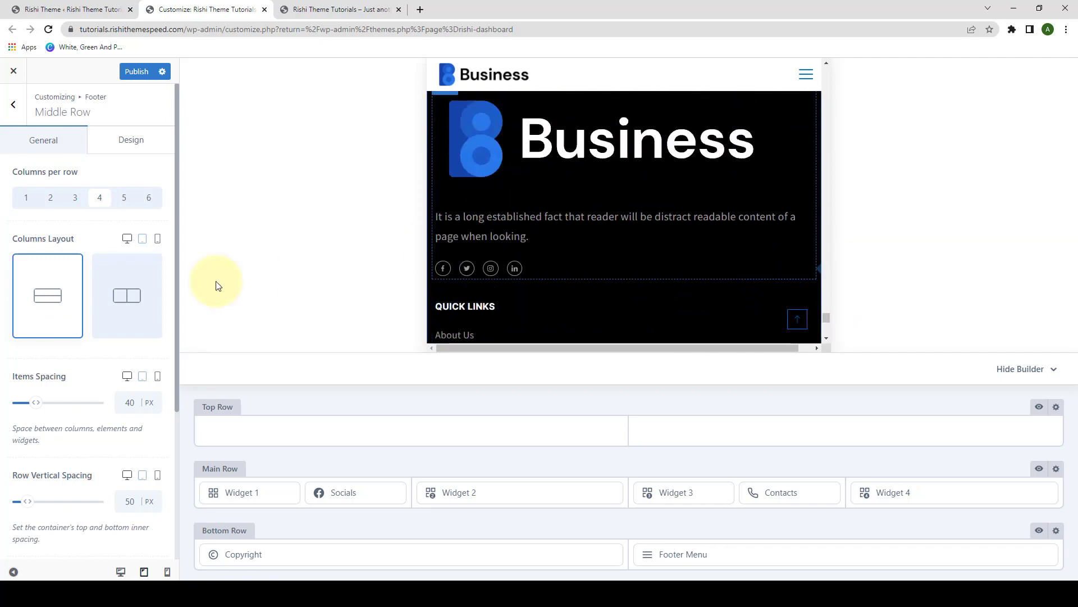
{"action": "left_click", "coordinate": [128, 301]}
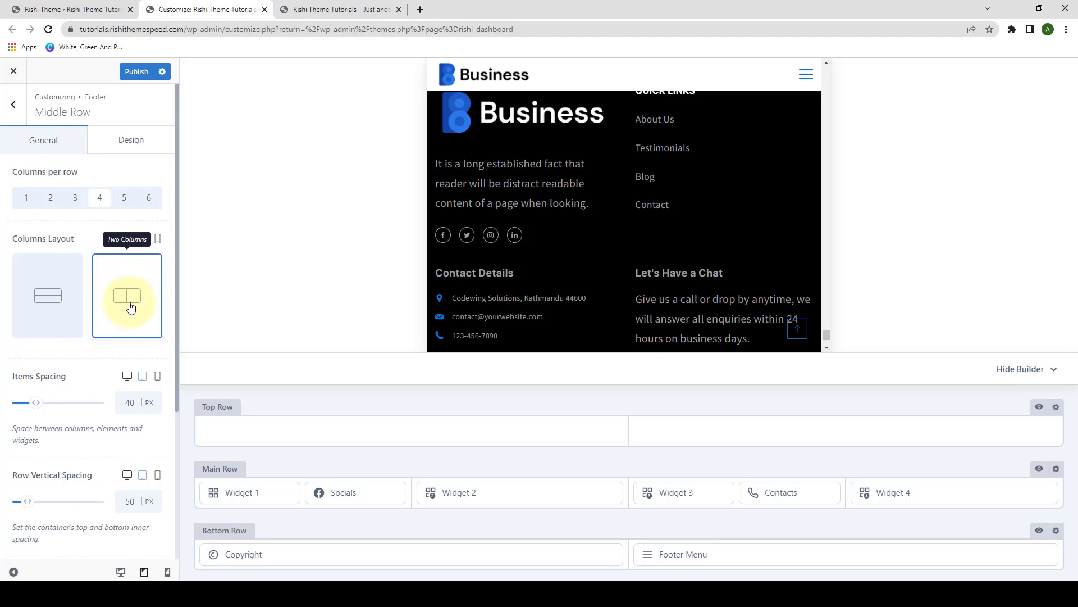
{"action": "scroll", "coordinate": [669, 228], "scroll_direction": "up", "scroll_amount": 1}
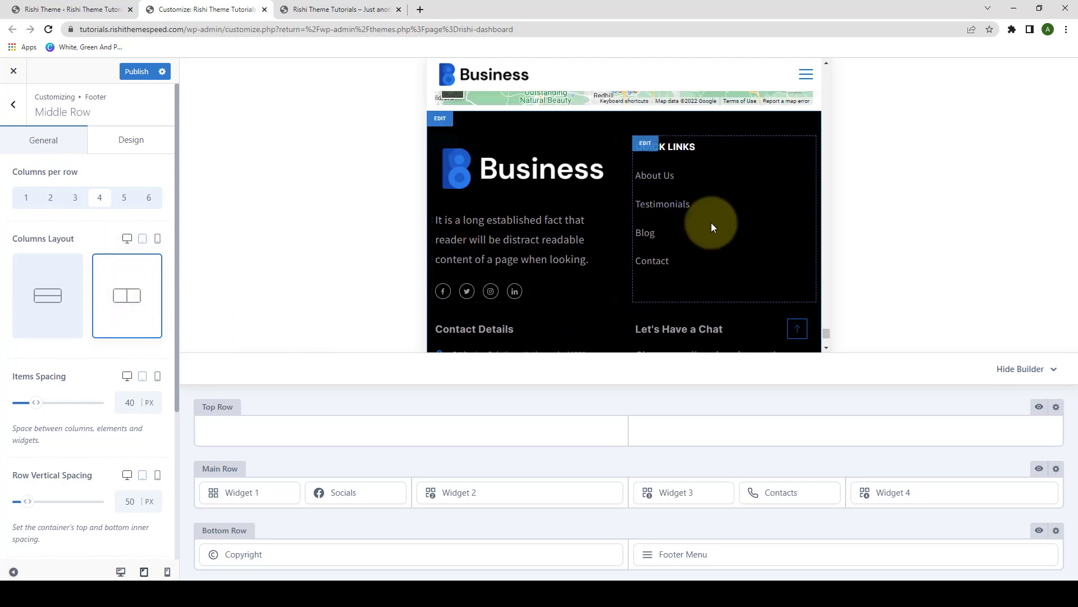
{"action": "scroll", "coordinate": [711, 224], "scroll_direction": "down", "scroll_amount": 4}
{"action": "scroll", "coordinate": [710, 268], "scroll_direction": "up", "scroll_amount": 5}
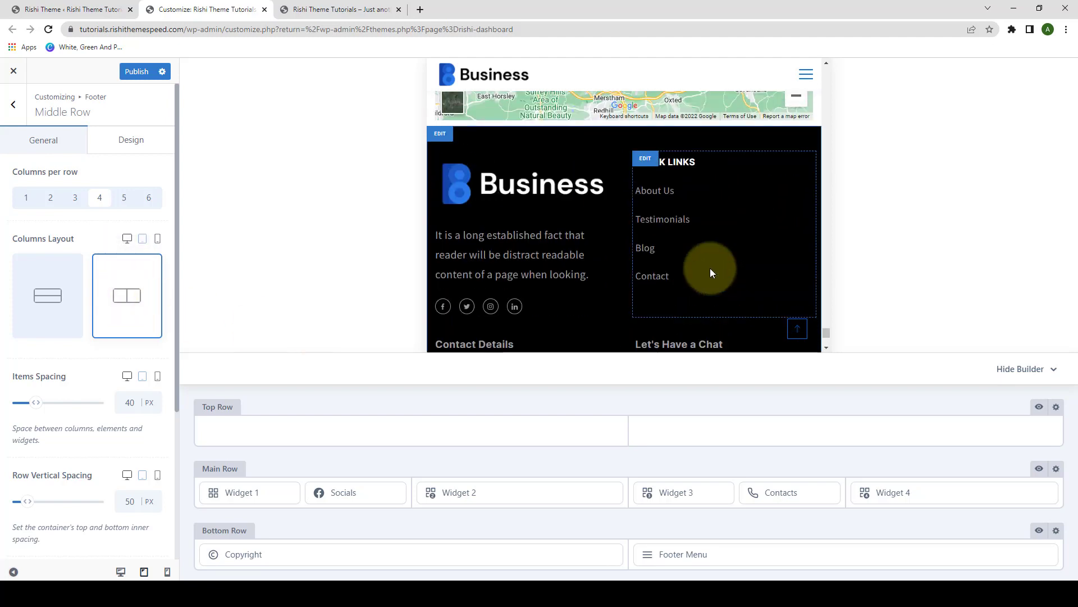
Try the Two Columns layout for the main row on mobile and return it to Stacked
{"action": "left_click", "coordinate": [157, 238]}
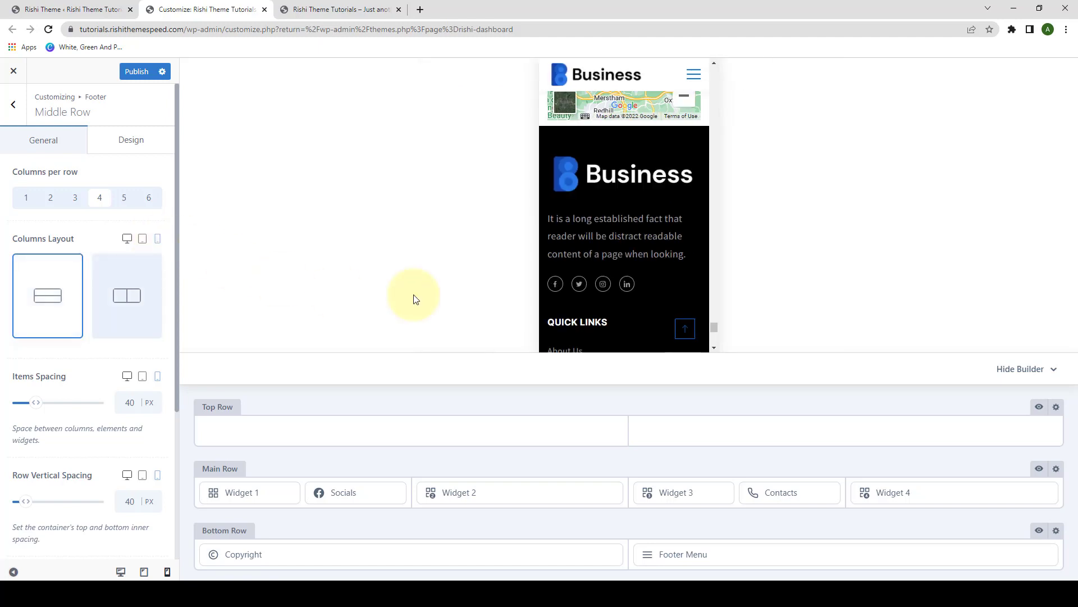
{"action": "scroll", "coordinate": [598, 261], "scroll_direction": "down", "scroll_amount": 6}
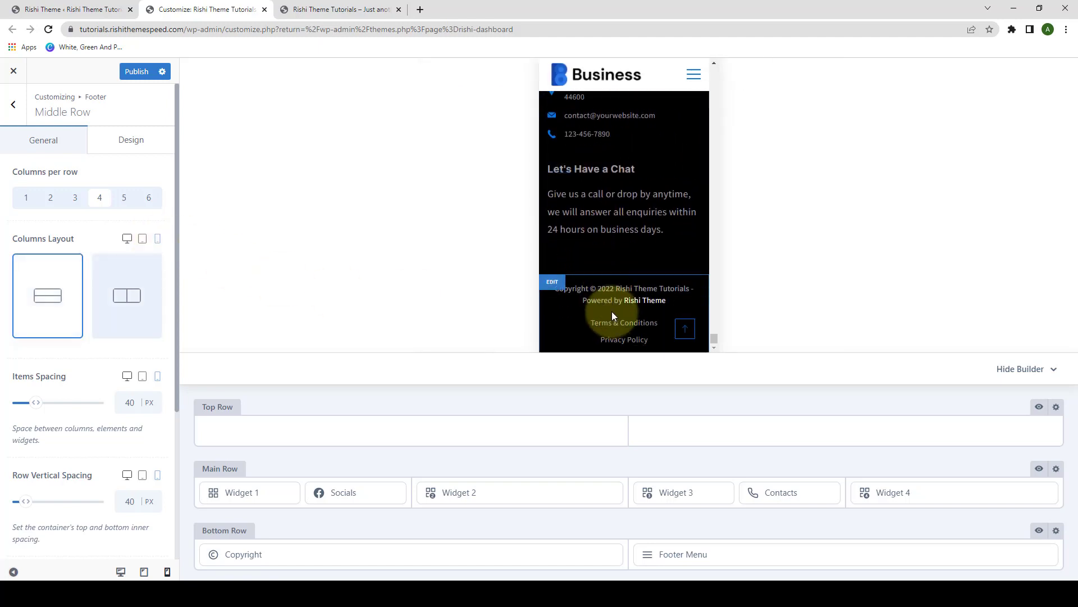
{"action": "scroll", "coordinate": [612, 304], "scroll_direction": "up", "scroll_amount": 6}
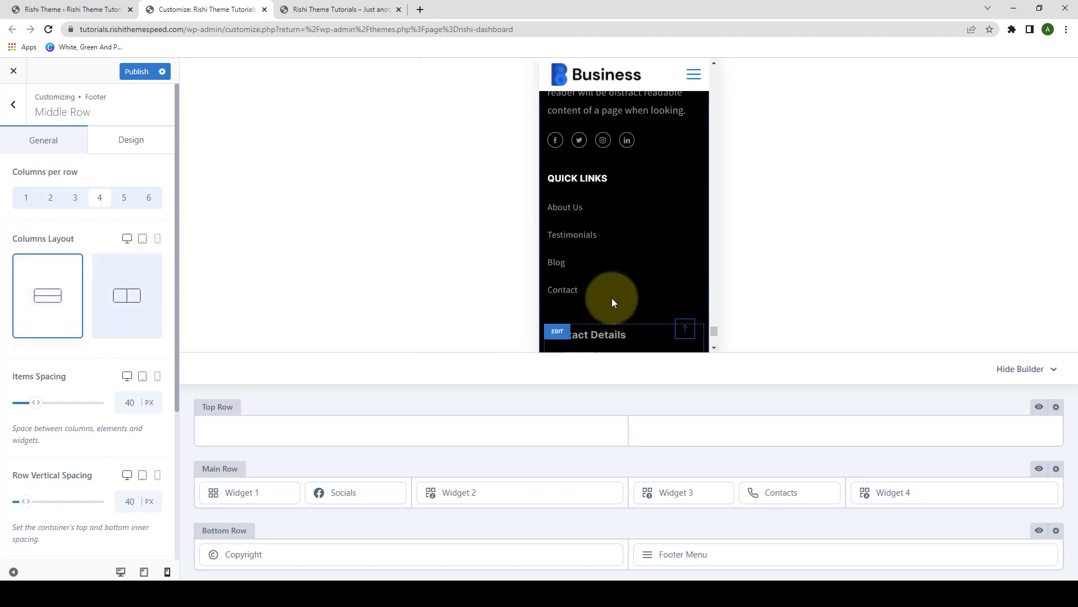
{"action": "left_click", "coordinate": [120, 288]}
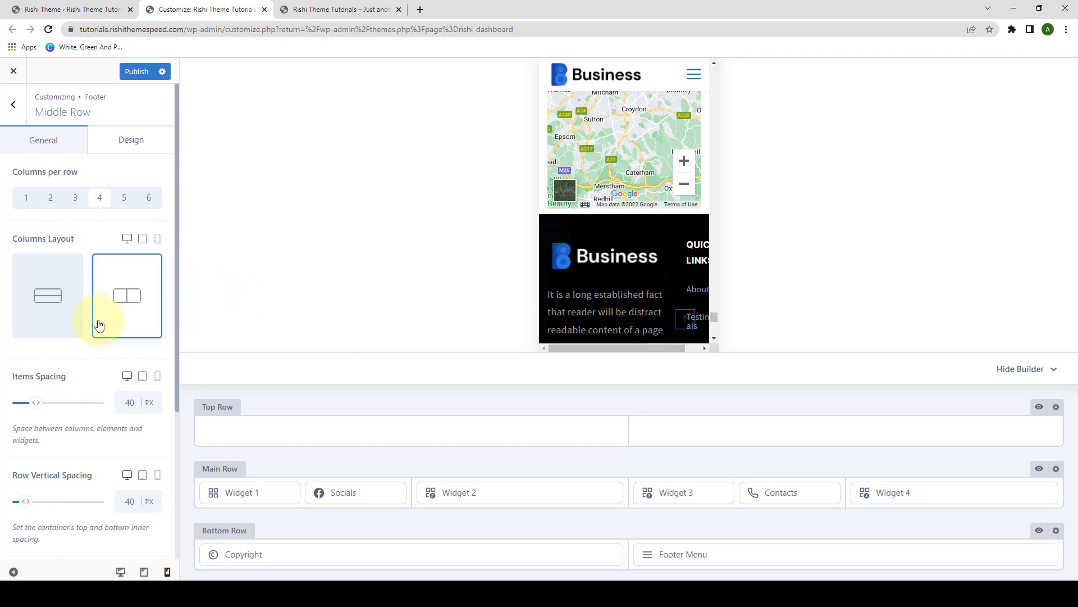
{"action": "left_click", "coordinate": [64, 293]}
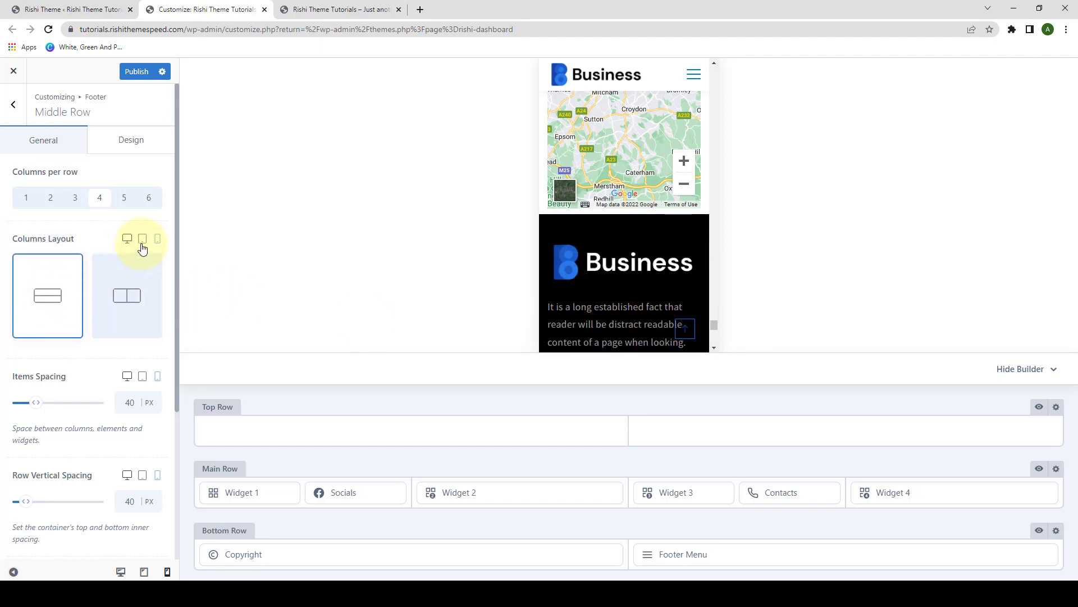
Set the main row's tablet columns layout to Stacked and return to the desktop view
{"action": "left_click", "coordinate": [142, 239]}
{"action": "left_click", "coordinate": [60, 291]}
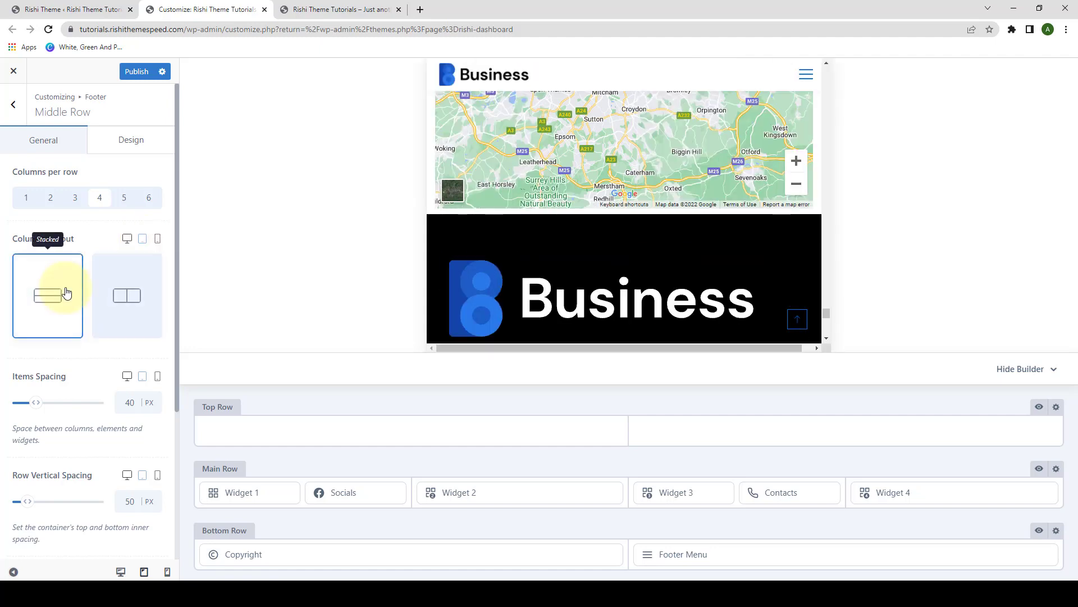
{"action": "left_click", "coordinate": [130, 241]}
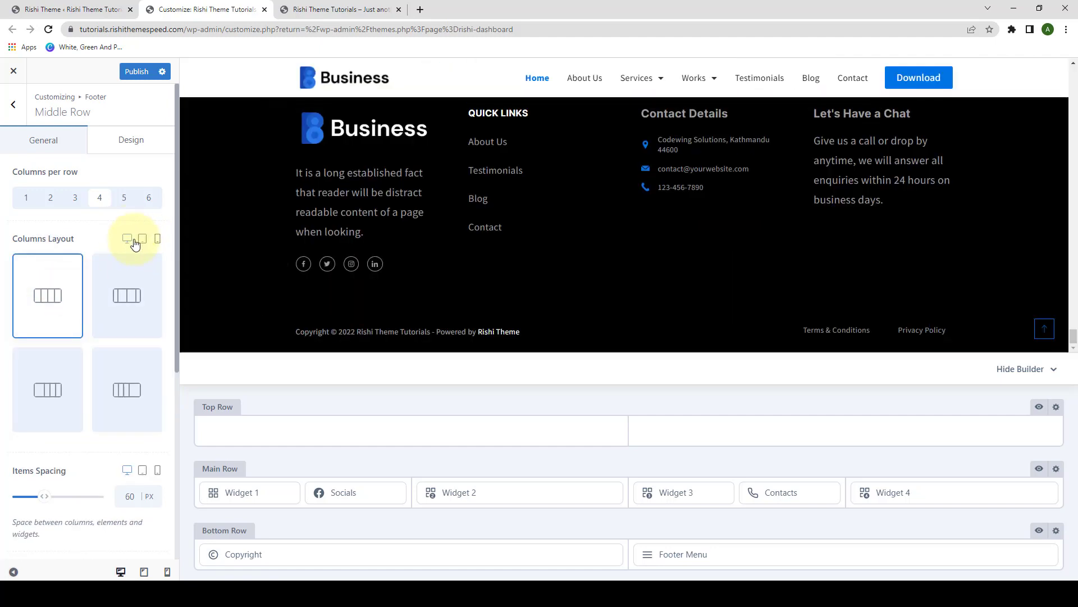
Set the main row's desktop items spacing to 98 px and its row vertical spacing to 104 px
{"action": "scroll", "coordinate": [133, 247], "scroll_direction": "down", "scroll_amount": 4}
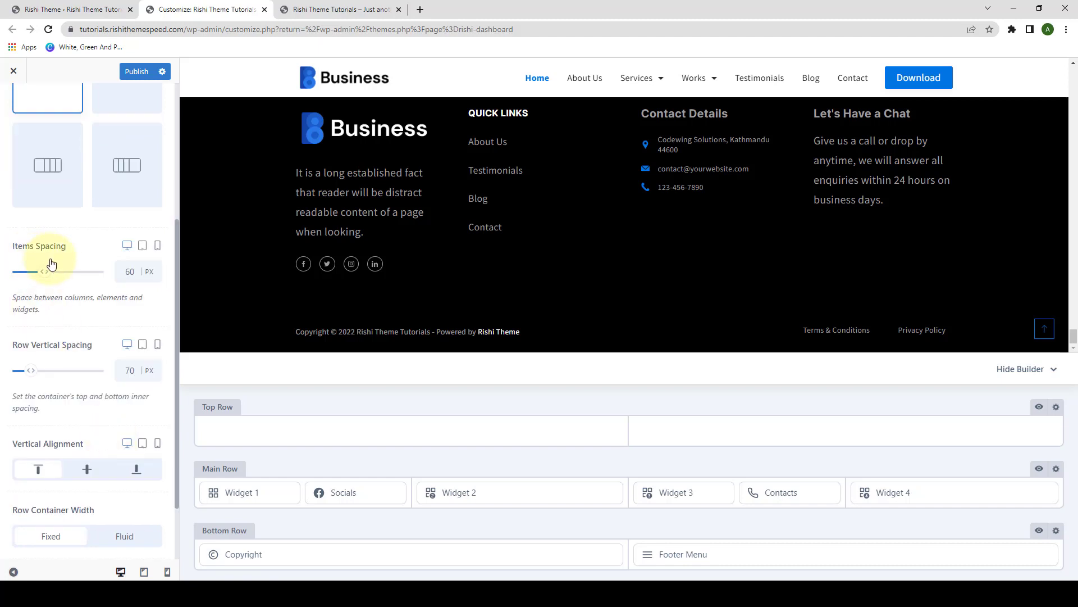
{"action": "mouse_move", "coordinate": [51, 263]}
{"action": "left_mouse_down"}
{"action": "mouse_move", "coordinate": [42, 281]}
{"action": "mouse_move", "coordinate": [53, 279]}
{"action": "left_mouse_up"}
{"action": "scroll", "coordinate": [57, 351], "scroll_direction": "down", "scroll_amount": 1}
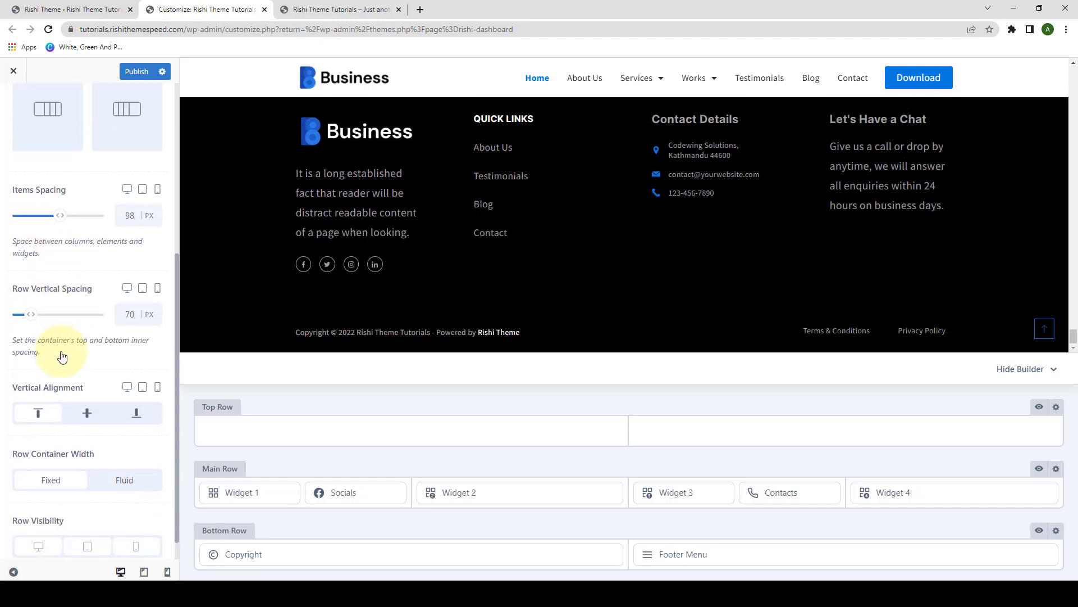
{"action": "mouse_move", "coordinate": [33, 320]}
{"action": "left_mouse_down"}
{"action": "mouse_move", "coordinate": [44, 320]}
{"action": "mouse_move", "coordinate": [32, 318]}
{"action": "left_mouse_up"}
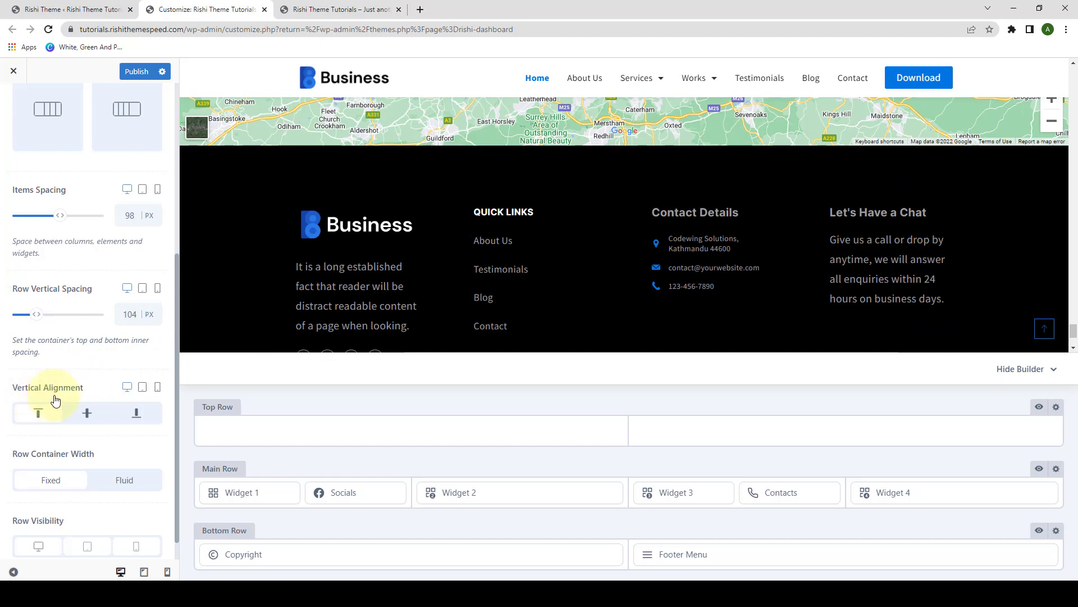
Try the bottom vertical alignment for the main row on desktop
{"action": "left_click", "coordinate": [133, 417]}
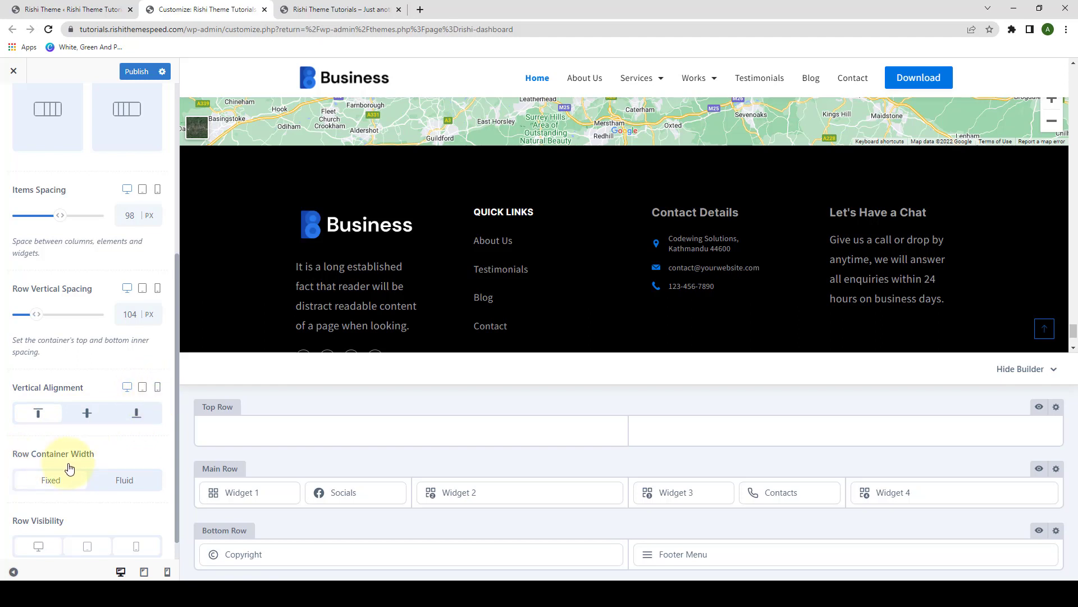
Try hiding the main row on desktop and check the footer in the tablet preview
{"action": "scroll", "coordinate": [72, 469], "scroll_direction": "down", "scroll_amount": 1}
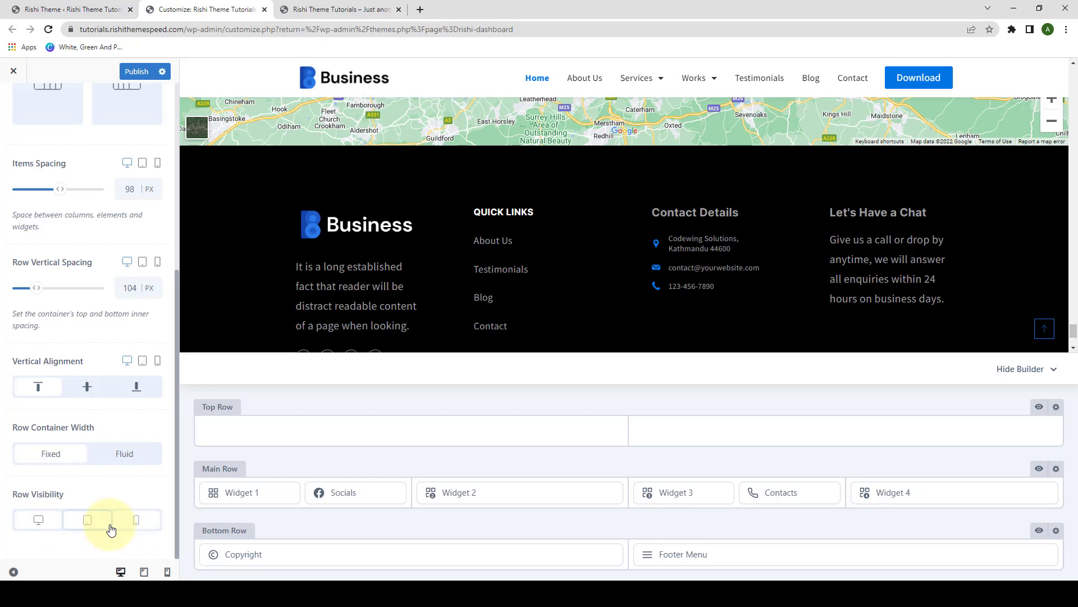
{"action": "left_click", "coordinate": [52, 524]}
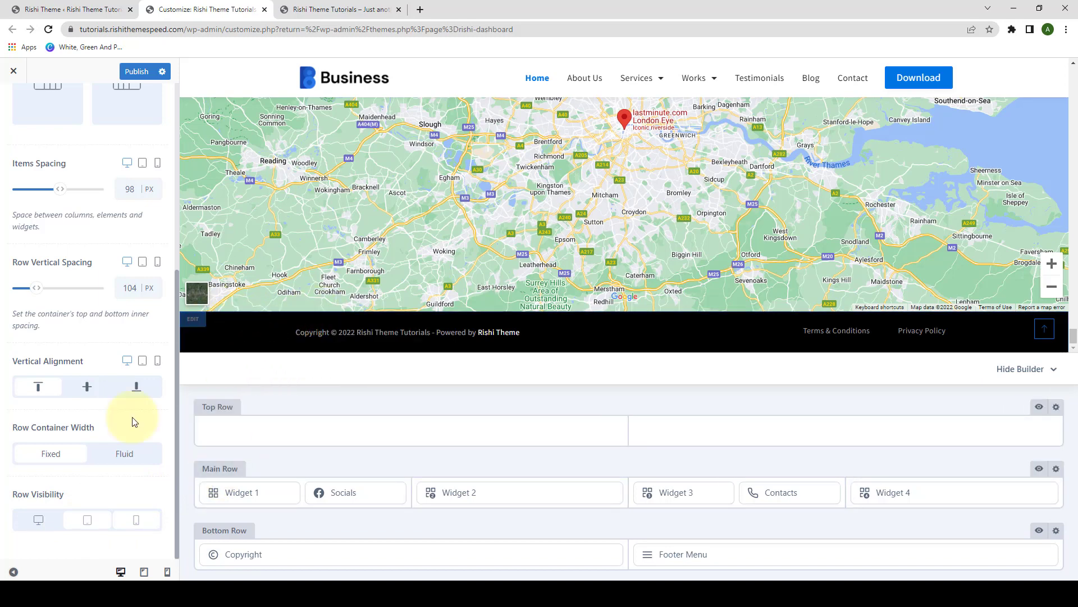
{"action": "left_click", "coordinate": [145, 573]}
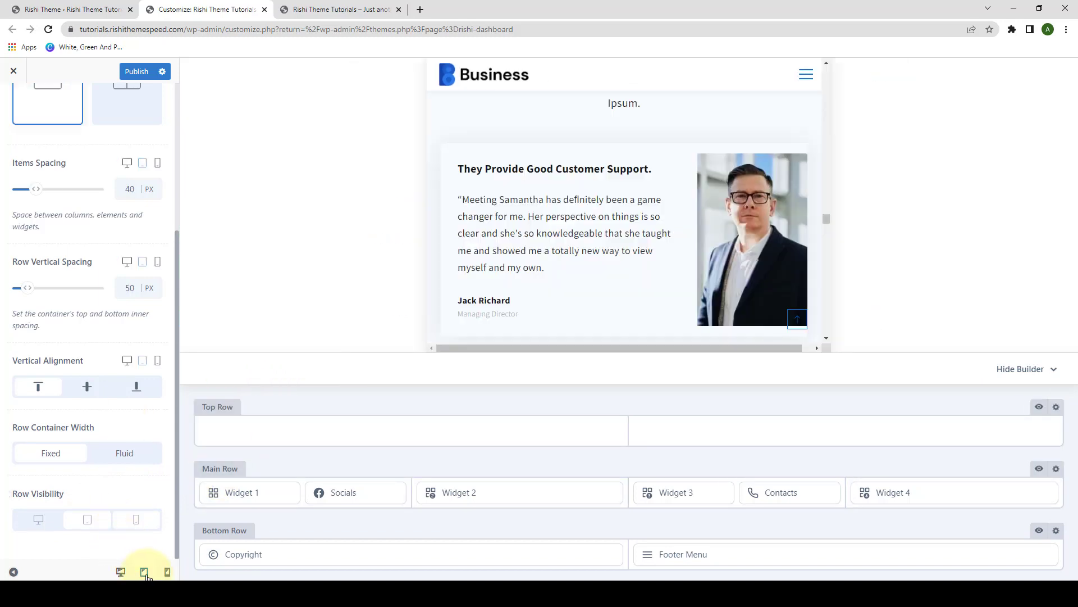
{"action": "left_click_drag", "start_coordinate": [826, 219], "coordinate": [825, 328]}
{"action": "scroll", "coordinate": [679, 257], "scroll_direction": "up", "scroll_amount": 3}
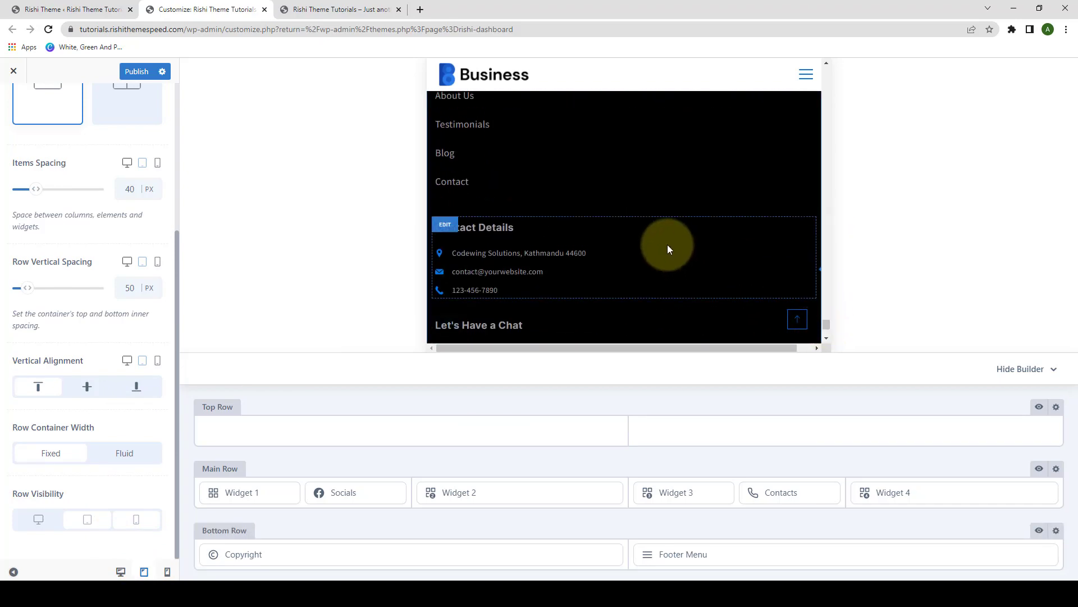
{"action": "scroll", "coordinate": [633, 257], "scroll_direction": "down", "scroll_amount": 5}
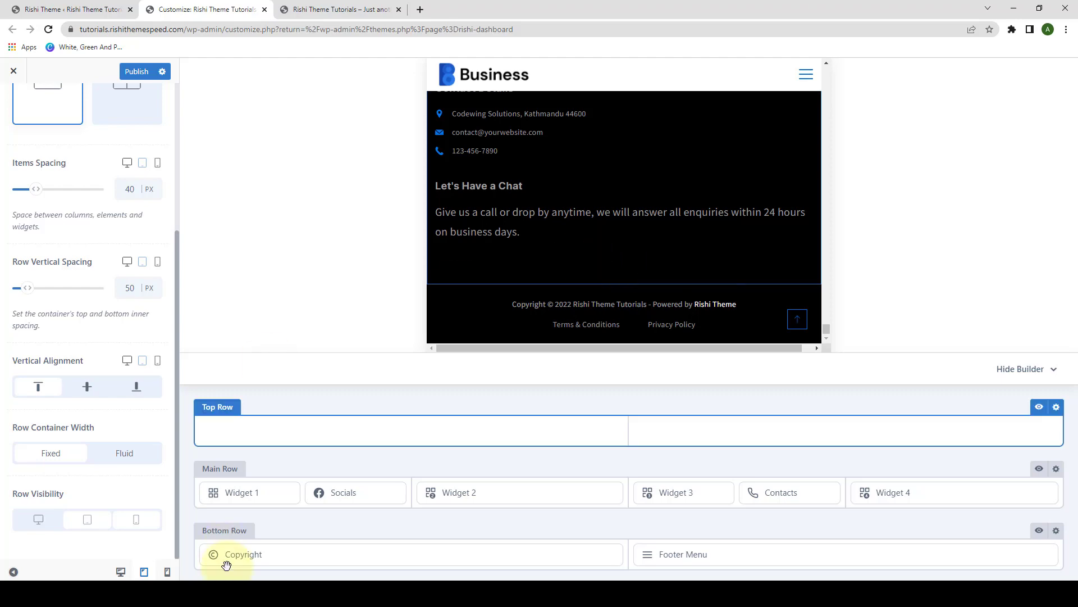
Return to the desktop preview and restore the main row's desktop visibility
{"action": "left_click", "coordinate": [121, 572]}
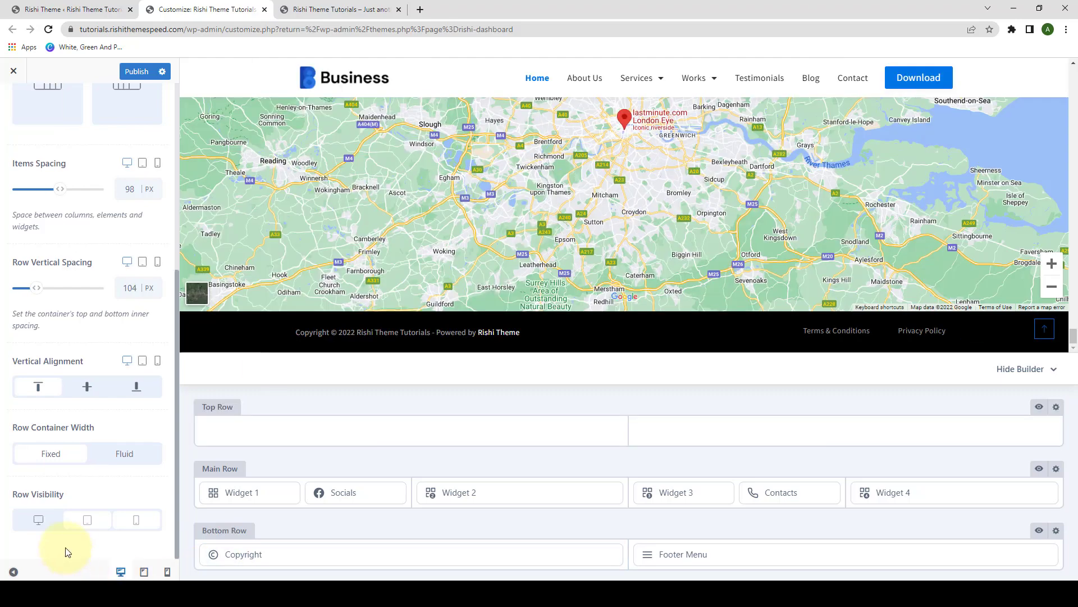
{"action": "left_click", "coordinate": [34, 524]}
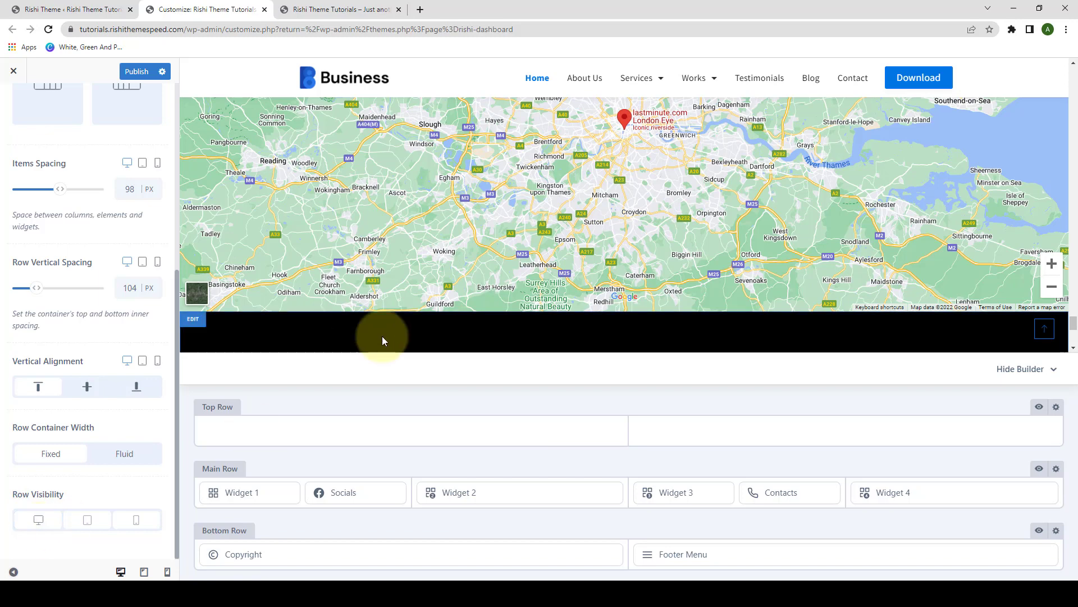
{"action": "scroll", "coordinate": [386, 332], "scroll_direction": "down", "scroll_amount": 5}
{"action": "scroll", "coordinate": [643, 299], "scroll_direction": "up", "scroll_amount": 1}
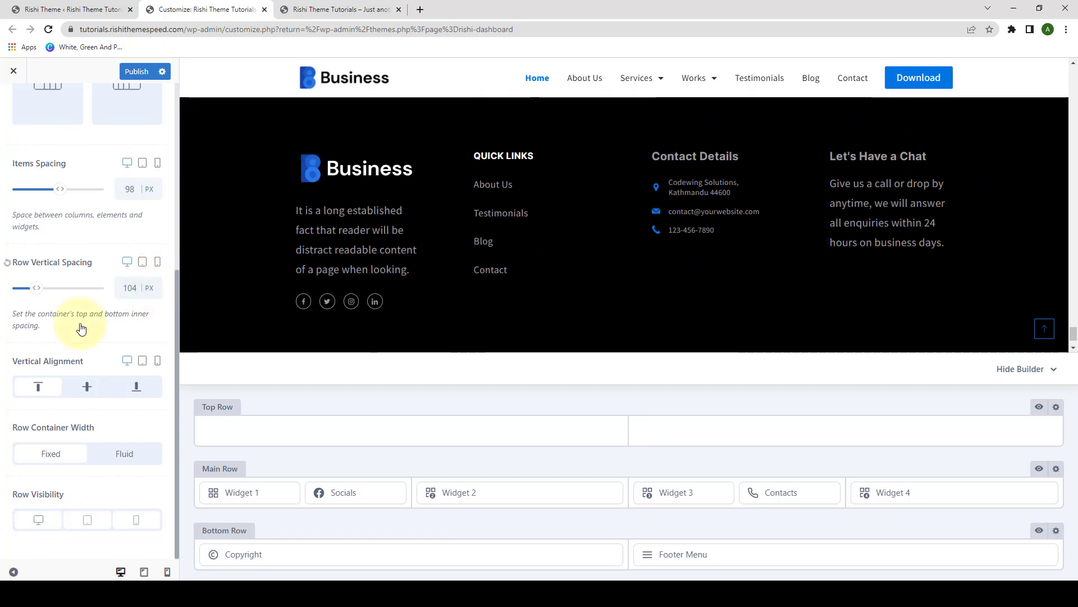
Review the main row's design options for background, dividers, widget fonts and colors
{"action": "scroll", "coordinate": [100, 293], "scroll_direction": "up", "scroll_amount": 4}
{"action": "scroll", "coordinate": [100, 293], "scroll_direction": "up", "scroll_amount": 2}
{"action": "left_click", "coordinate": [132, 151]}
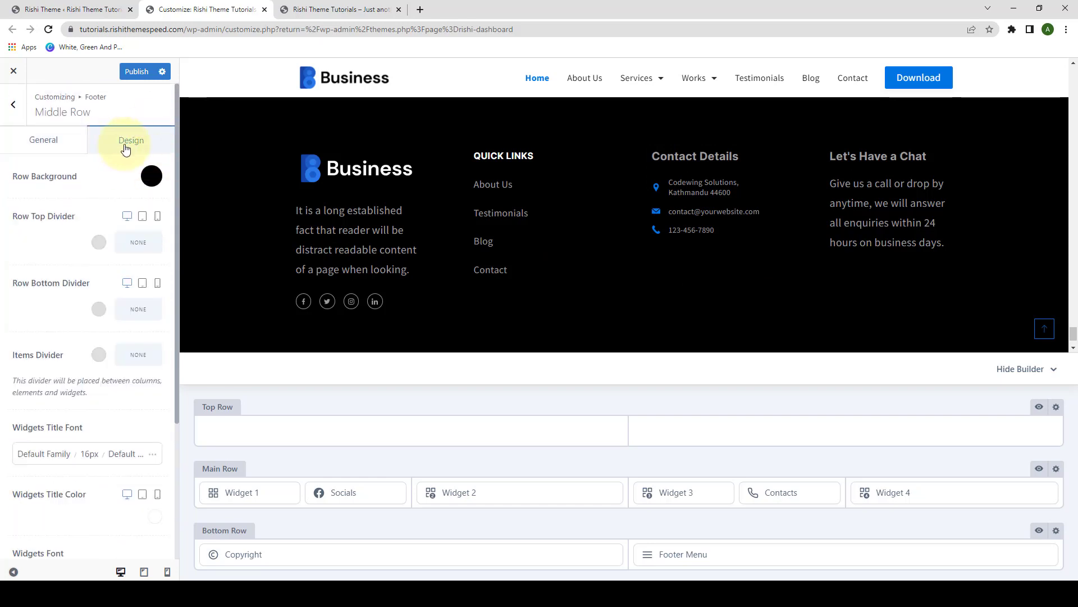
{"action": "scroll", "coordinate": [120, 316], "scroll_direction": "down", "scroll_amount": 1}
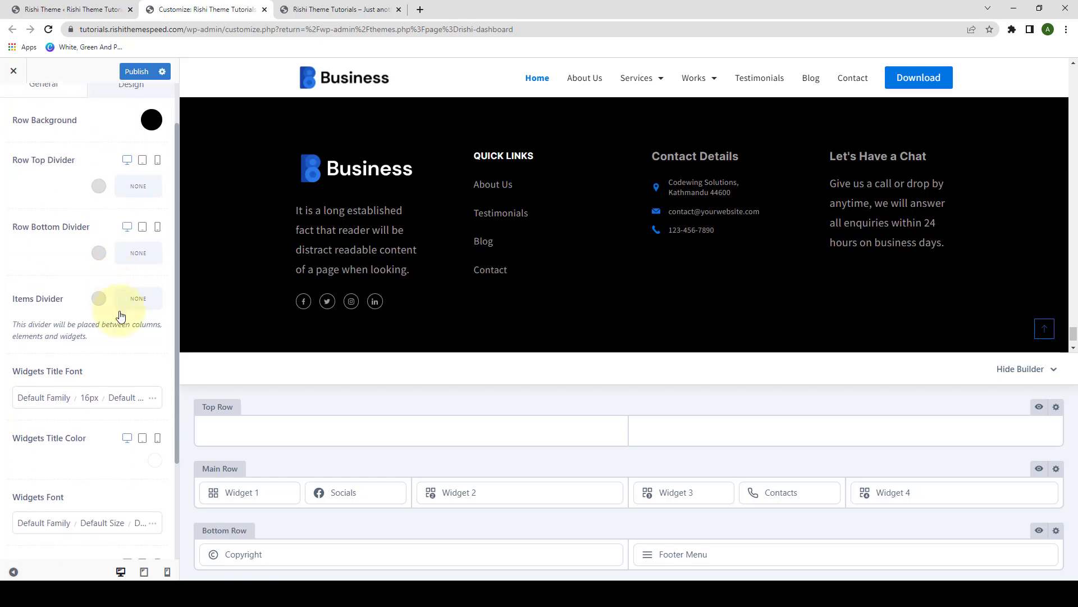
{"action": "scroll", "coordinate": [129, 359], "scroll_direction": "down", "scroll_amount": 1}
{"action": "scroll", "coordinate": [133, 348], "scroll_direction": "up", "scroll_amount": 2}
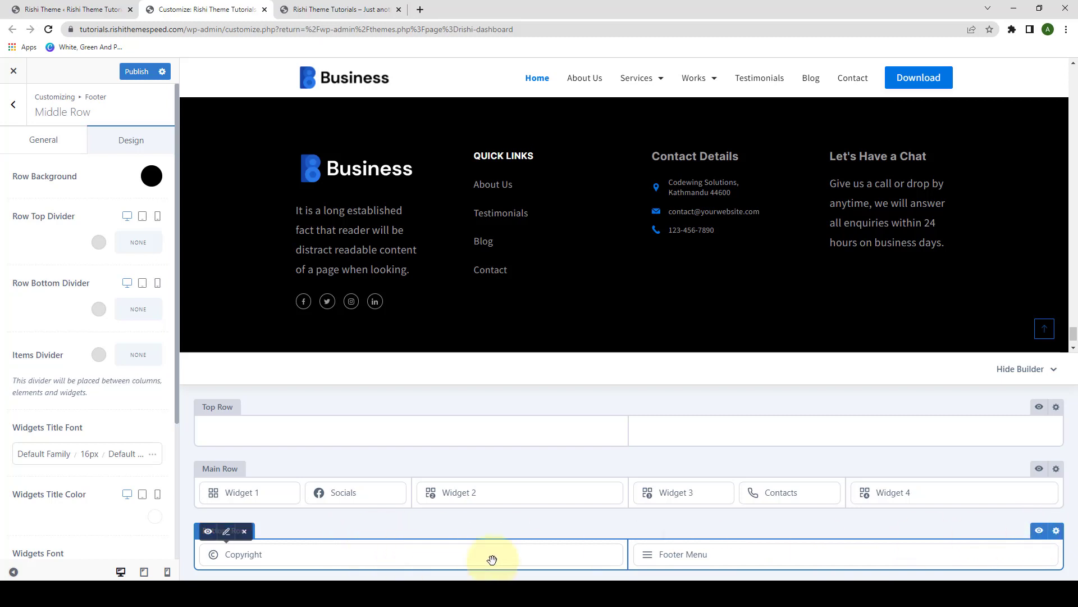
Try hiding the footer's bottom row and show it again
{"action": "scroll", "coordinate": [892, 303], "scroll_direction": "down", "scroll_amount": 2}
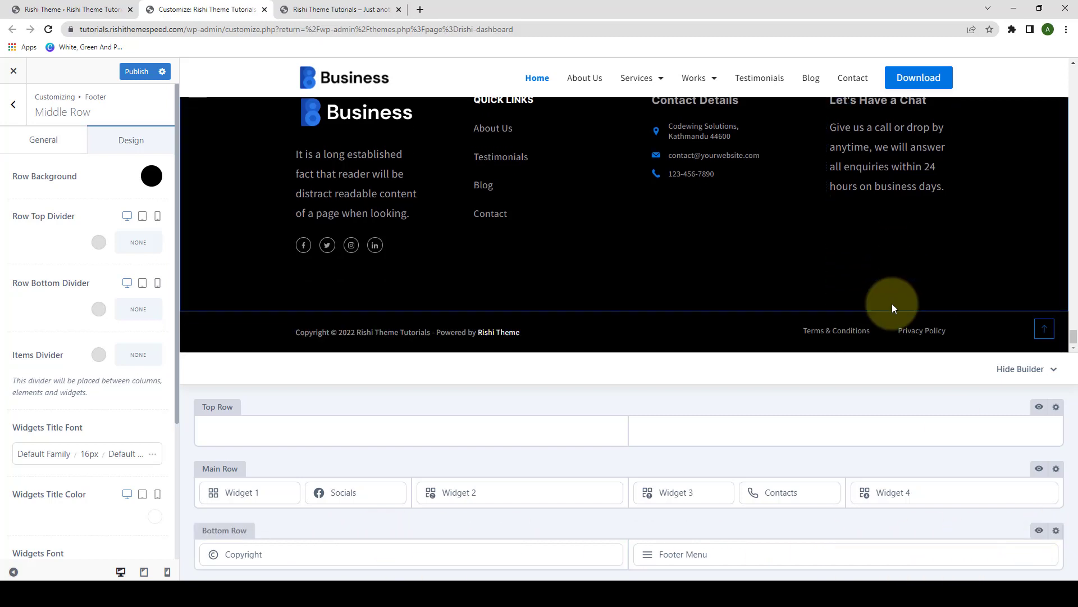
{"action": "left_click", "coordinate": [1047, 534]}
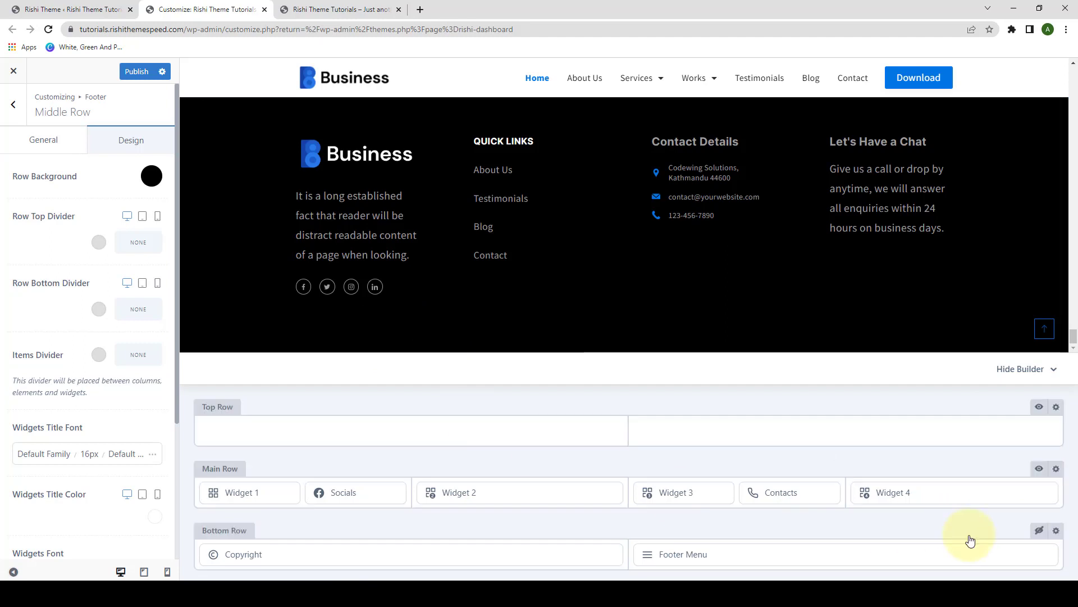
{"action": "left_click", "coordinate": [1038, 529]}
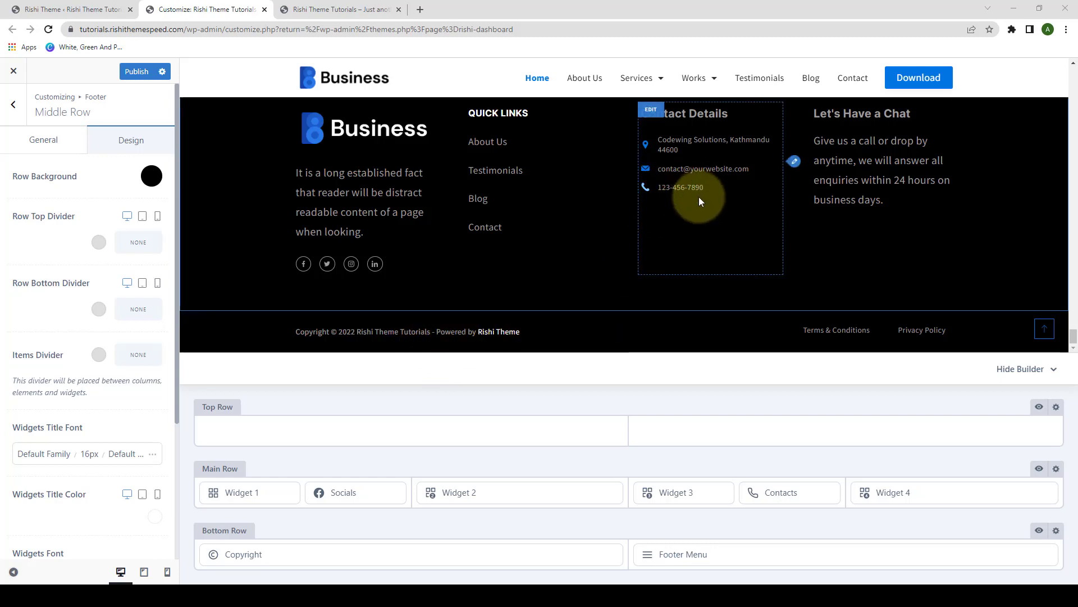
Open the settings of the footer's Contacts element
{"action": "scroll", "coordinate": [680, 186], "scroll_direction": "up", "scroll_amount": 1}
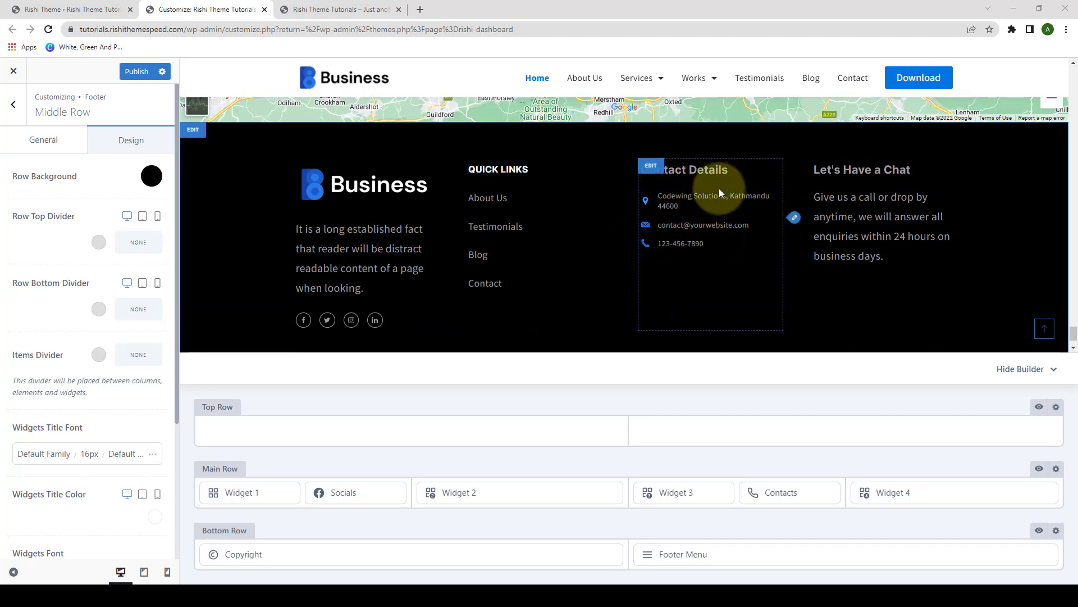
{"action": "left_click", "coordinate": [794, 218]}
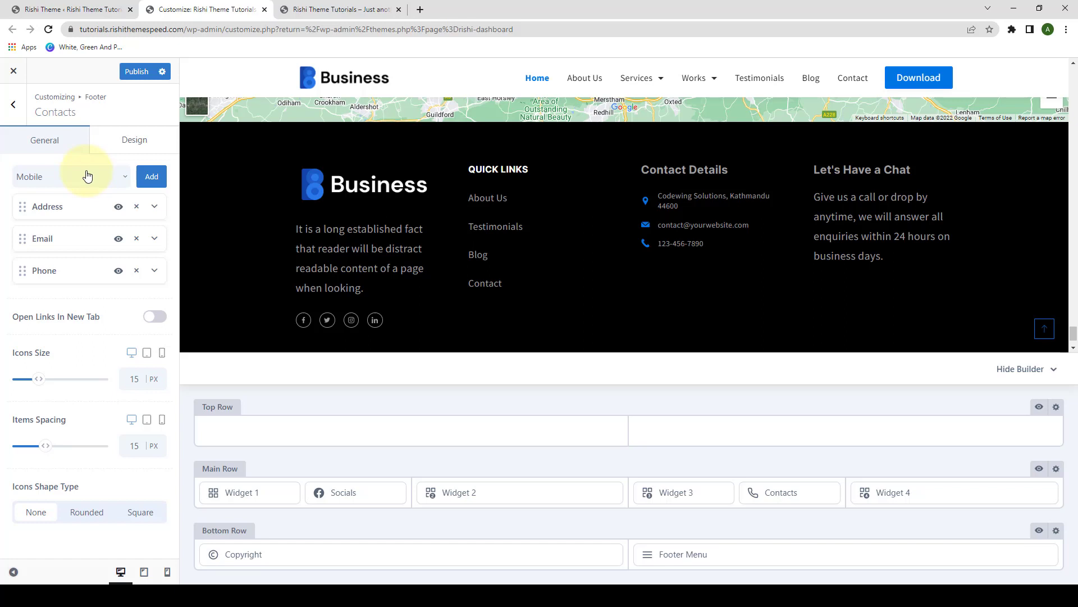
{"action": "mouse_move", "coordinate": [766, 493]}
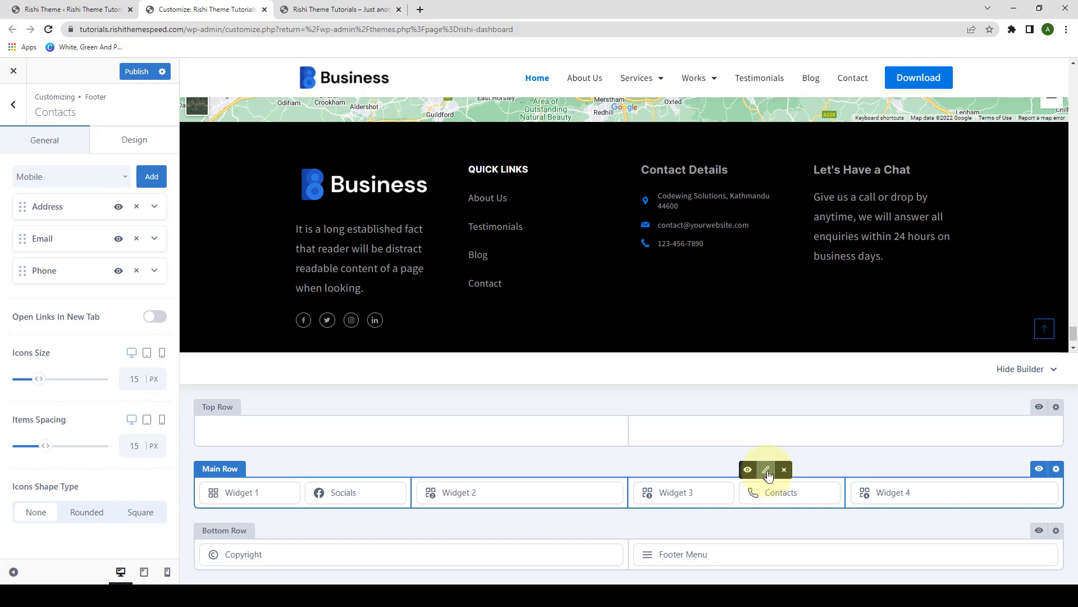
{"action": "left_click", "coordinate": [13, 104]}
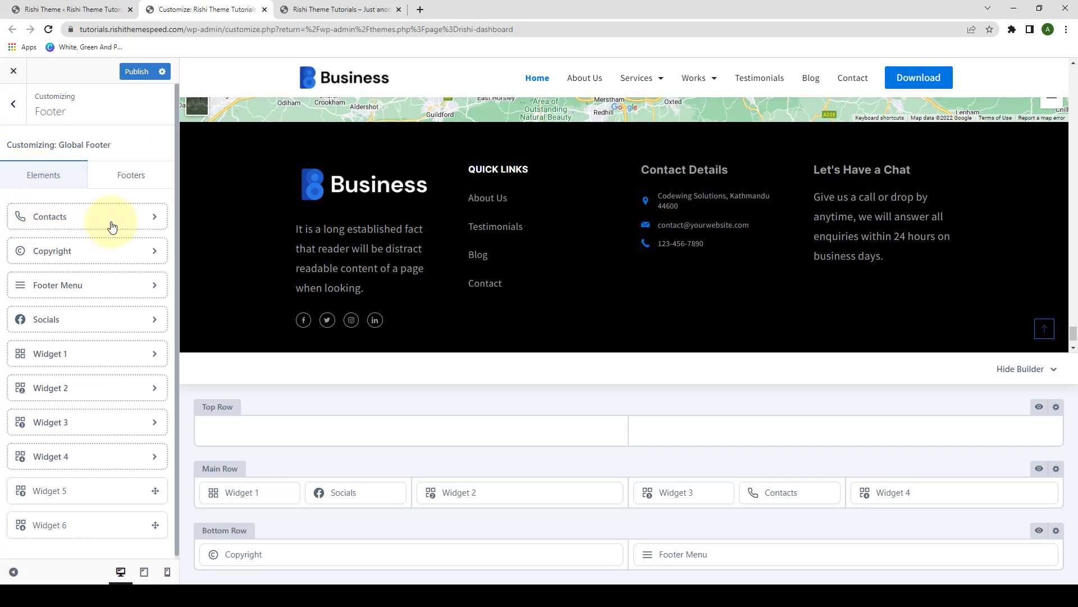
{"action": "left_click", "coordinate": [78, 220]}
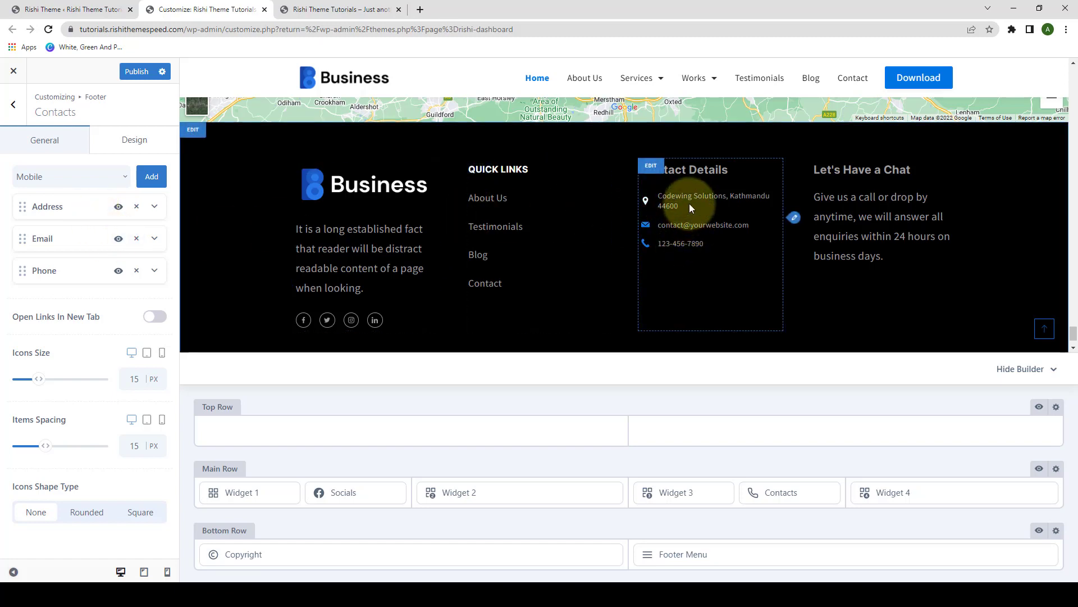
Add a Work Hours item to the footer's Contacts element
{"action": "left_click", "coordinate": [113, 181]}
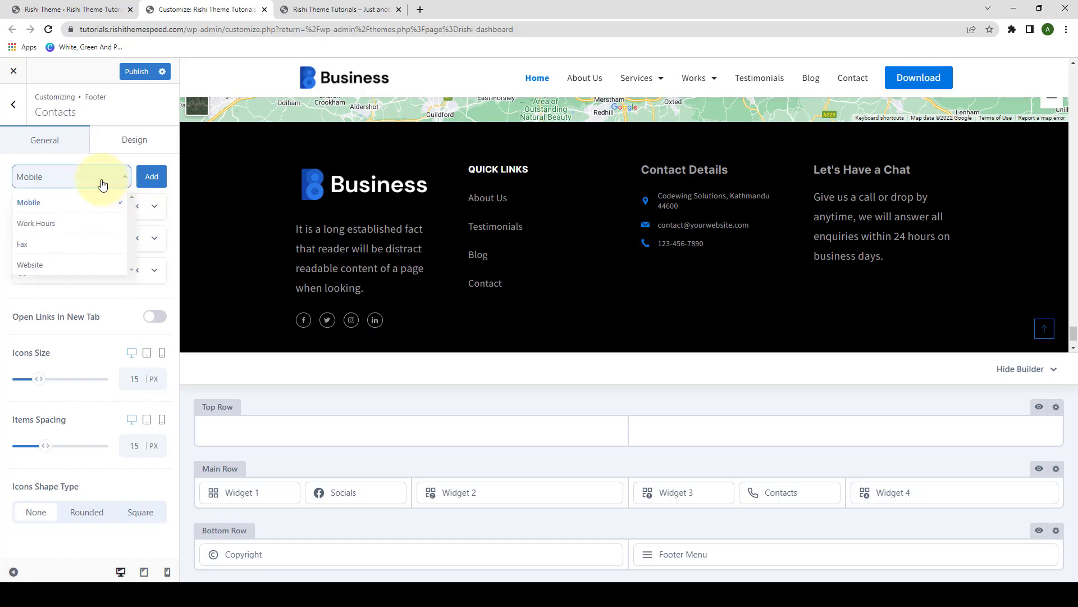
{"action": "left_click", "coordinate": [108, 182]}
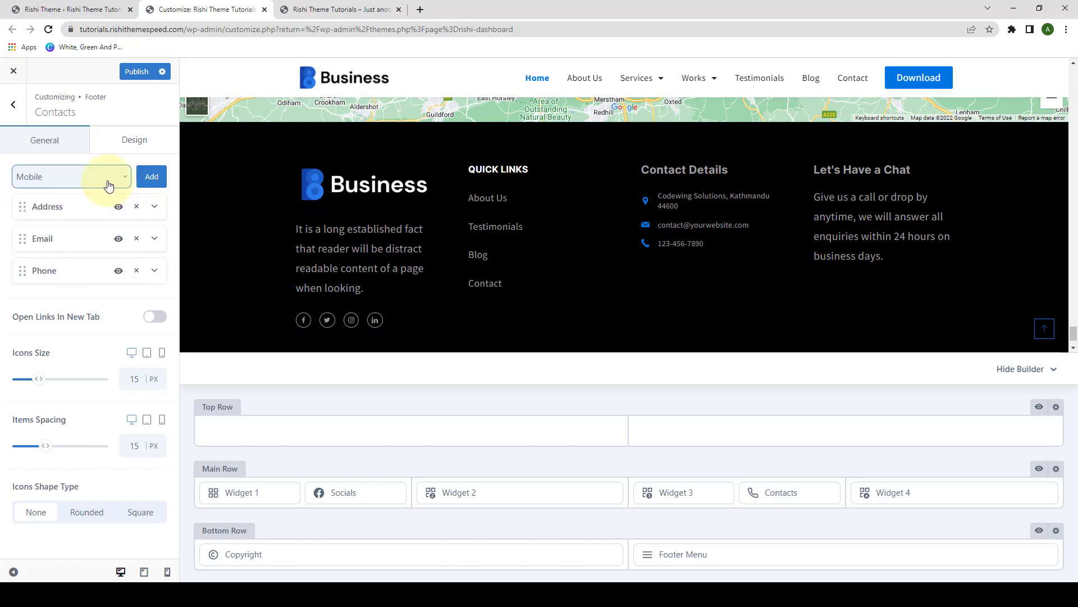
{"action": "left_click", "coordinate": [119, 182]}
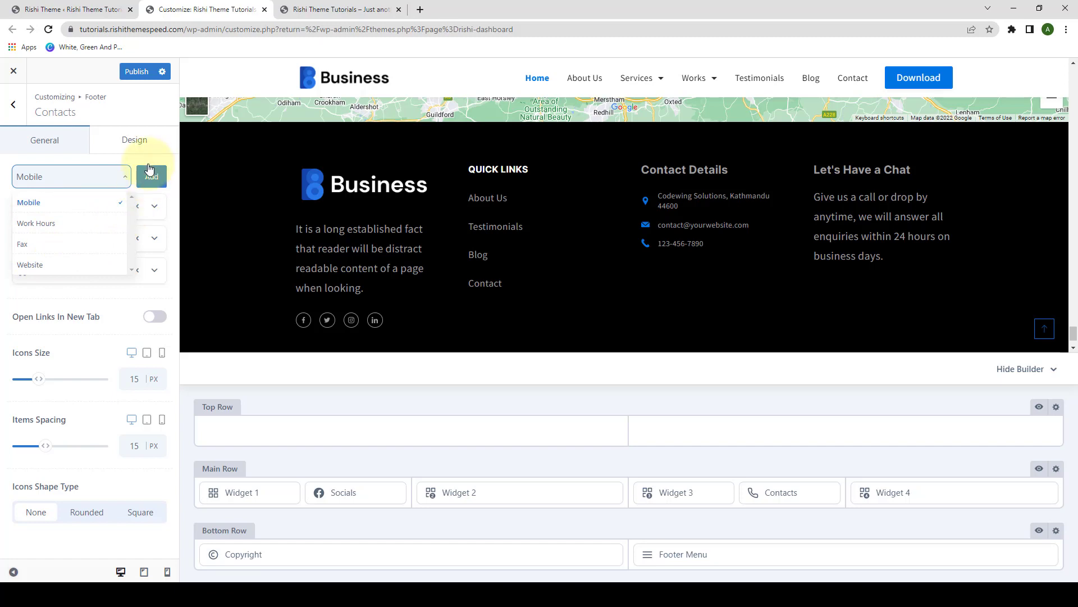
{"action": "left_click", "coordinate": [36, 223]}
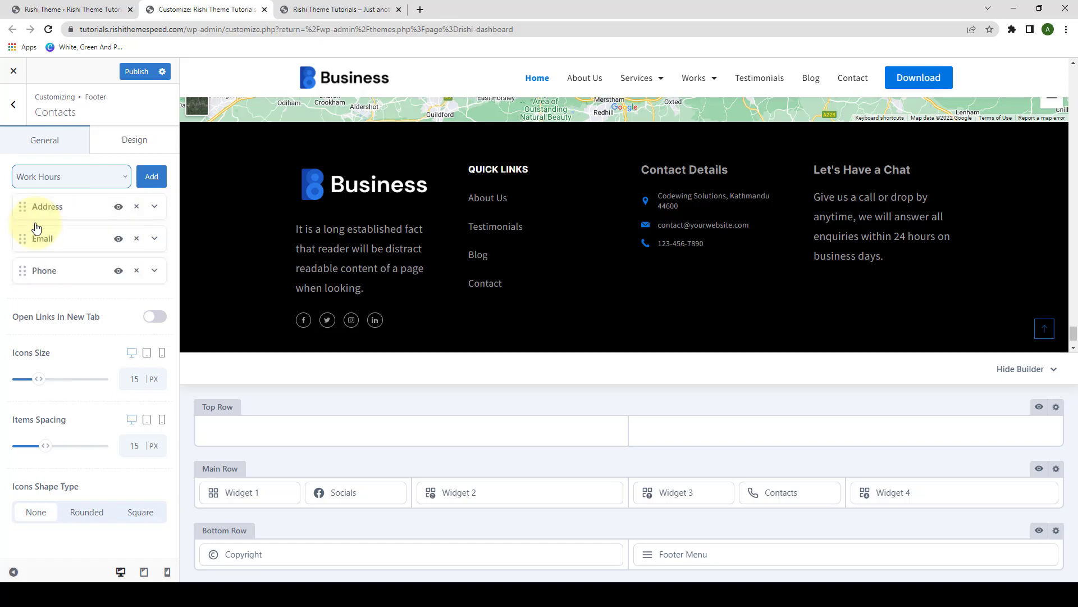
{"action": "left_click", "coordinate": [151, 179]}
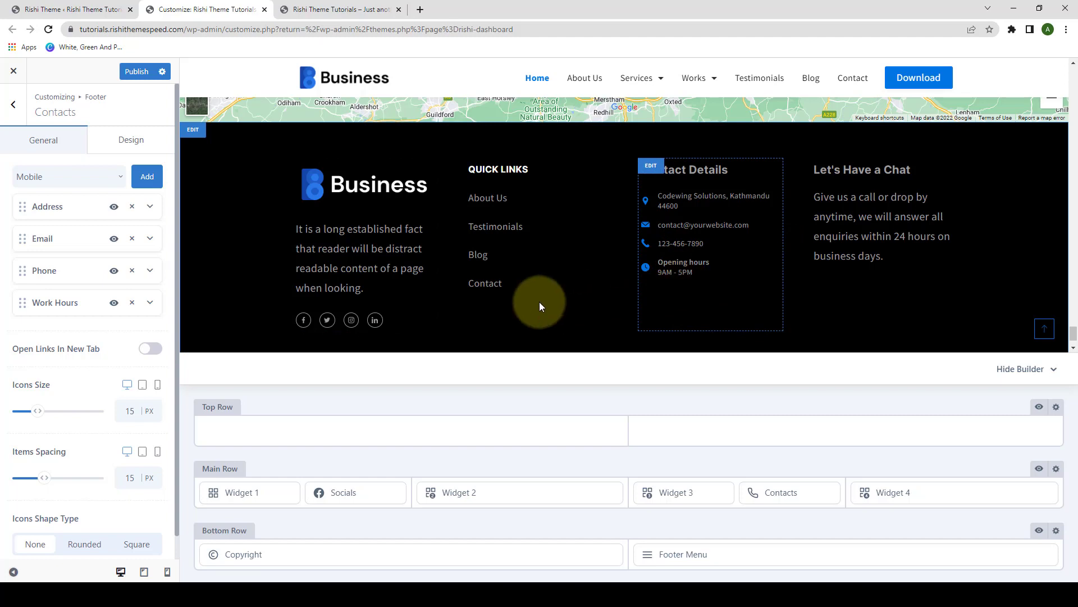
Examine the title, content and link fields of the Work Hours, Phone, Email and Address contact items
{"action": "left_click", "coordinate": [150, 304]}
{"action": "scroll", "coordinate": [140, 314], "scroll_direction": "down", "scroll_amount": 2}
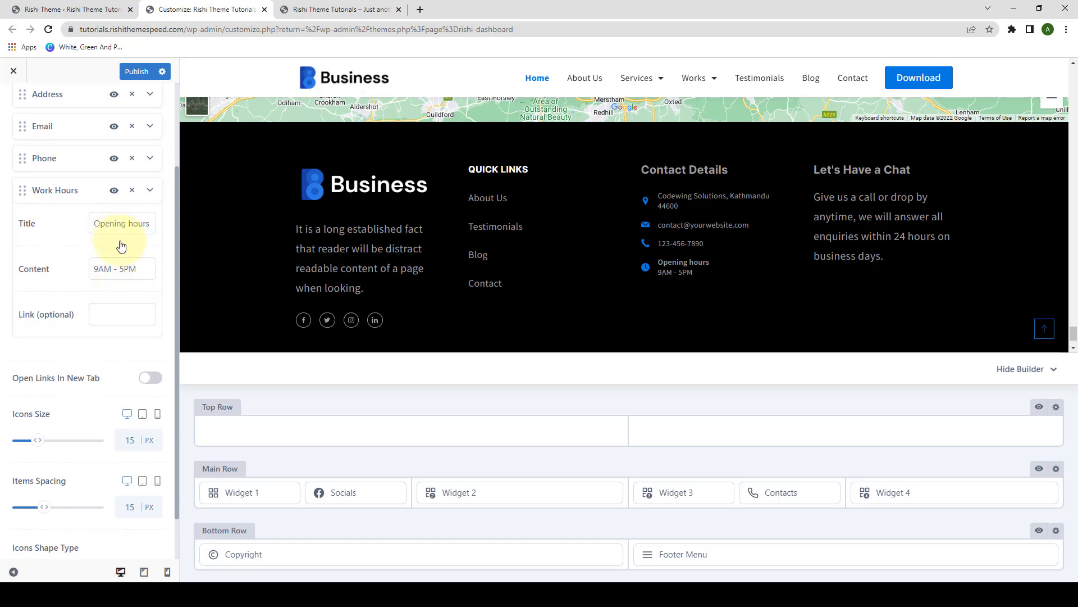
{"action": "scroll", "coordinate": [121, 246], "scroll_direction": "up", "scroll_amount": 1}
{"action": "left_click", "coordinate": [150, 247]}
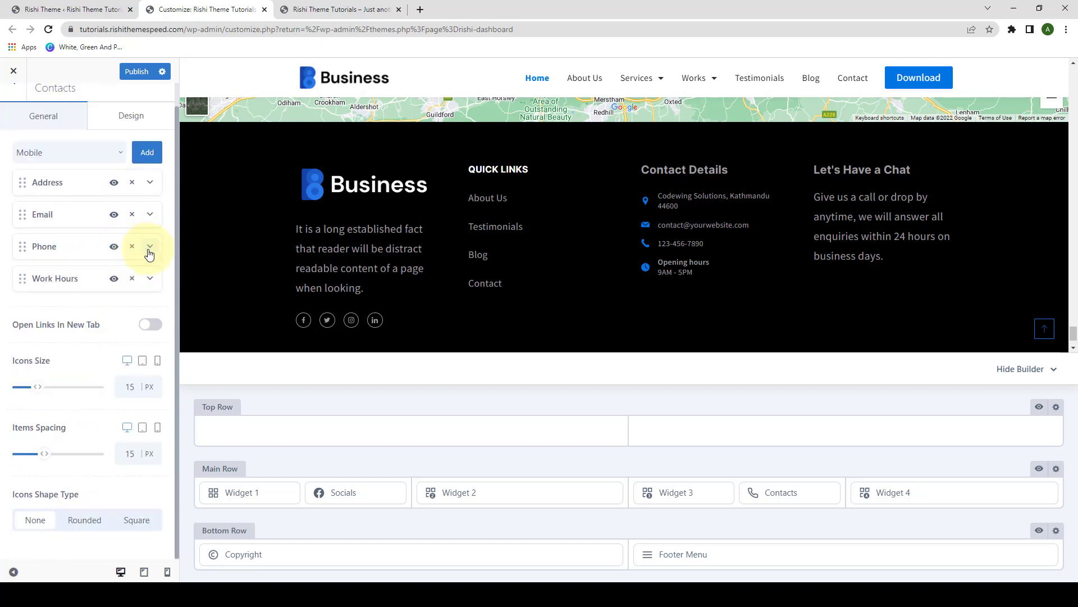
{"action": "left_click", "coordinate": [150, 248]}
{"action": "left_click", "coordinate": [150, 245]}
{"action": "left_click", "coordinate": [150, 216]}
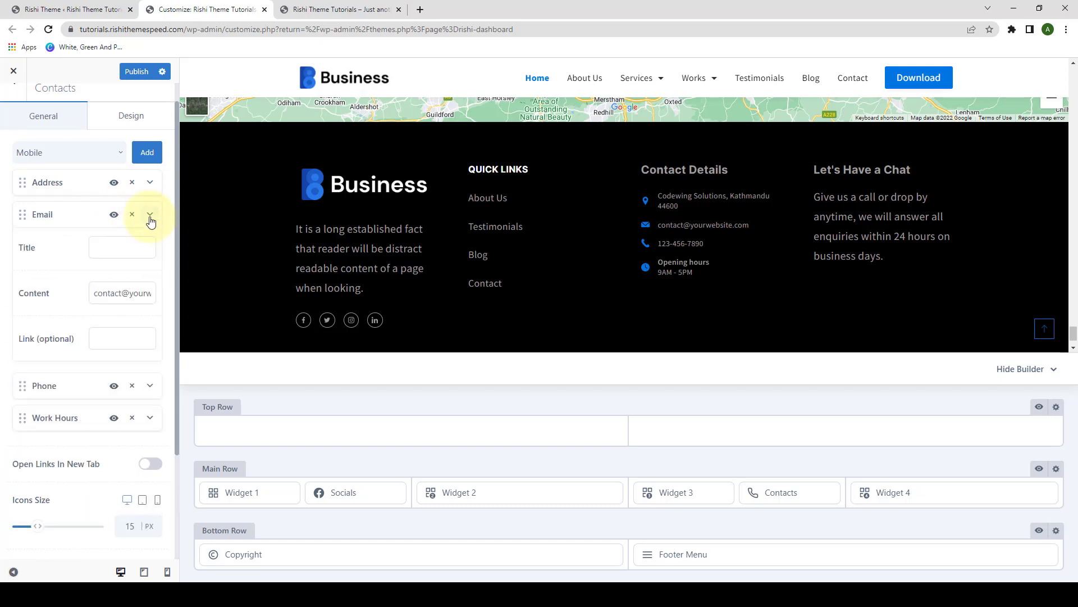
{"action": "left_click", "coordinate": [150, 215]}
{"action": "left_click", "coordinate": [151, 183]}
{"action": "left_click", "coordinate": [150, 184]}
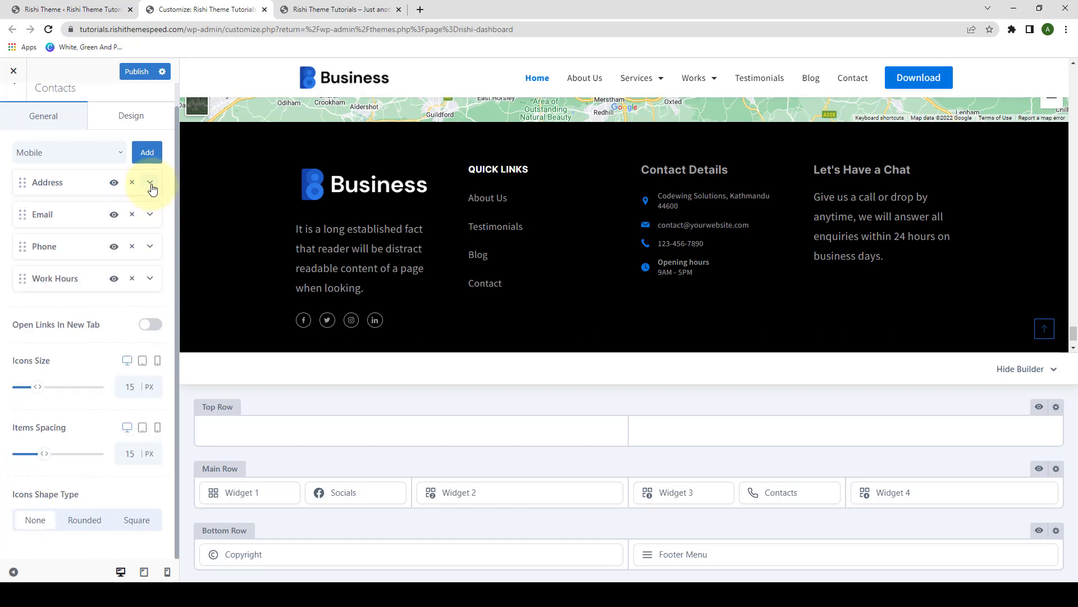
Check which other contact types can be added to the Contacts element
{"action": "left_click", "coordinate": [110, 151]}
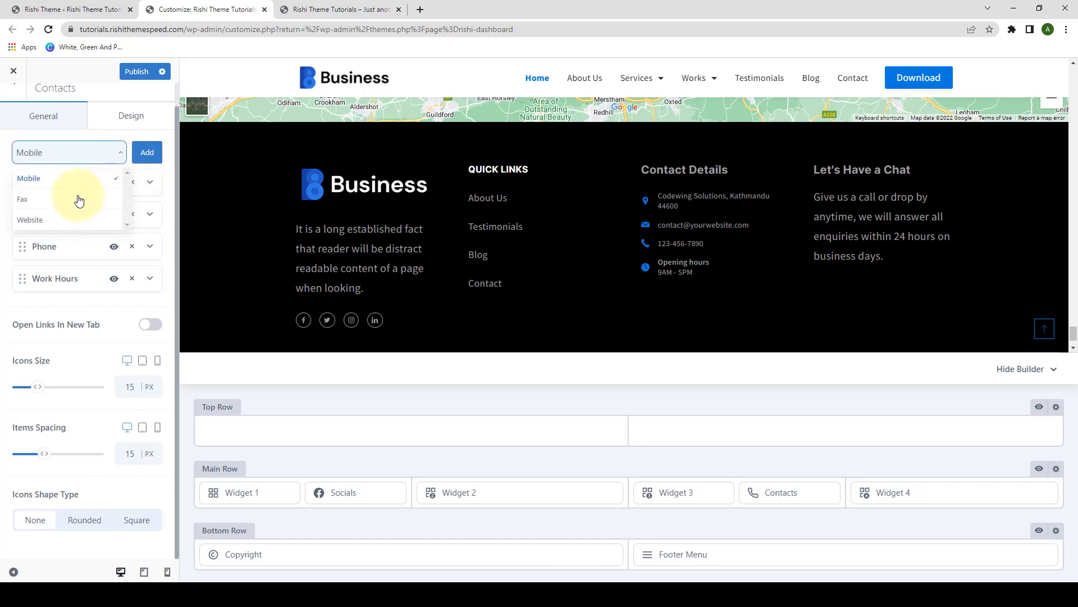
{"action": "left_click", "coordinate": [115, 158]}
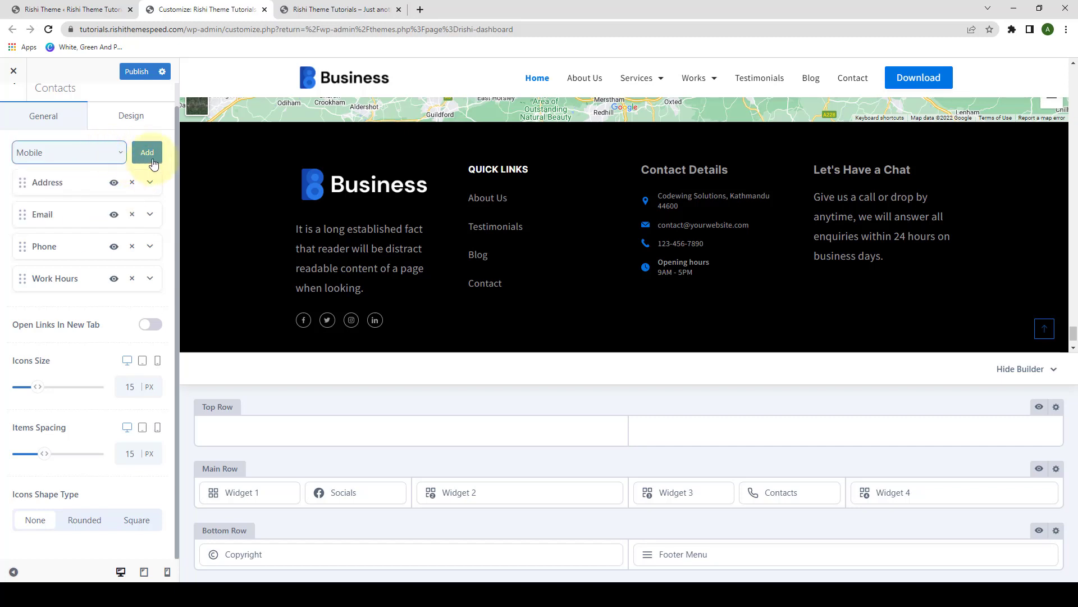
{"action": "left_click", "coordinate": [152, 162]}
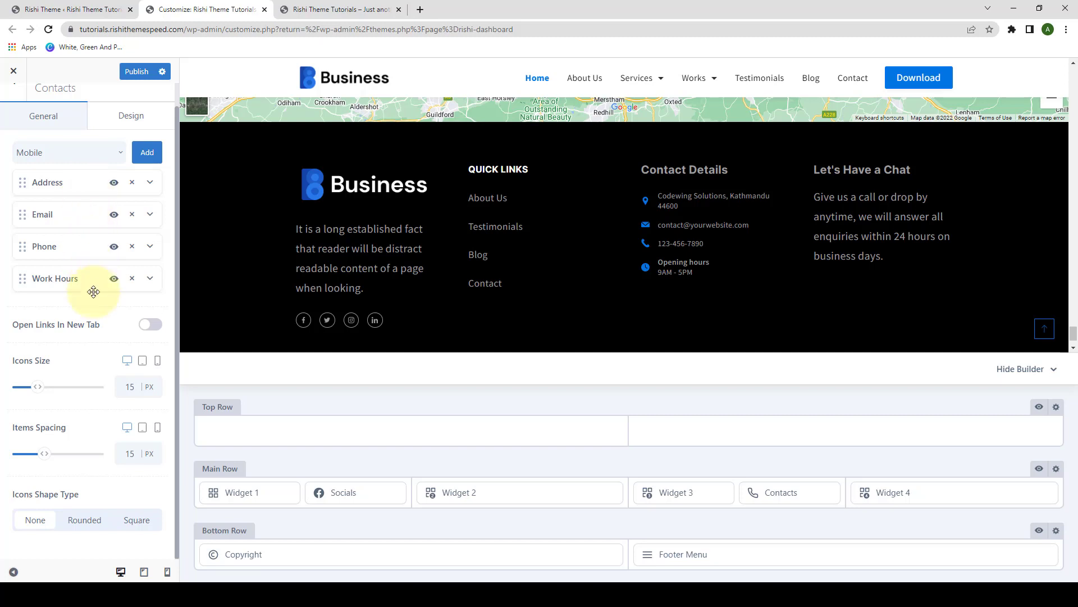
Enable opening the contact links in a new tab and set the desktop icons size to 20 px
{"action": "left_click", "coordinate": [155, 326]}
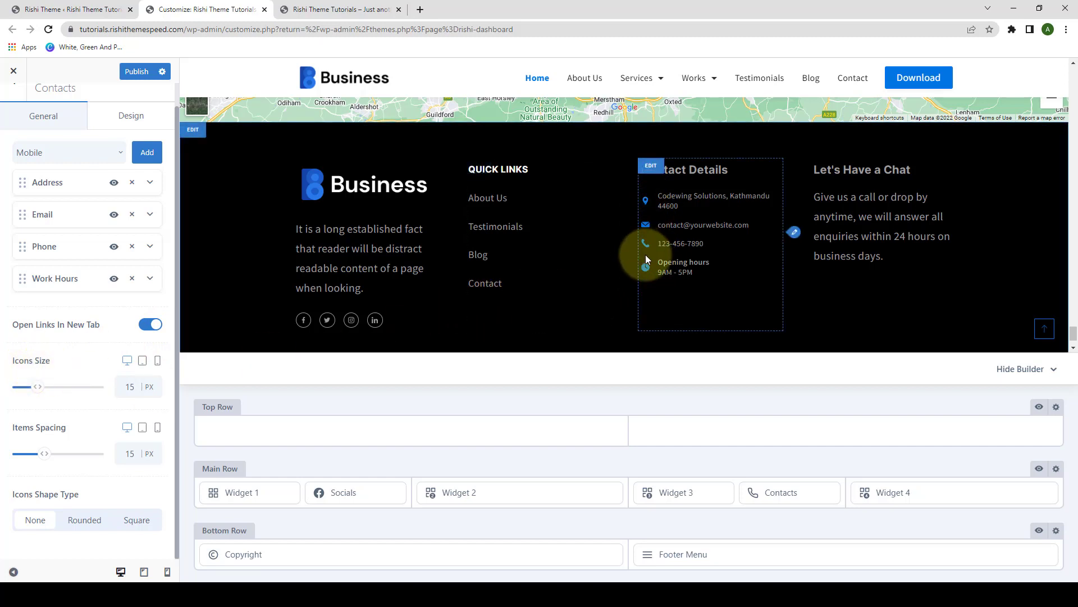
{"action": "mouse_move", "coordinate": [38, 393]}
{"action": "left_mouse_down"}
{"action": "mouse_move", "coordinate": [49, 393]}
{"action": "mouse_move", "coordinate": [40, 393]}
{"action": "left_mouse_up"}
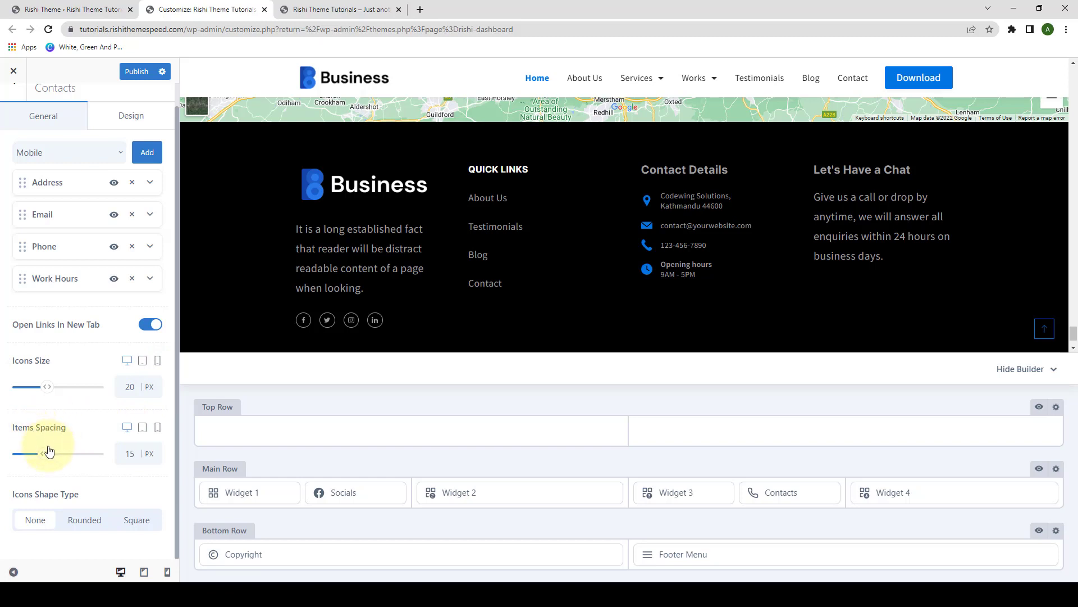
Set the Contacts element's desktop items spacing to 24 px
{"action": "left_click_drag", "start_coordinate": [45, 458], "coordinate": [59, 454]}
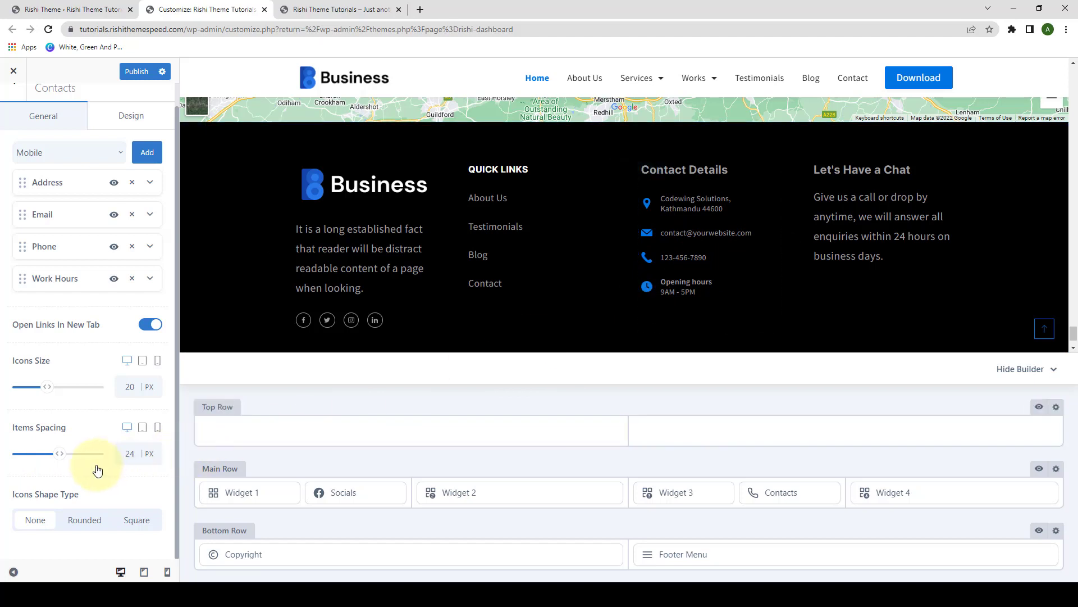
{"action": "left_click", "coordinate": [62, 456]}
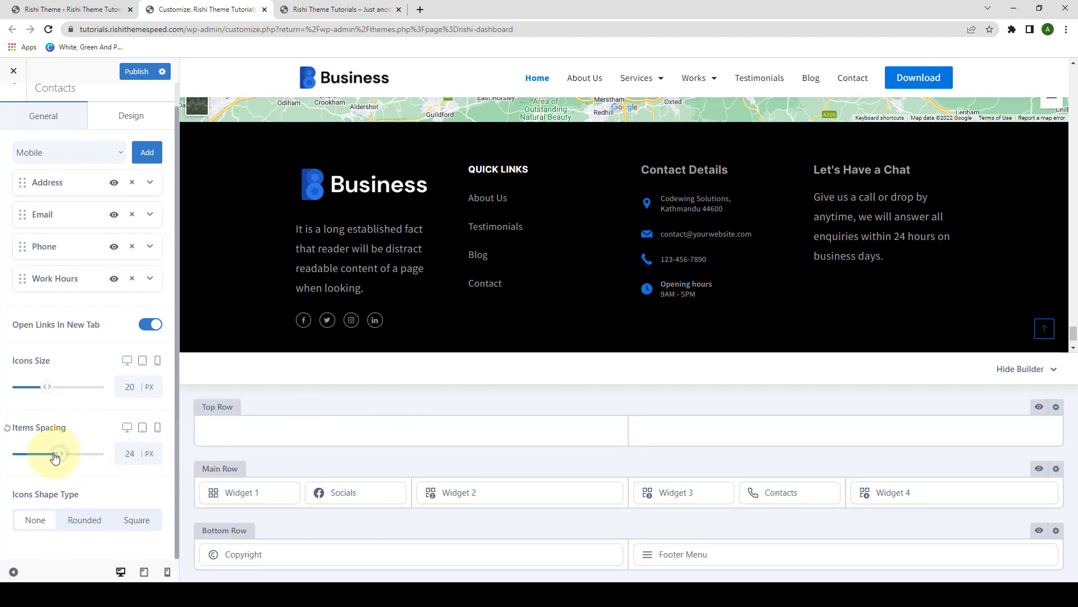
{"action": "scroll", "coordinate": [55, 458], "scroll_direction": "up", "scroll_amount": 1}
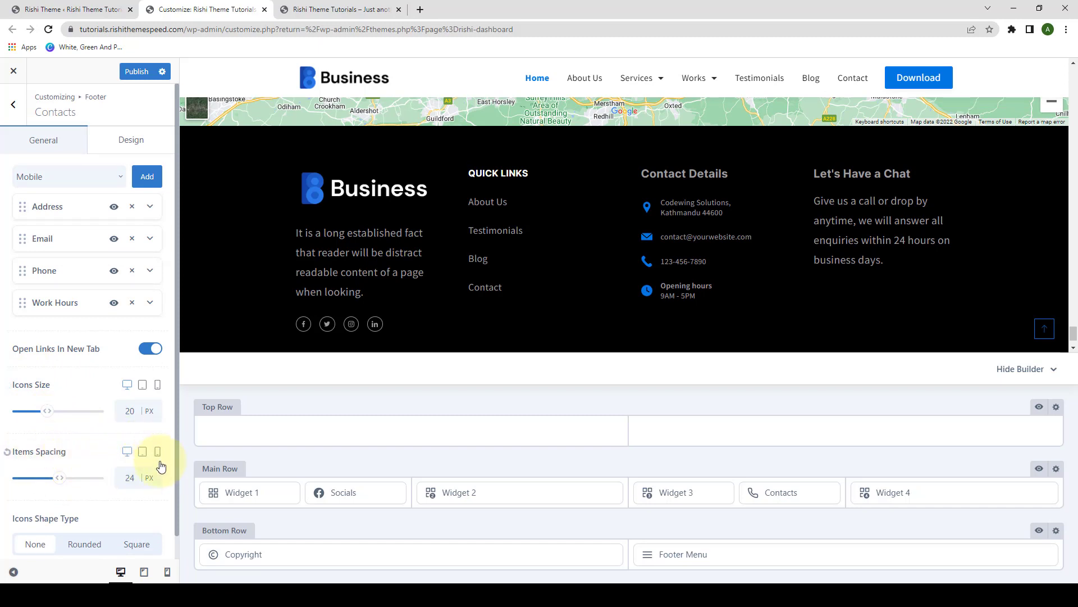
{"action": "scroll", "coordinate": [152, 489], "scroll_direction": "down", "scroll_amount": 1}
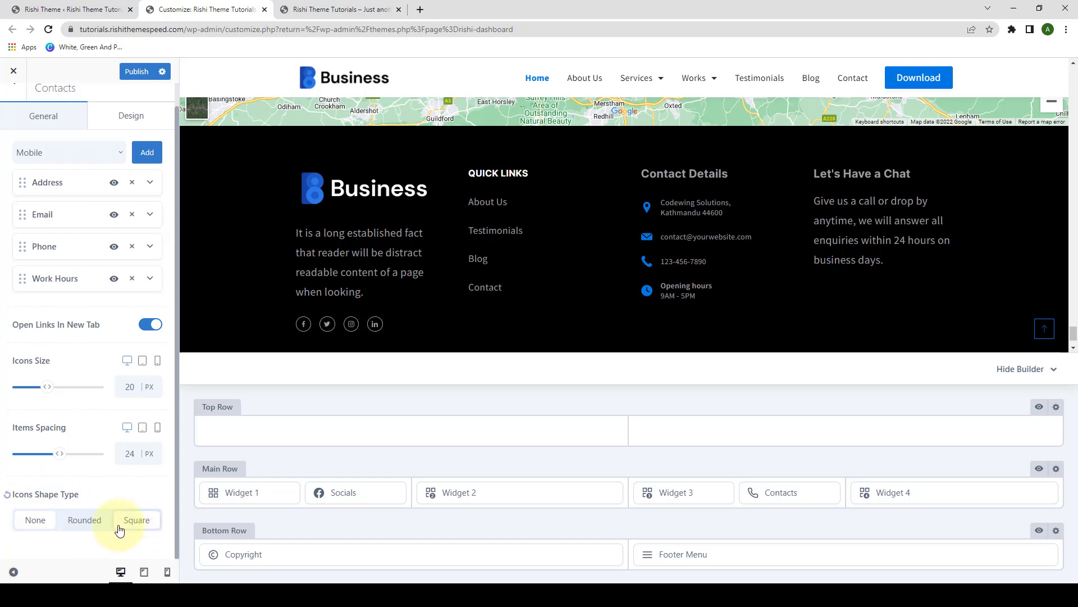
{"action": "left_click", "coordinate": [145, 526]}
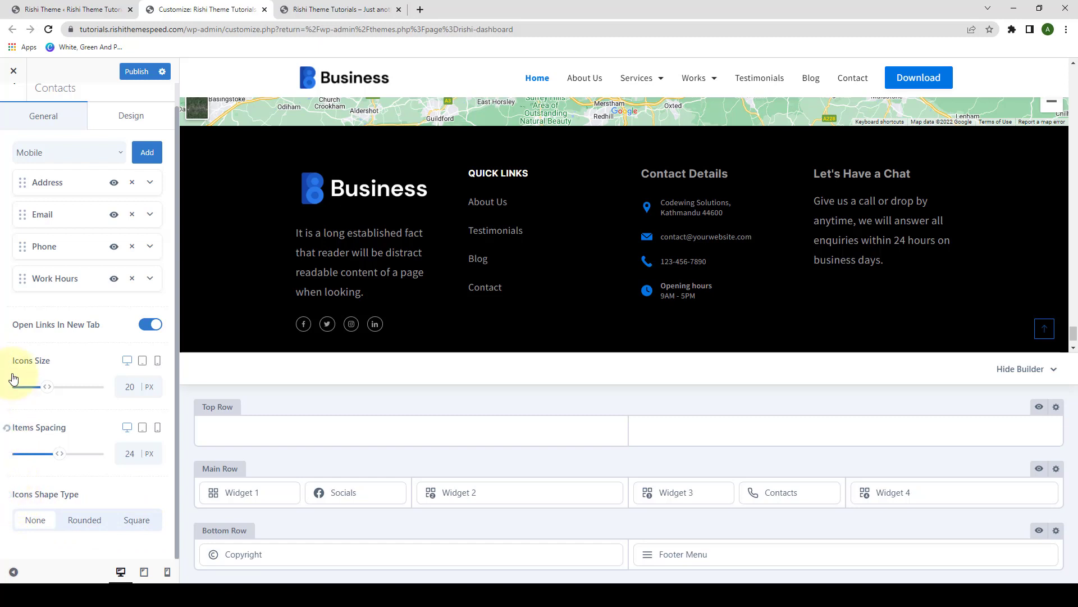
Examine the font family, weight, size, line height and letter spacing options in the Contacts element's design settings
{"action": "left_click", "coordinate": [131, 120]}
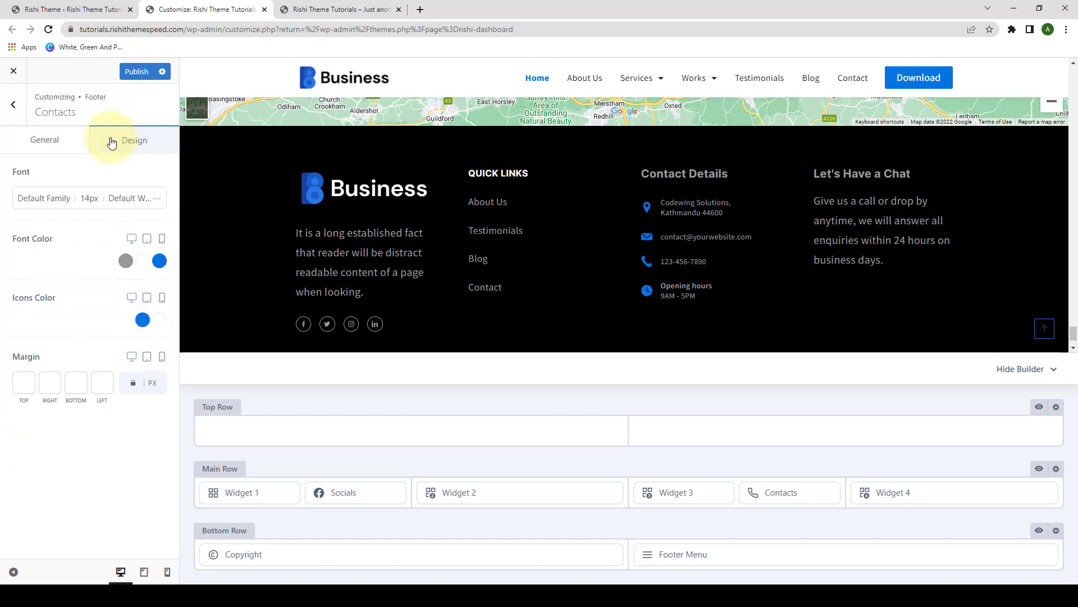
{"action": "left_click", "coordinate": [53, 197]}
{"action": "scroll", "coordinate": [72, 313], "scroll_direction": "down", "scroll_amount": 2}
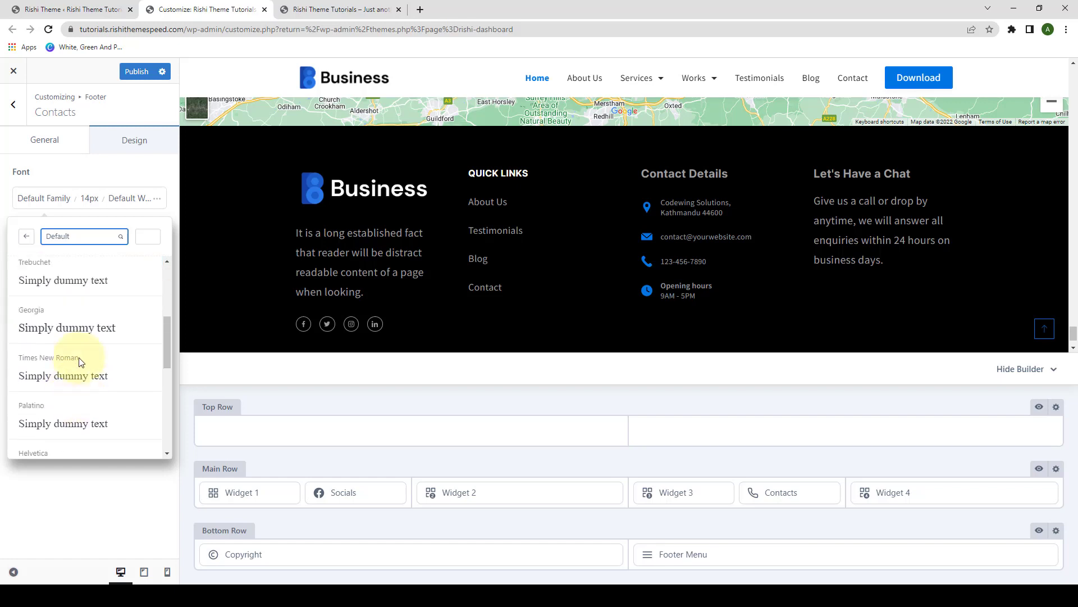
{"action": "scroll", "coordinate": [72, 354], "scroll_direction": "up", "scroll_amount": 2}
{"action": "left_click", "coordinate": [120, 198]}
{"action": "scroll", "coordinate": [97, 337], "scroll_direction": "down", "scroll_amount": 3}
{"action": "scroll", "coordinate": [99, 270], "scroll_direction": "up", "scroll_amount": 3}
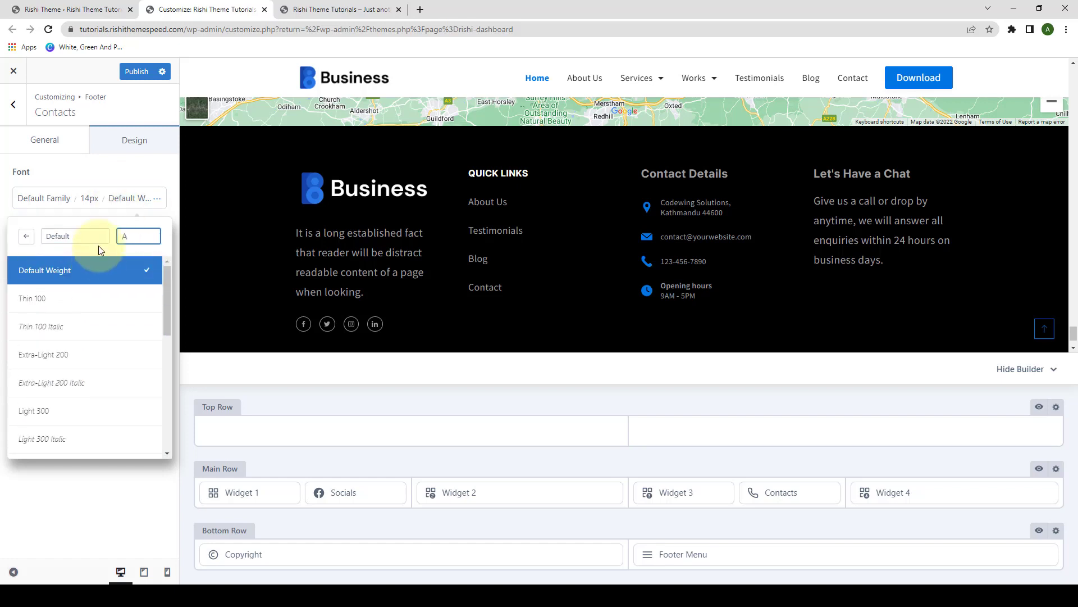
{"action": "left_click", "coordinate": [93, 199]}
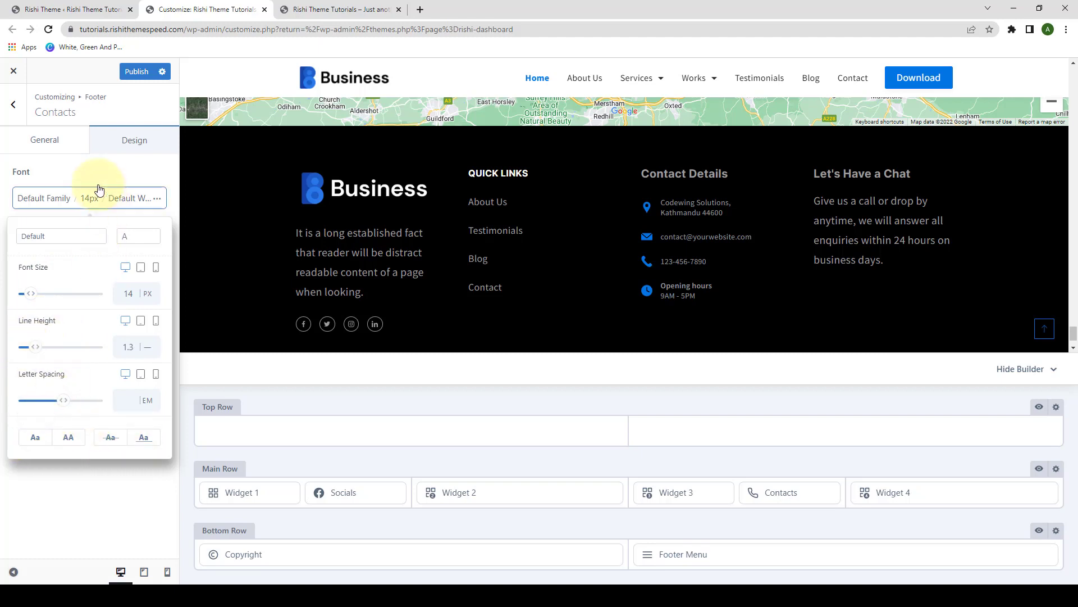
{"action": "left_click", "coordinate": [88, 167]}
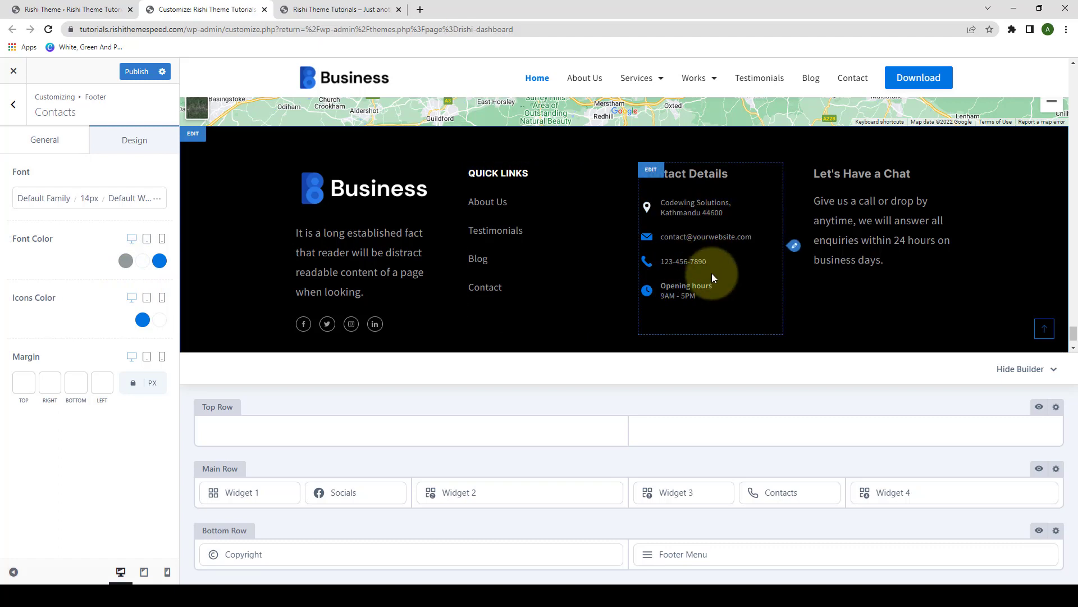
Set the Contacts element's initial text font color on desktop to blue #0074e3
{"action": "left_click", "coordinate": [125, 261]}
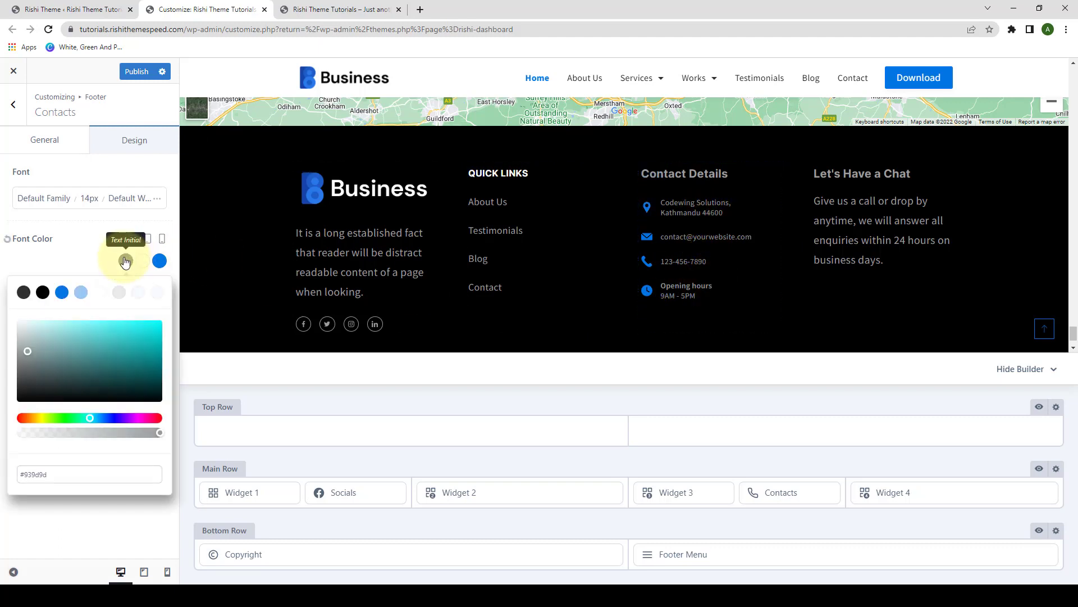
{"action": "left_click", "coordinate": [62, 293]}
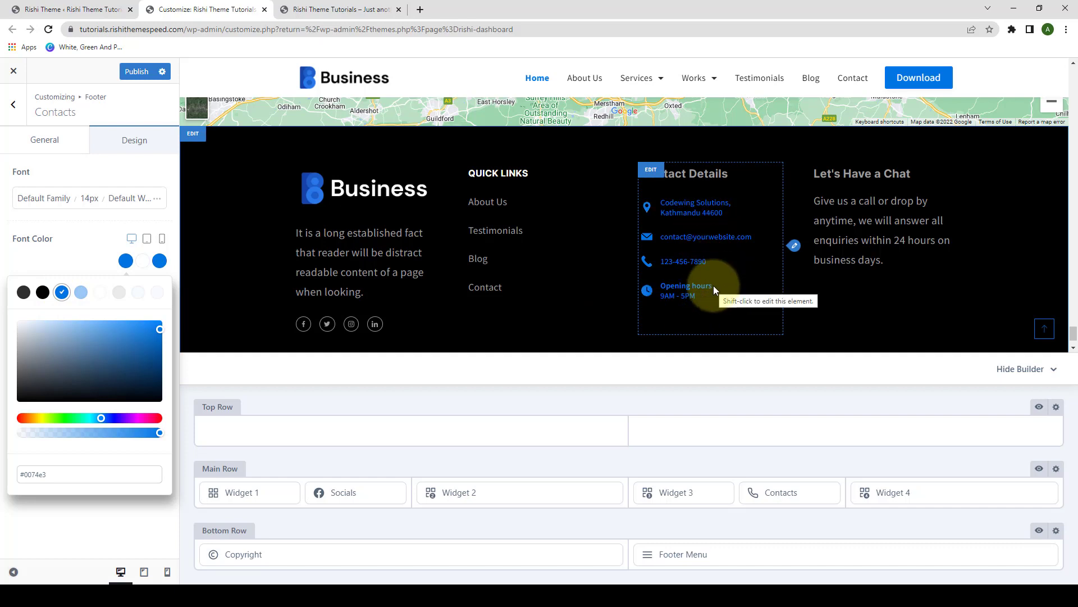
{"action": "left_click", "coordinate": [144, 264]}
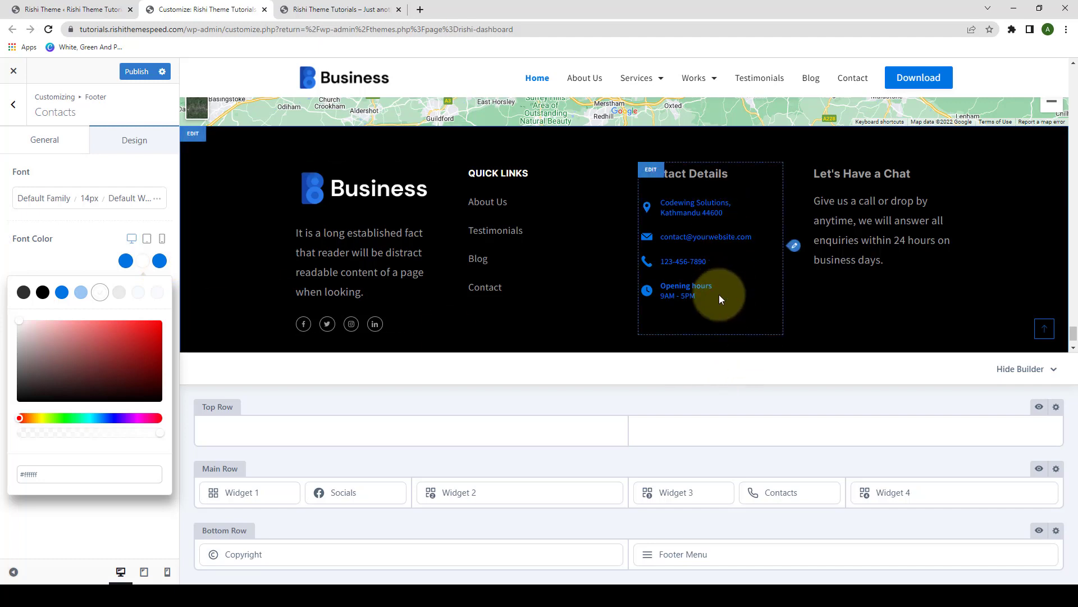
{"action": "left_click", "coordinate": [56, 264]}
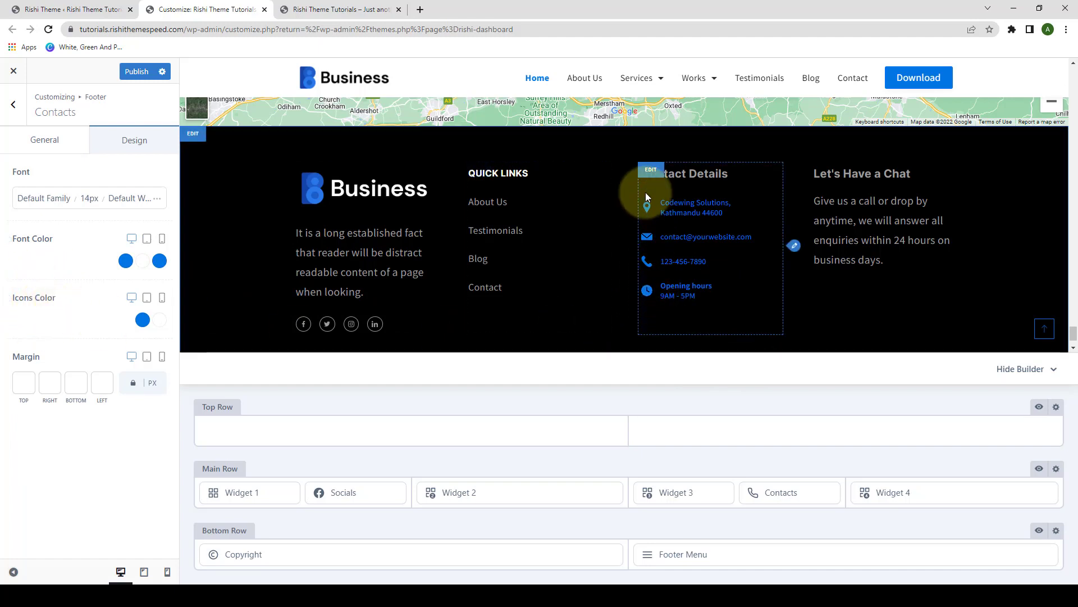
Set the Contacts element's initial icons color on desktop to the custom grey #a59898
{"action": "left_click", "coordinate": [142, 319]}
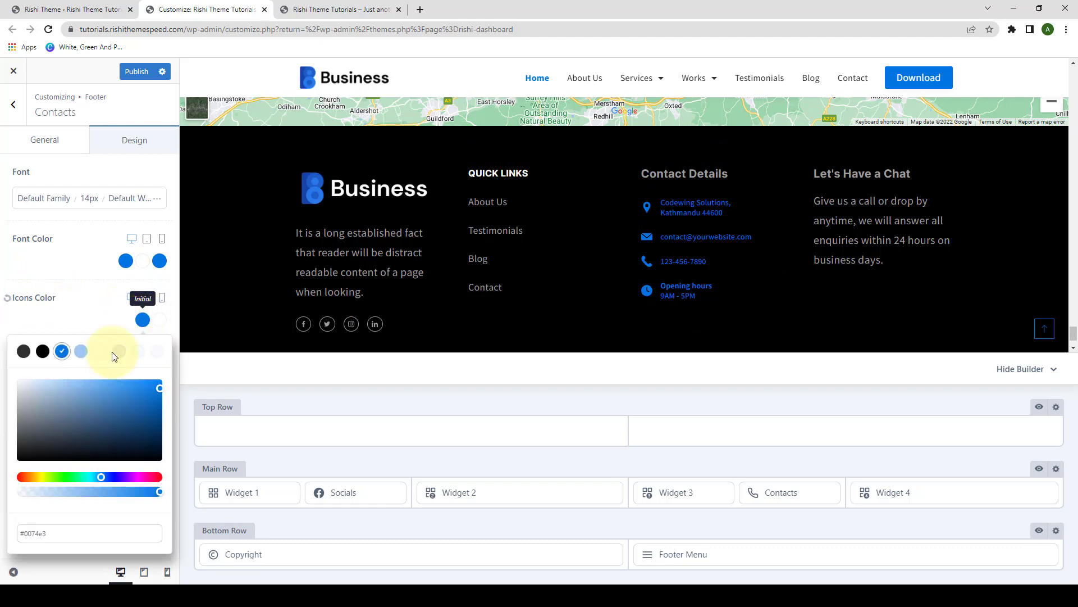
{"action": "left_click", "coordinate": [100, 352]}
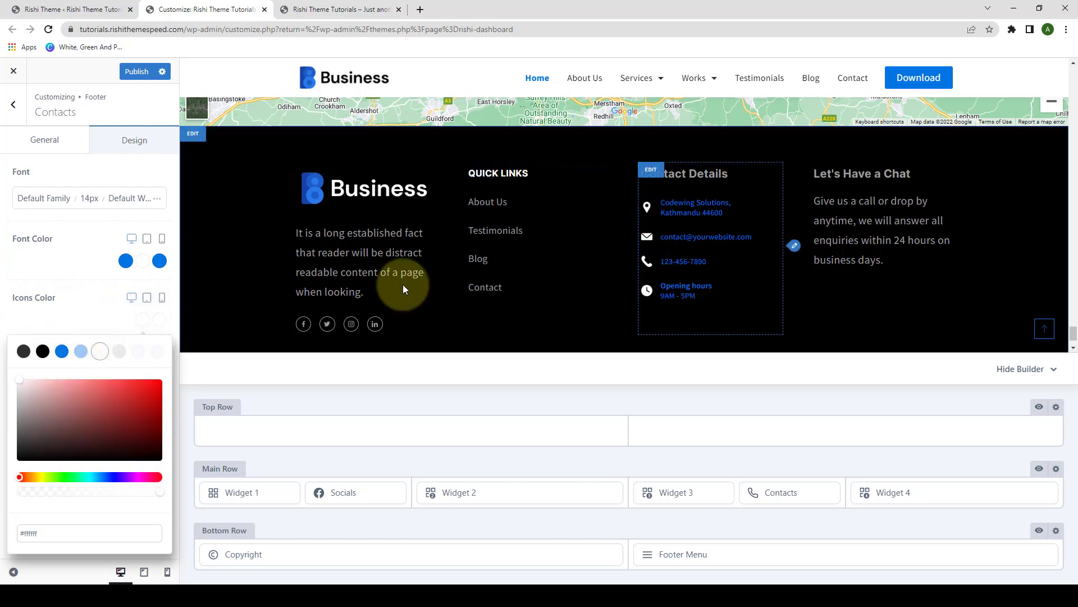
{"action": "left_click", "coordinate": [121, 352]}
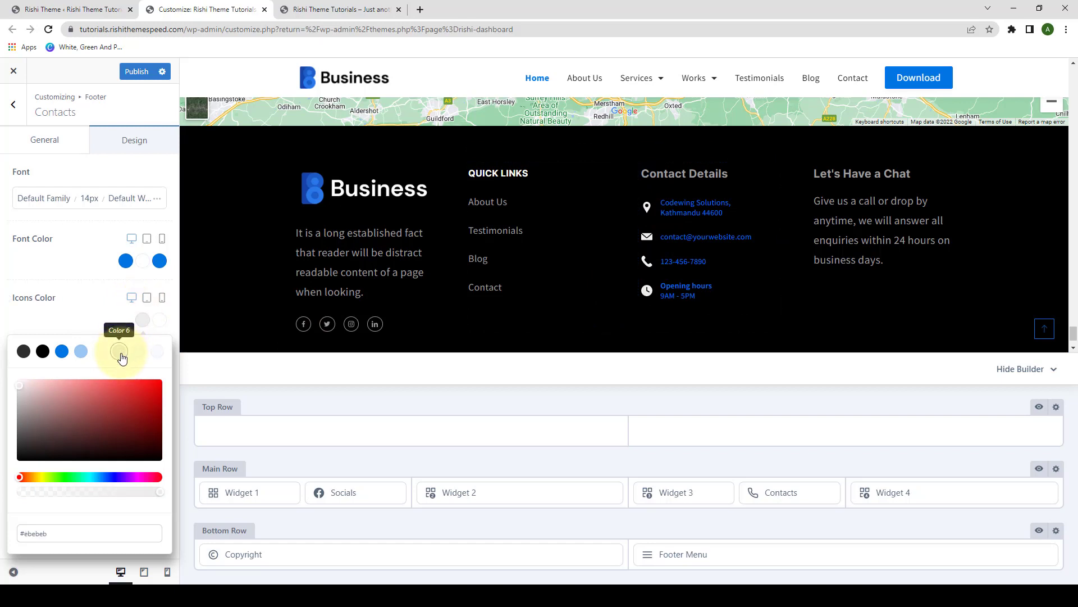
{"action": "left_click", "coordinate": [23, 384]}
{"action": "left_click", "coordinate": [30, 407]}
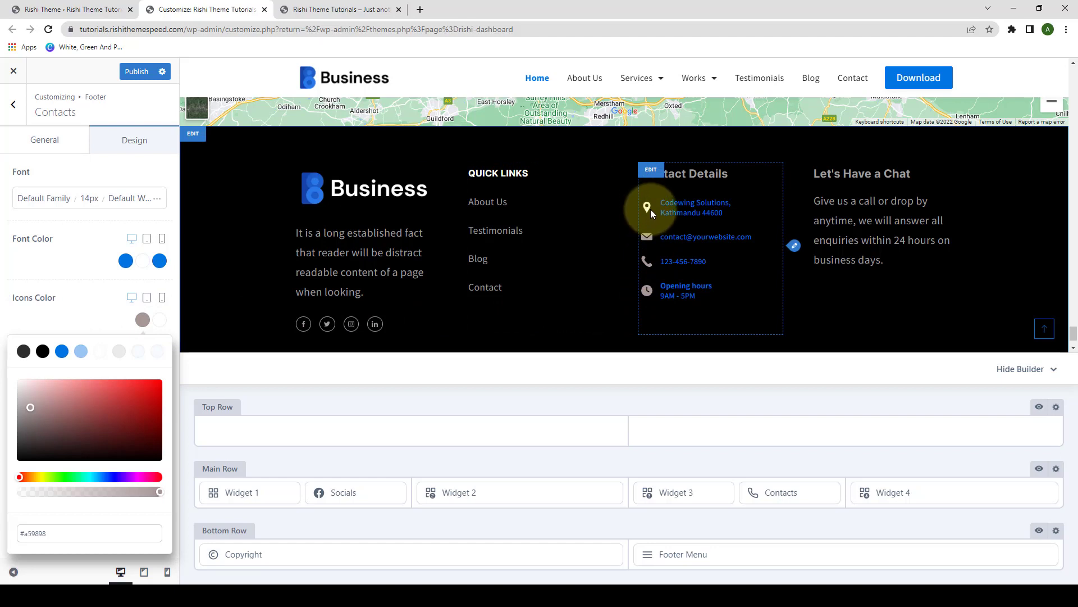
Set the Contacts element's hover icons color on desktop to blue #0074e3
{"action": "left_click", "coordinate": [160, 319]}
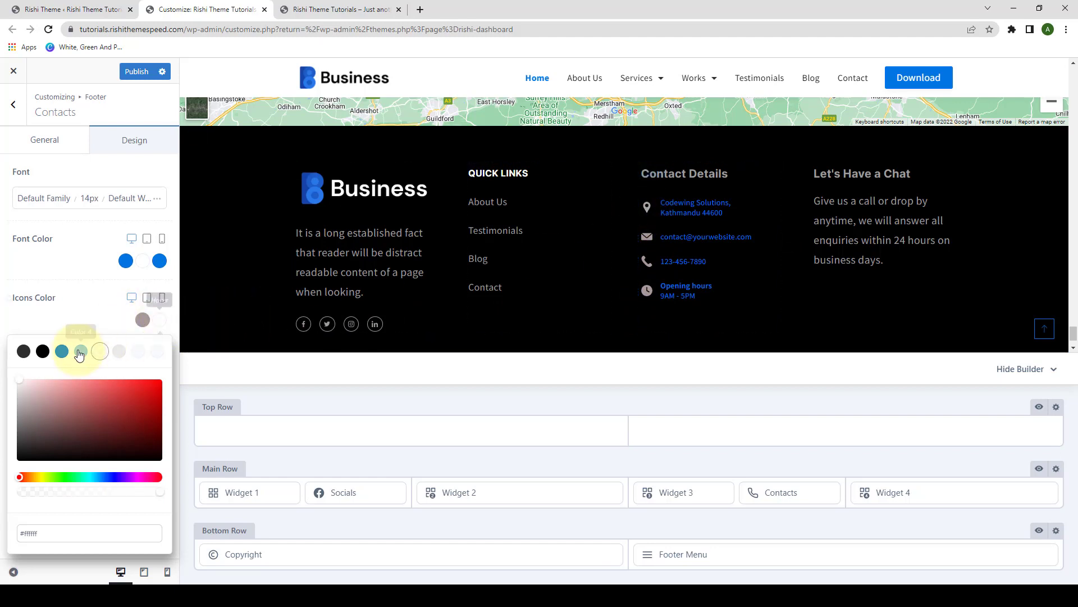
{"action": "left_click", "coordinate": [62, 351]}
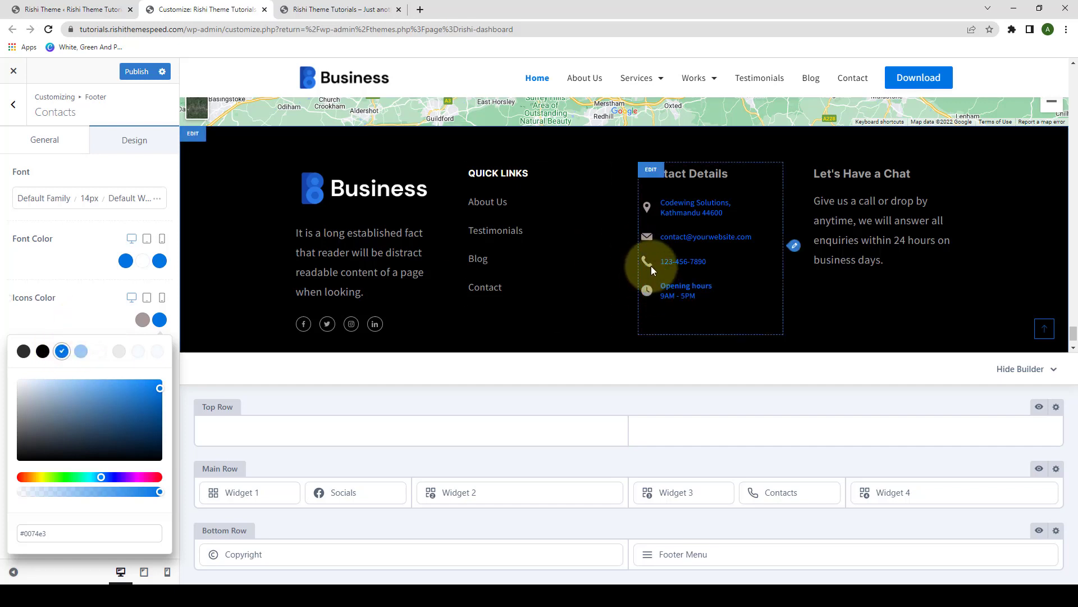
{"action": "left_click", "coordinate": [159, 319]}
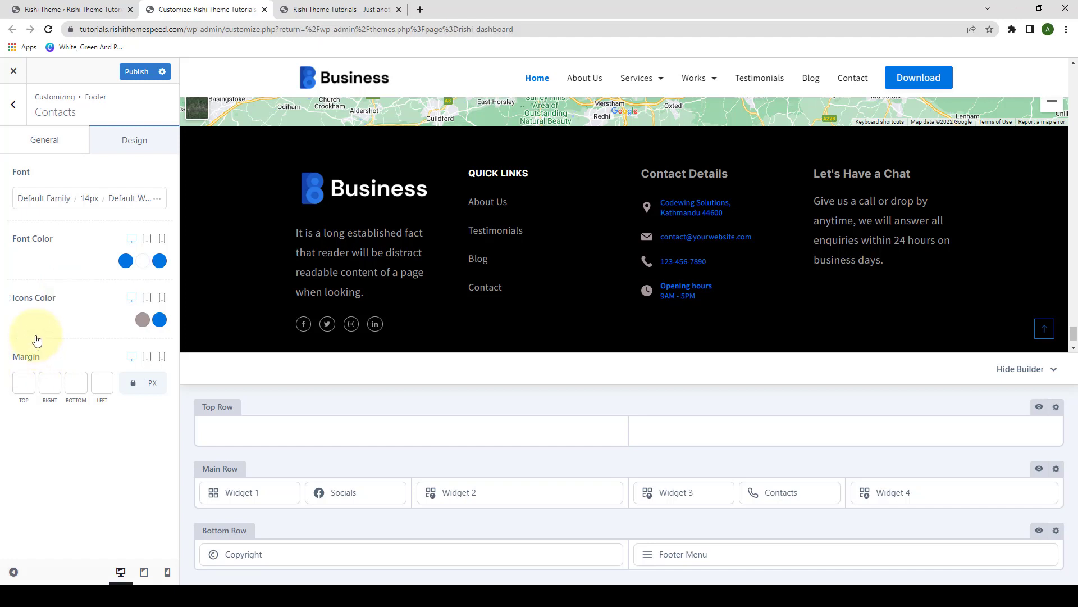
Replace "- Powered by {theme_author}" in the bottom row's Copyright element text with ". All Rights Reserved."
{"action": "mouse_move", "coordinate": [342, 491]}
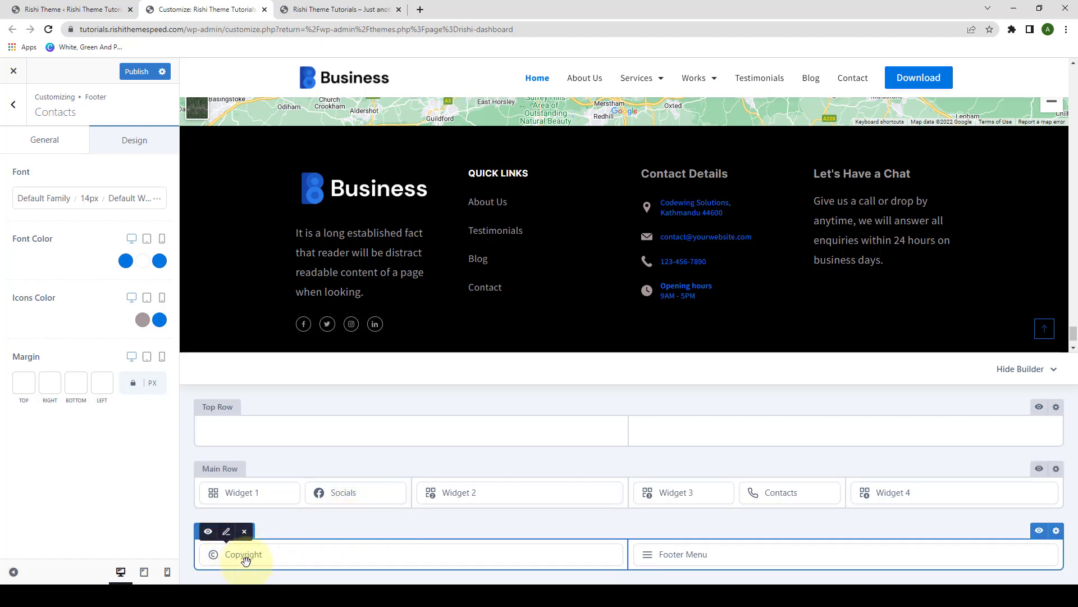
{"action": "left_click", "coordinate": [227, 532]}
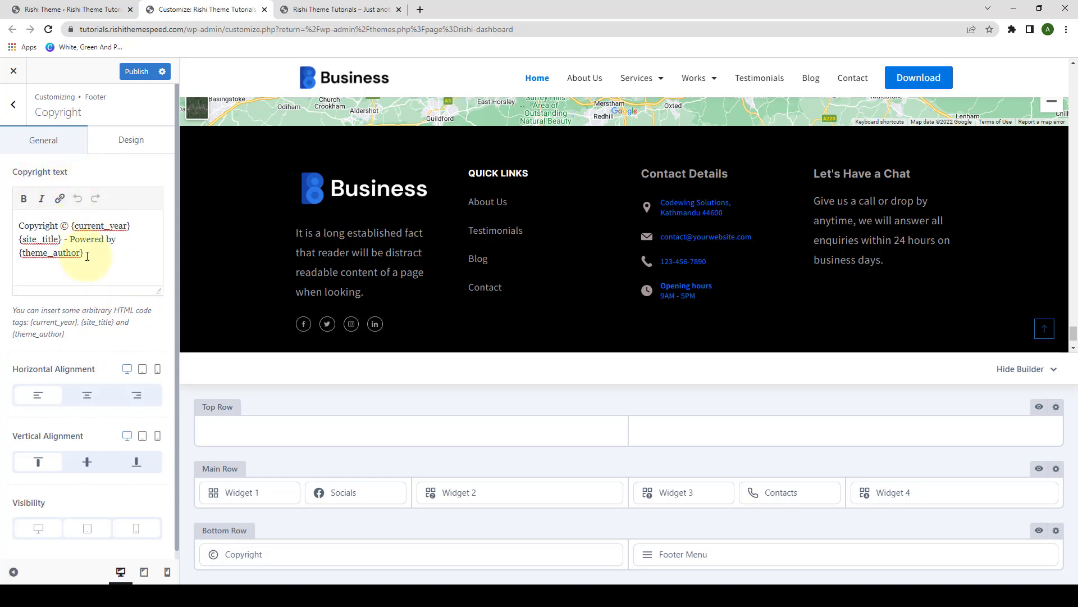
{"action": "left_click_drag", "start_coordinate": [84, 253], "coordinate": [17, 225]}
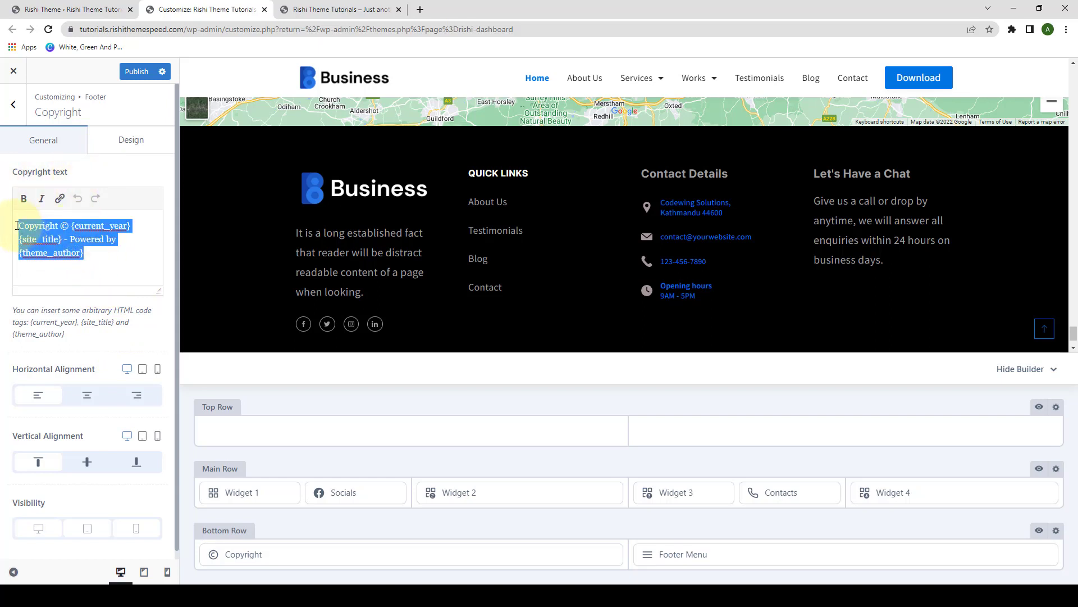
{"action": "left_click", "coordinate": [92, 256]}
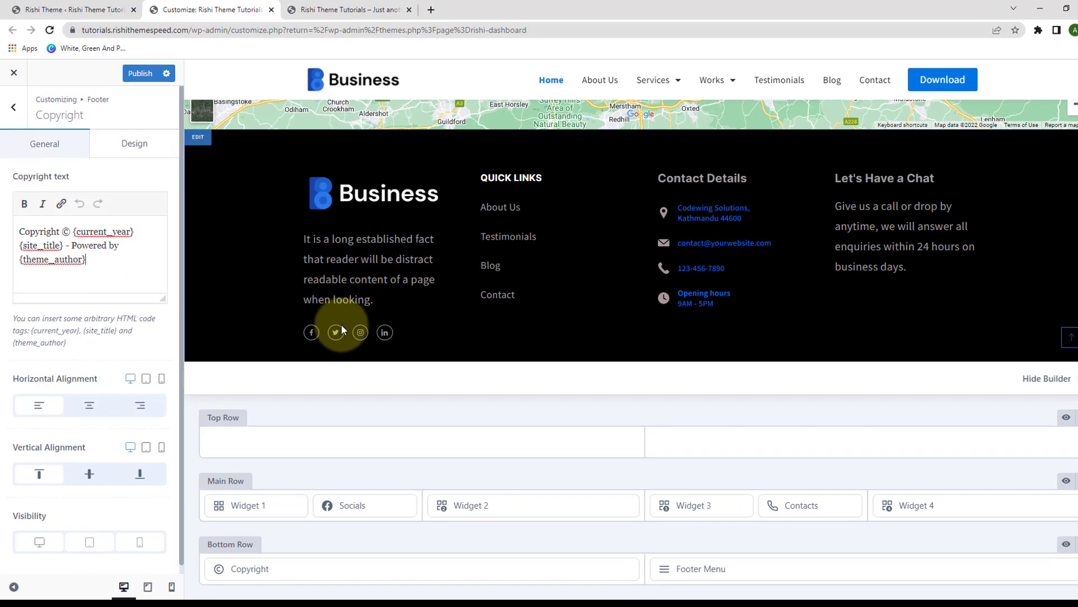
{"action": "scroll", "coordinate": [342, 324], "scroll_direction": "down", "scroll_amount": 1}
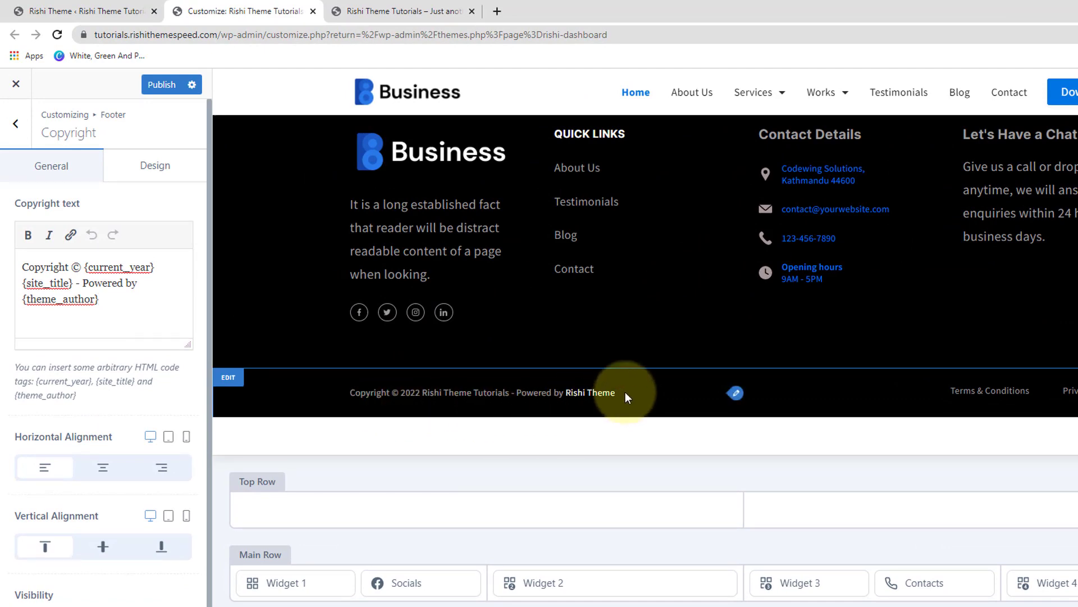
{"action": "left_click_drag", "start_coordinate": [625, 392], "coordinate": [515, 392]}
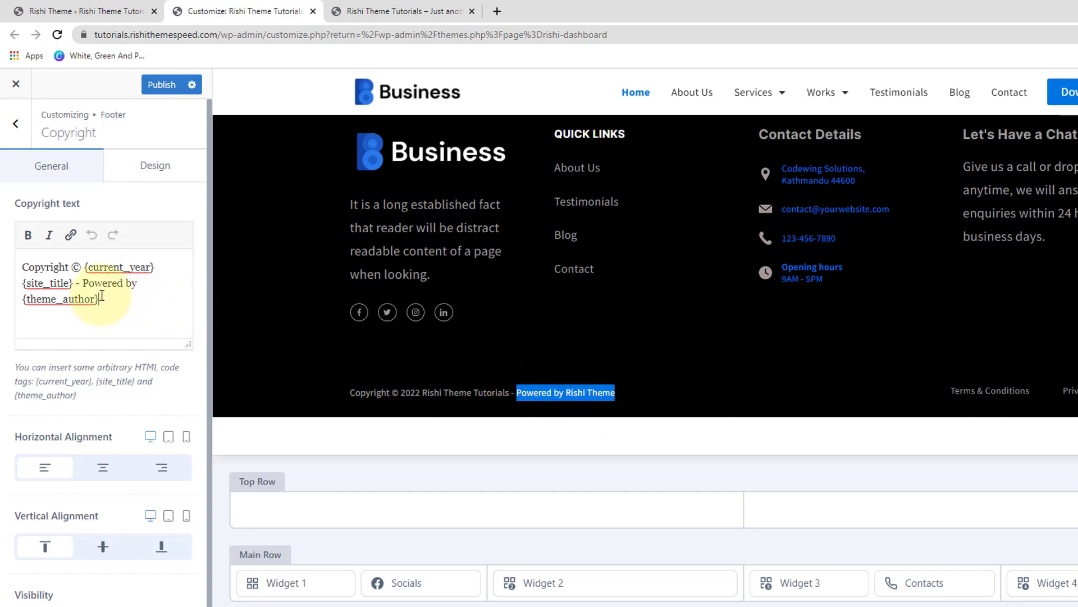
{"action": "left_click_drag", "start_coordinate": [129, 297], "coordinate": [75, 284]}
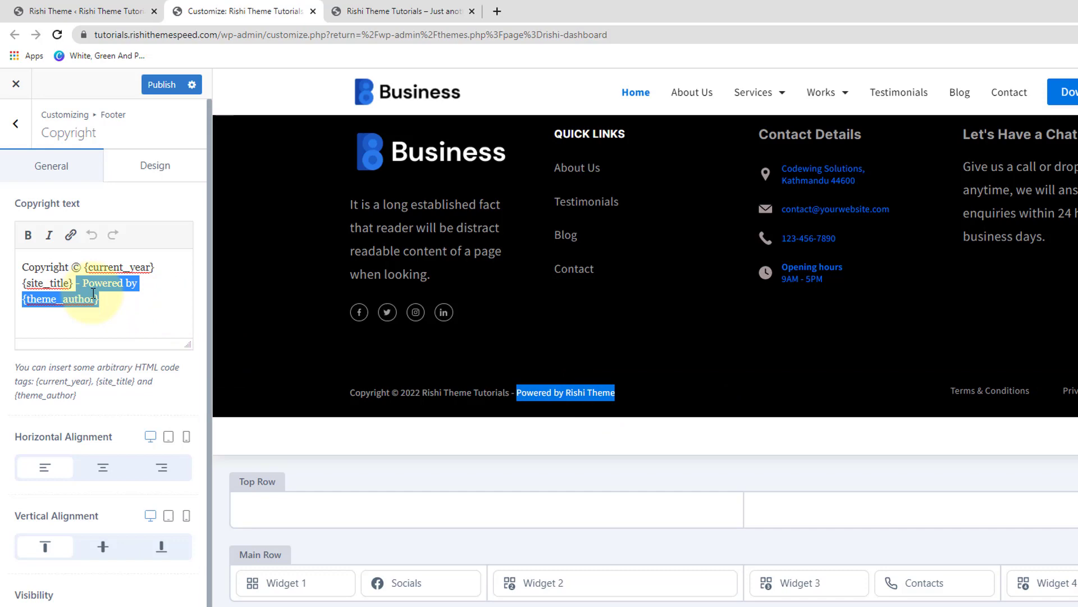
{"action": "key", "text": "BackSpace"}
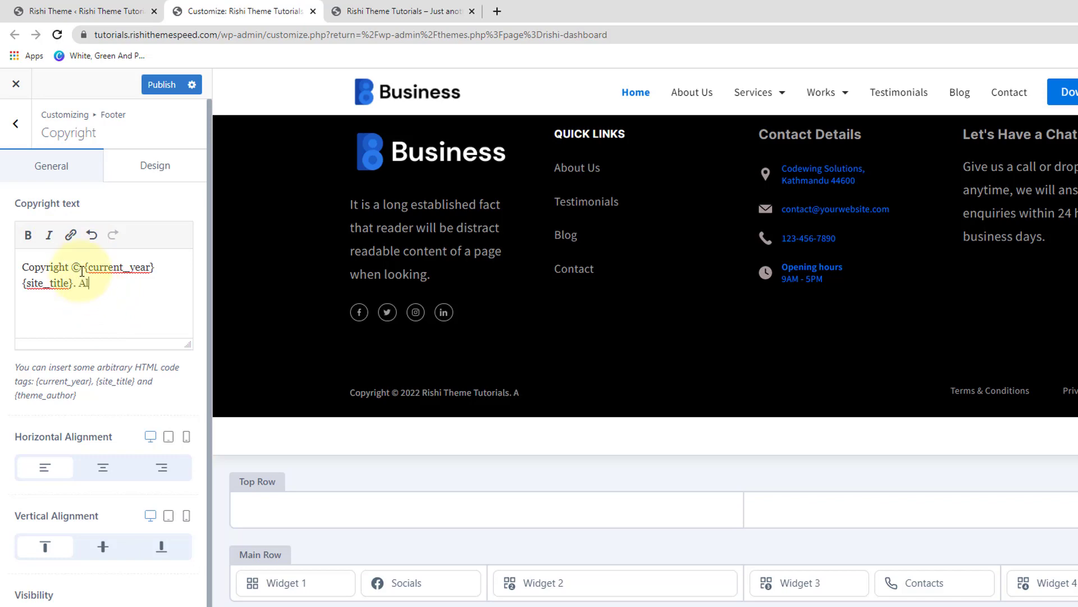
{"action": "type", "text": "l Rights Reserved."}
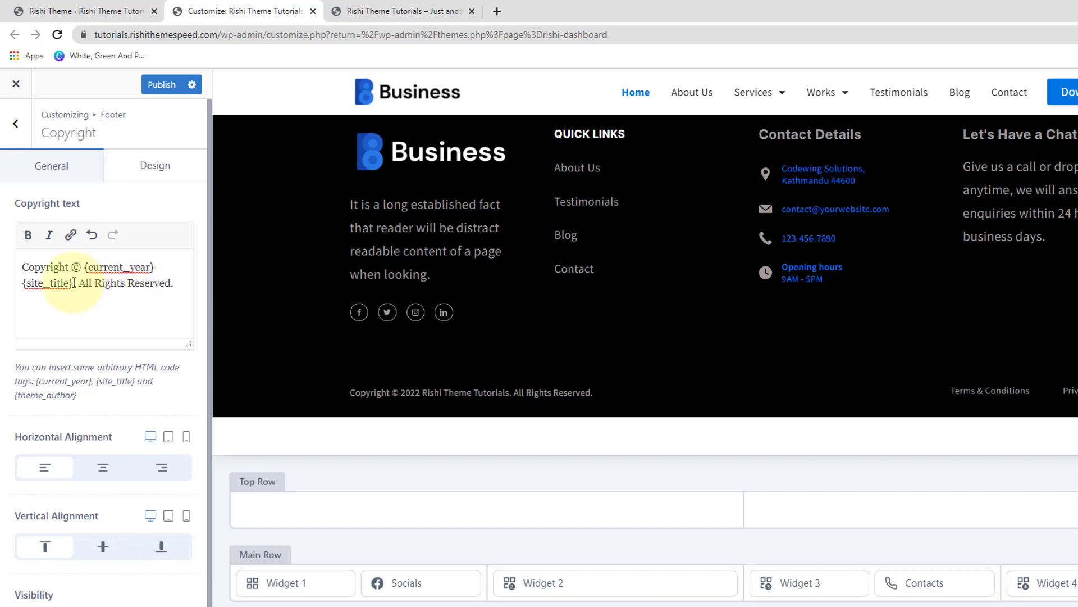
{"action": "left_click_drag", "start_coordinate": [74, 283], "coordinate": [24, 286]}
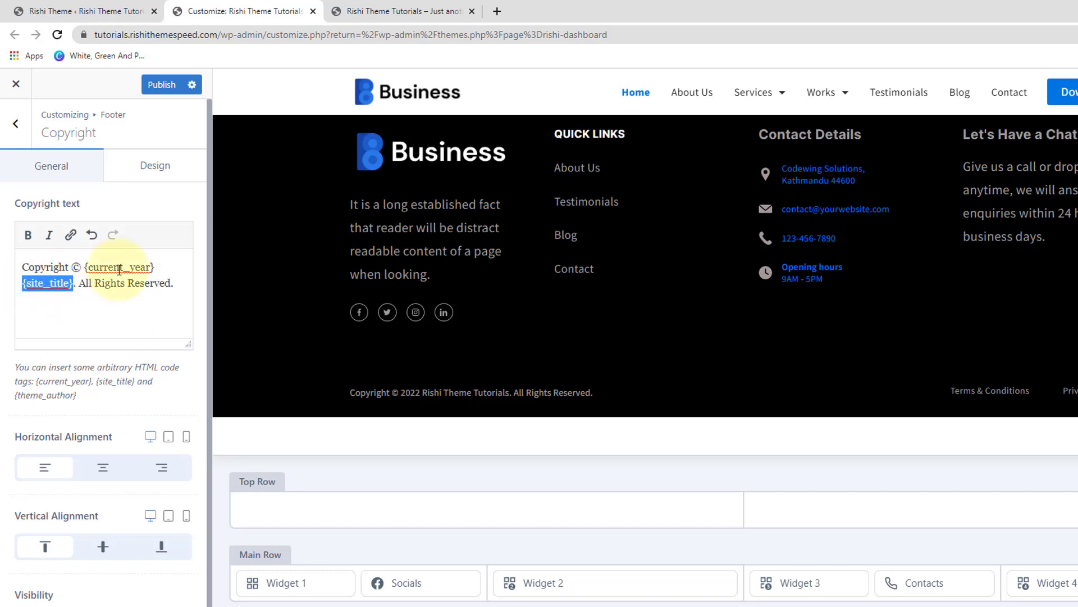
{"action": "left_click_drag", "start_coordinate": [156, 267], "coordinate": [88, 271]}
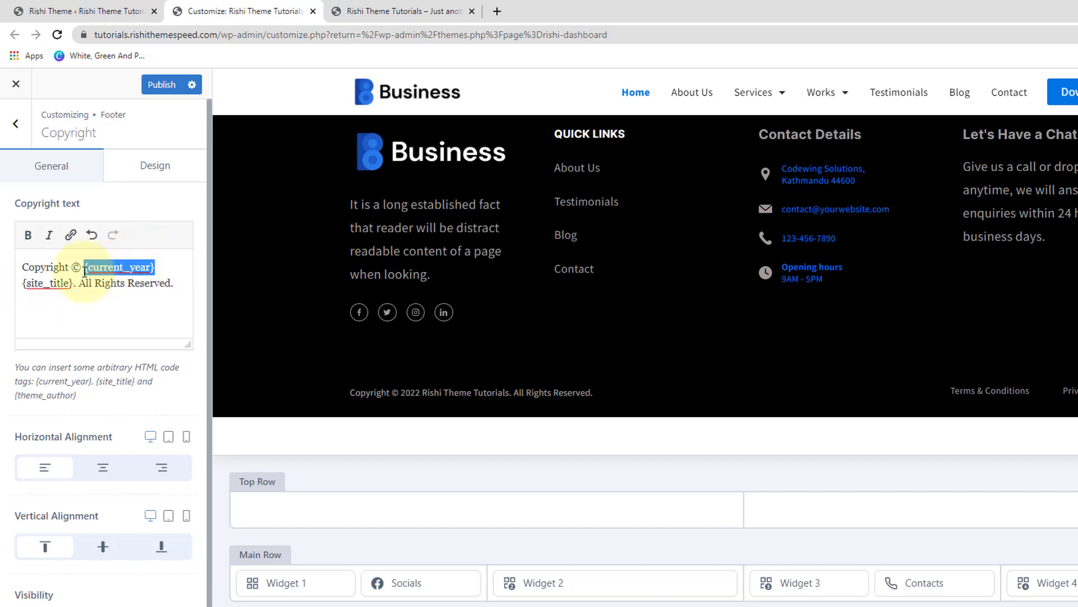
{"action": "left_click", "coordinate": [154, 283]}
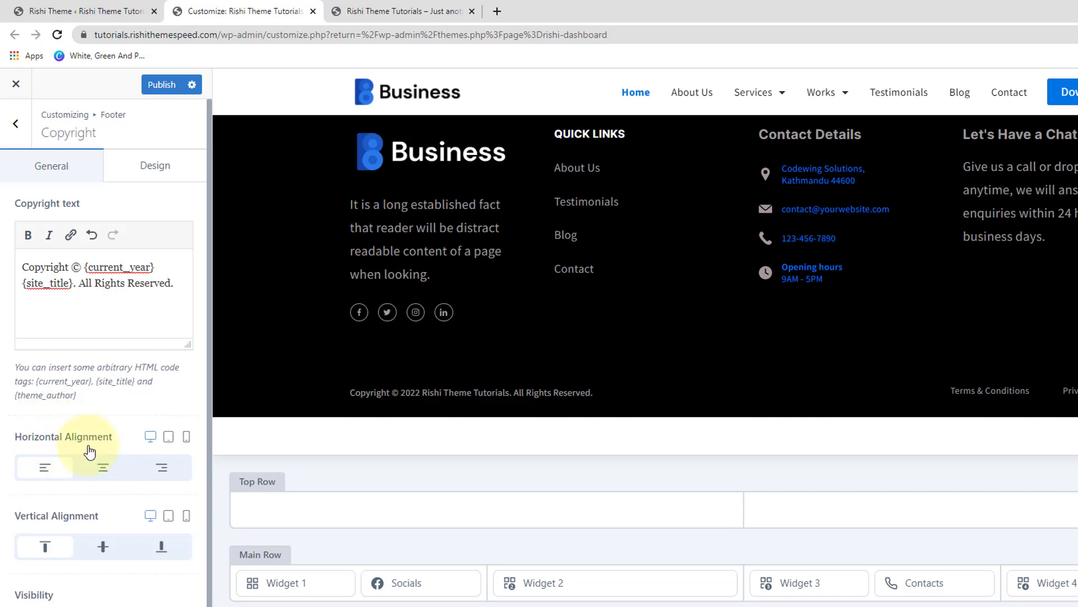
Try the center and right horizontal alignments on the copyright text and return it to left alignment
{"action": "left_click", "coordinate": [103, 475]}
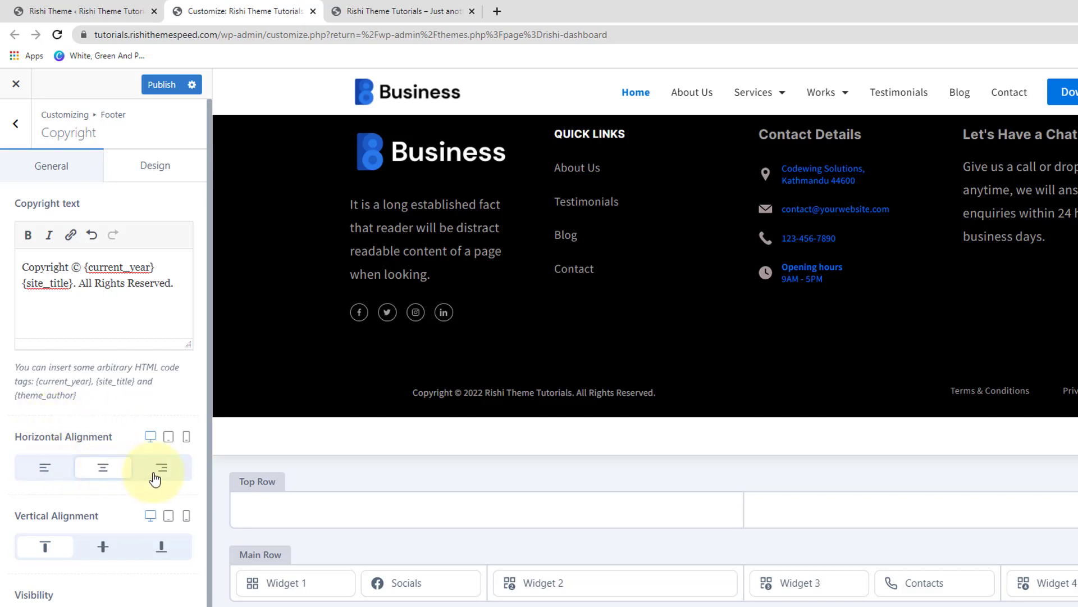
{"action": "left_click", "coordinate": [159, 474]}
{"action": "left_click", "coordinate": [24, 475]}
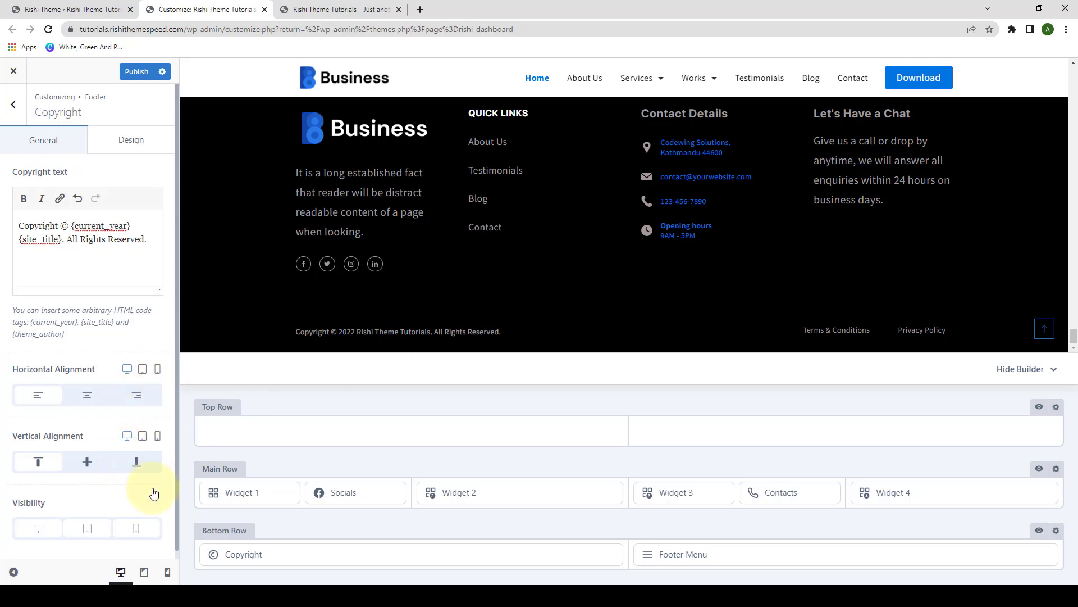
Review the Copyright element's font family, weight, size, line height and letter spacing options
{"action": "left_click", "coordinate": [134, 140]}
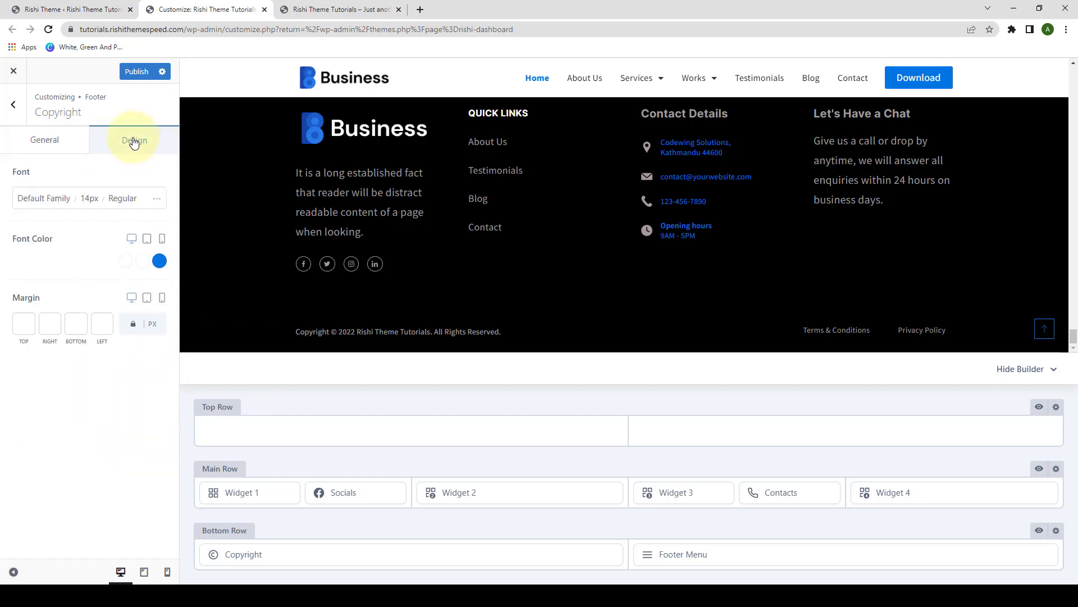
{"action": "left_click", "coordinate": [49, 199]}
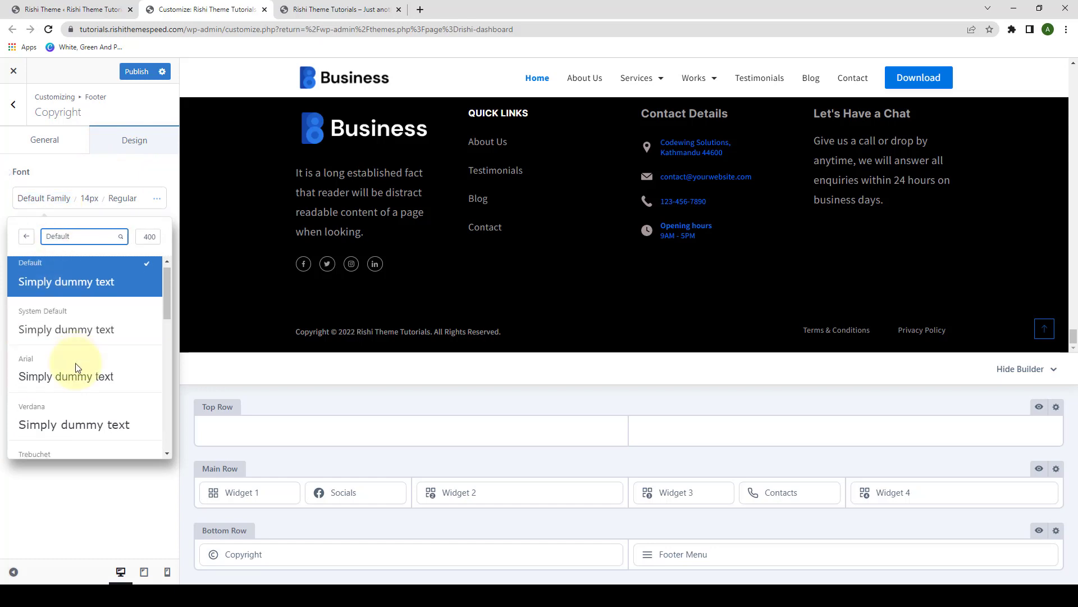
{"action": "left_click", "coordinate": [122, 198]}
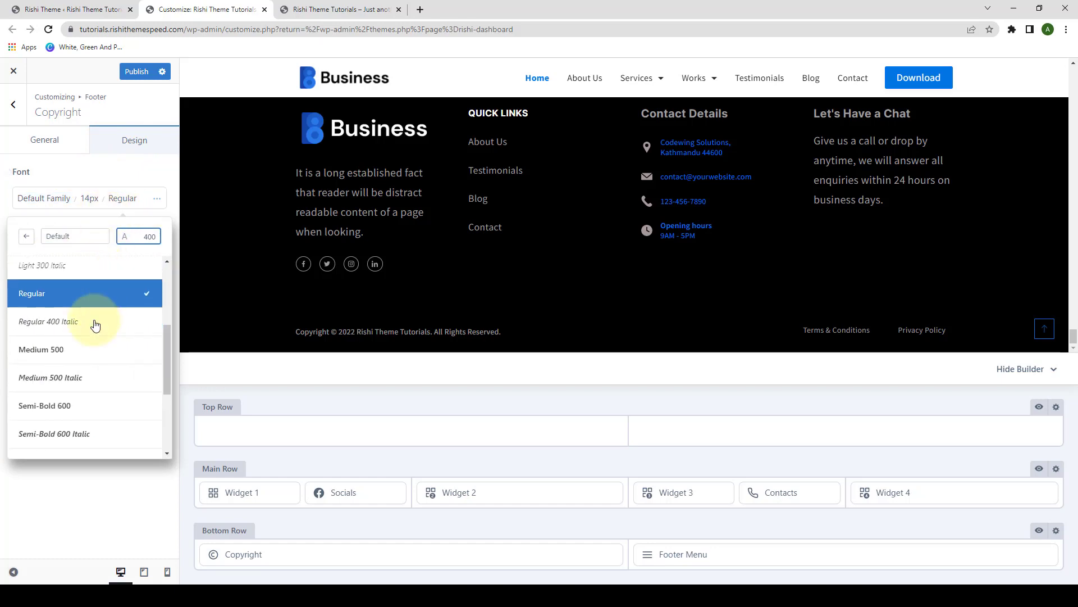
{"action": "scroll", "coordinate": [98, 343], "scroll_direction": "down", "scroll_amount": 3}
{"action": "left_click", "coordinate": [89, 199]}
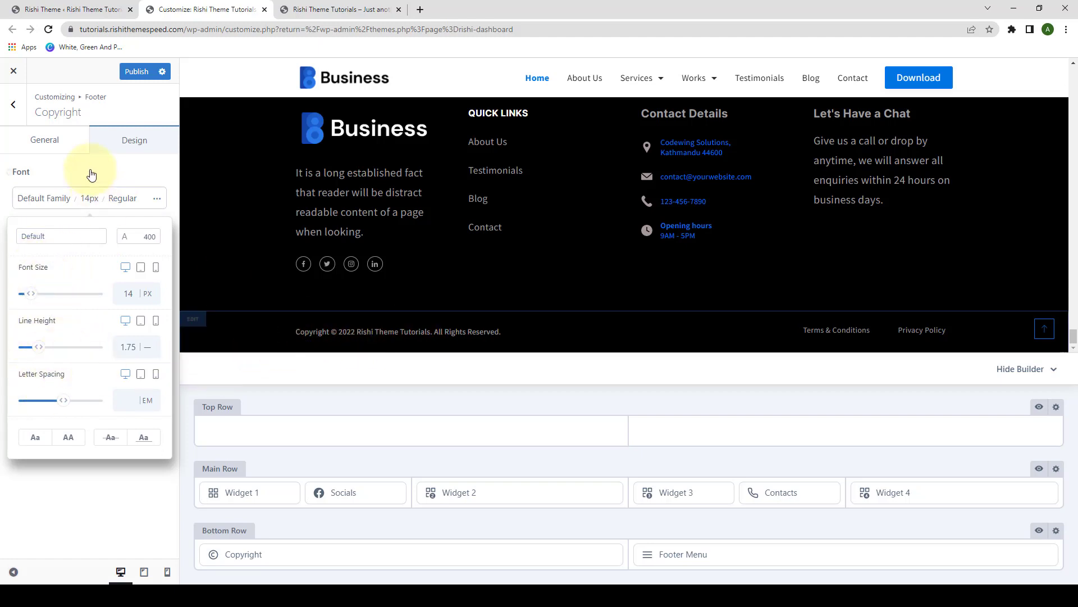
{"action": "left_click", "coordinate": [87, 170]}
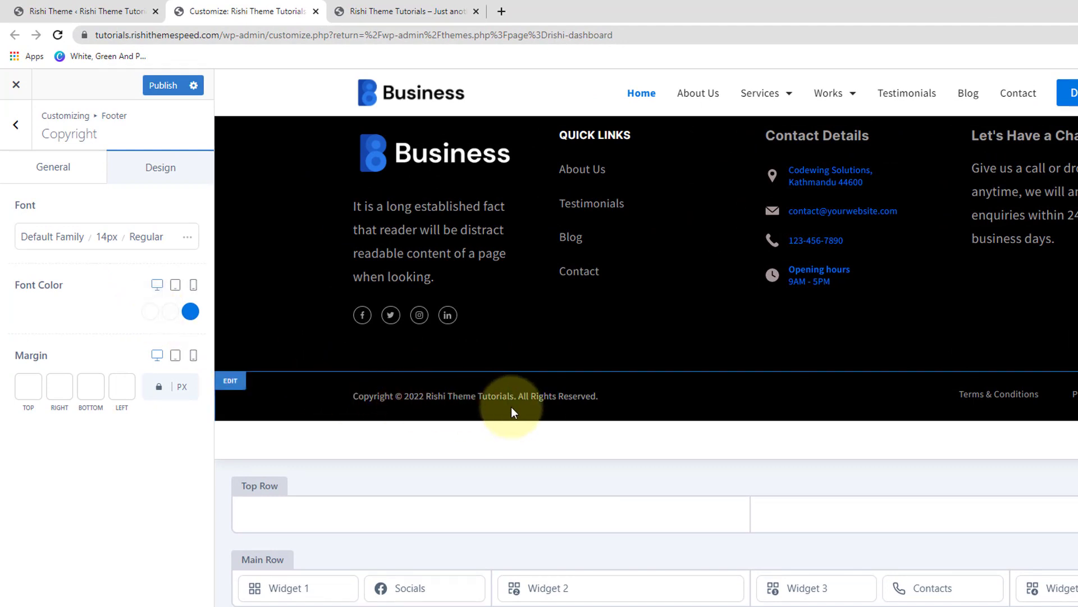
Set the Copyright element's initial font color on desktop to solid white after trying blue #0074e3
{"action": "left_click", "coordinate": [151, 314]}
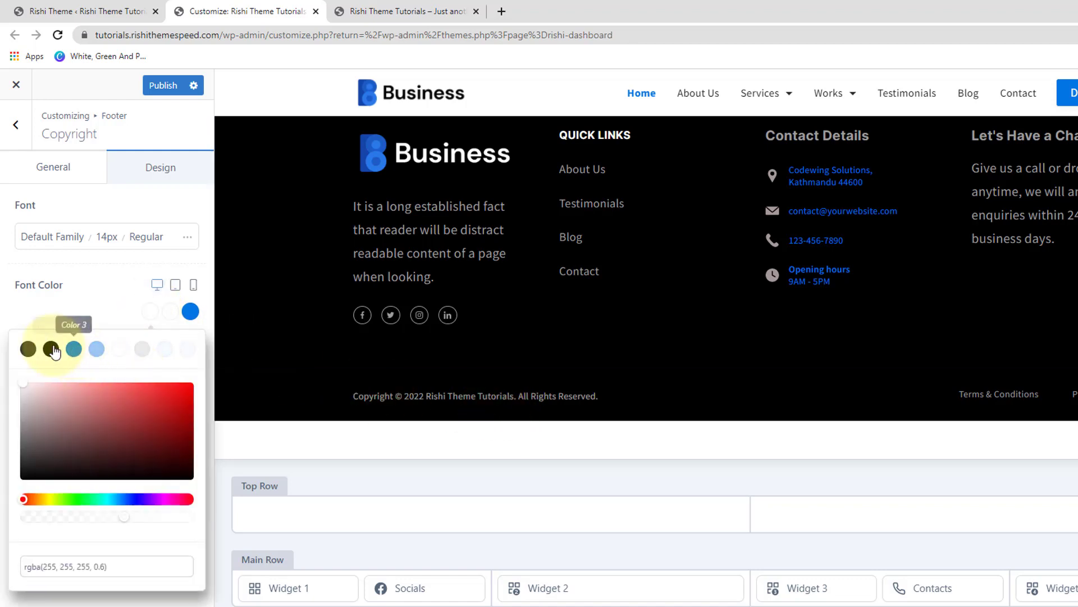
{"action": "left_click", "coordinate": [74, 349]}
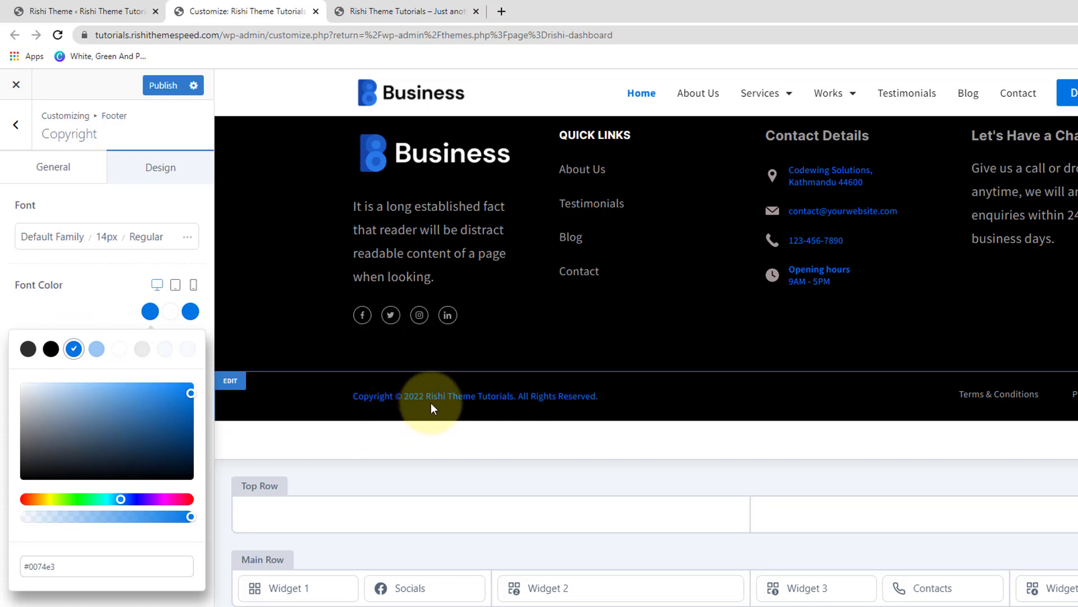
{"action": "left_click", "coordinate": [119, 348]}
{"action": "left_click", "coordinate": [99, 303]}
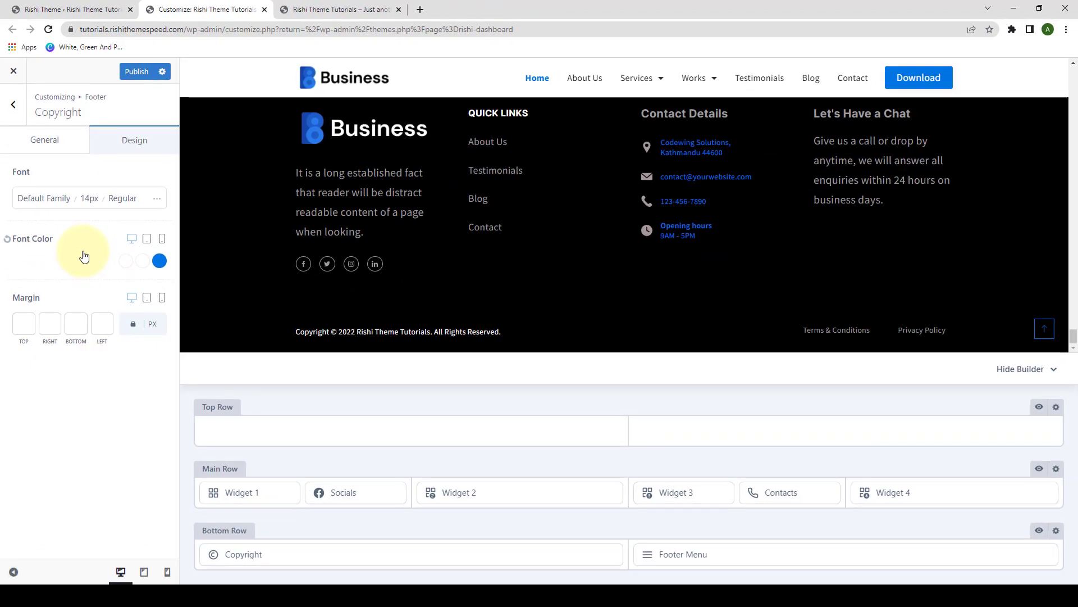
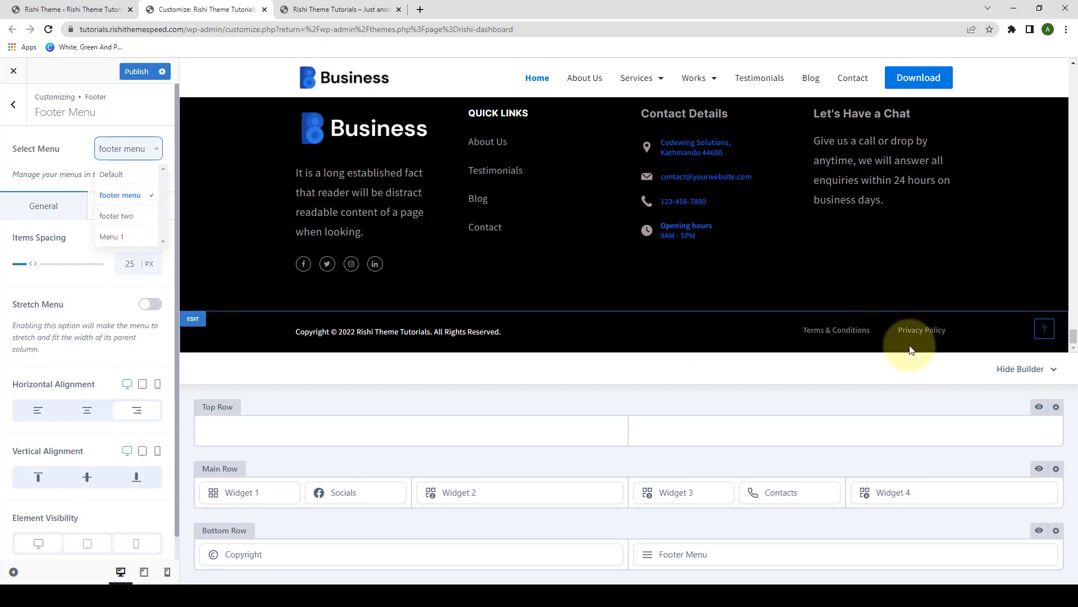
Keep "footer menu" as the Footer Menu element's menu and set its items spacing to 28 px
{"action": "left_click", "coordinate": [72, 149]}
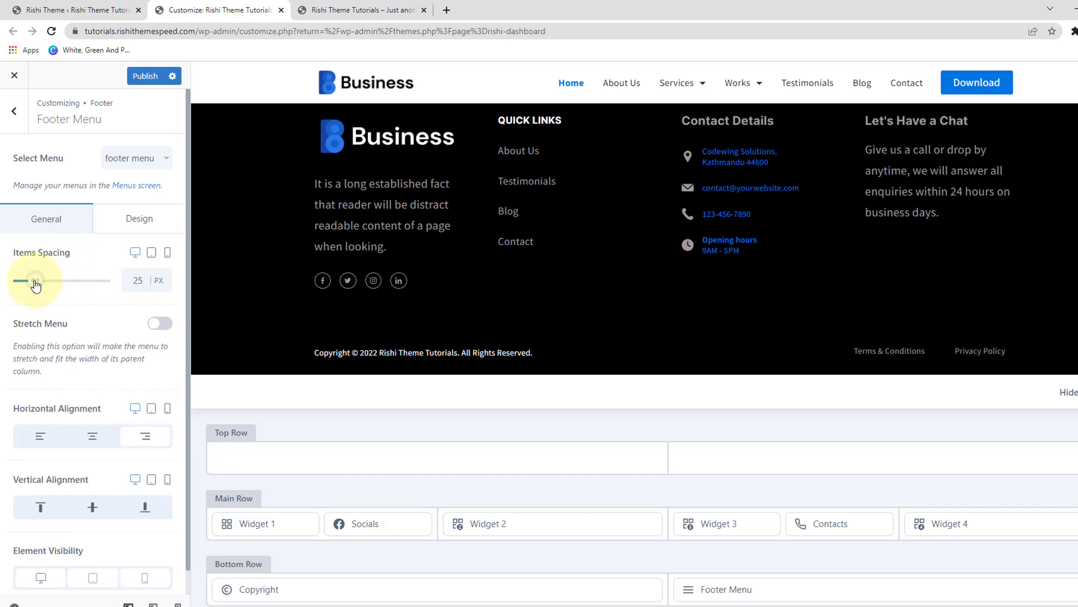
{"action": "mouse_move", "coordinate": [34, 281]}
{"action": "left_mouse_down"}
{"action": "mouse_move", "coordinate": [48, 284]}
{"action": "mouse_move", "coordinate": [33, 283]}
{"action": "left_mouse_up"}
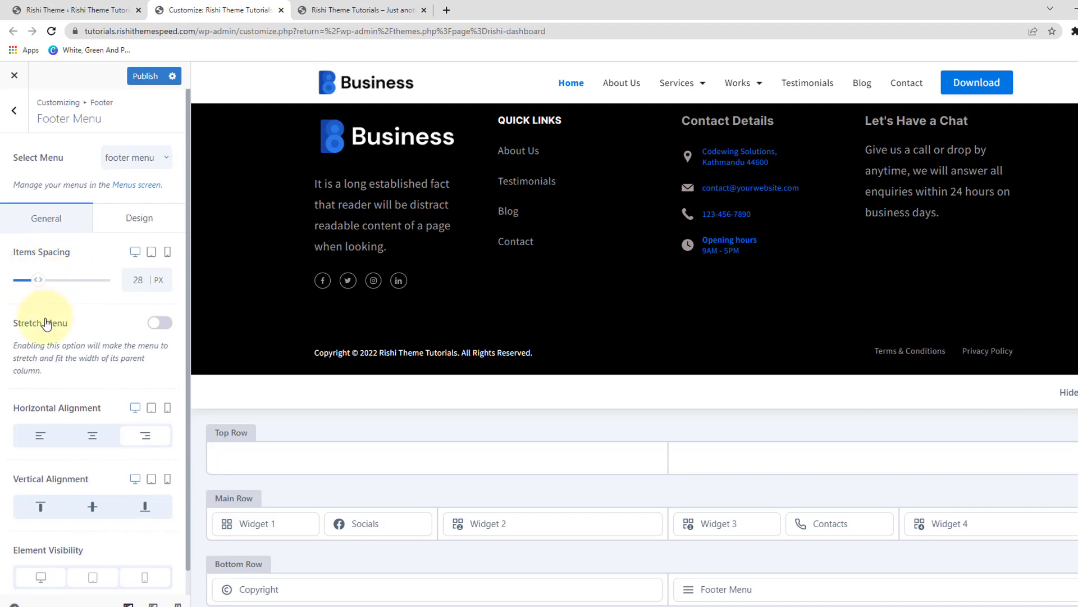
Try the Stretch Menu option on the Footer Menu element and turn it back off
{"action": "scroll", "coordinate": [62, 309], "scroll_direction": "down", "scroll_amount": 1}
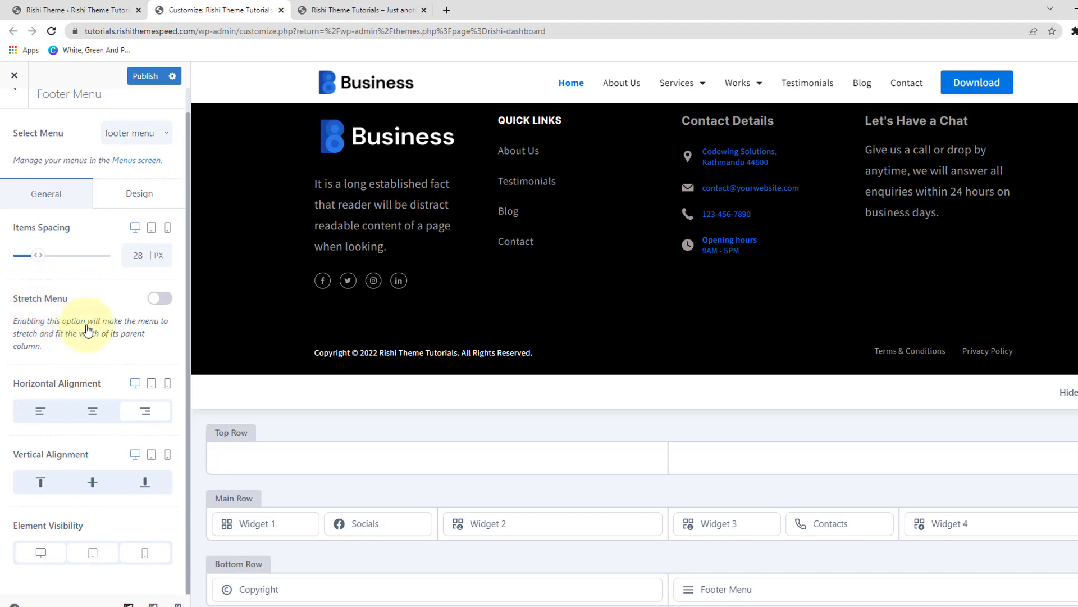
{"action": "left_click", "coordinate": [163, 302]}
{"action": "left_click", "coordinate": [160, 302]}
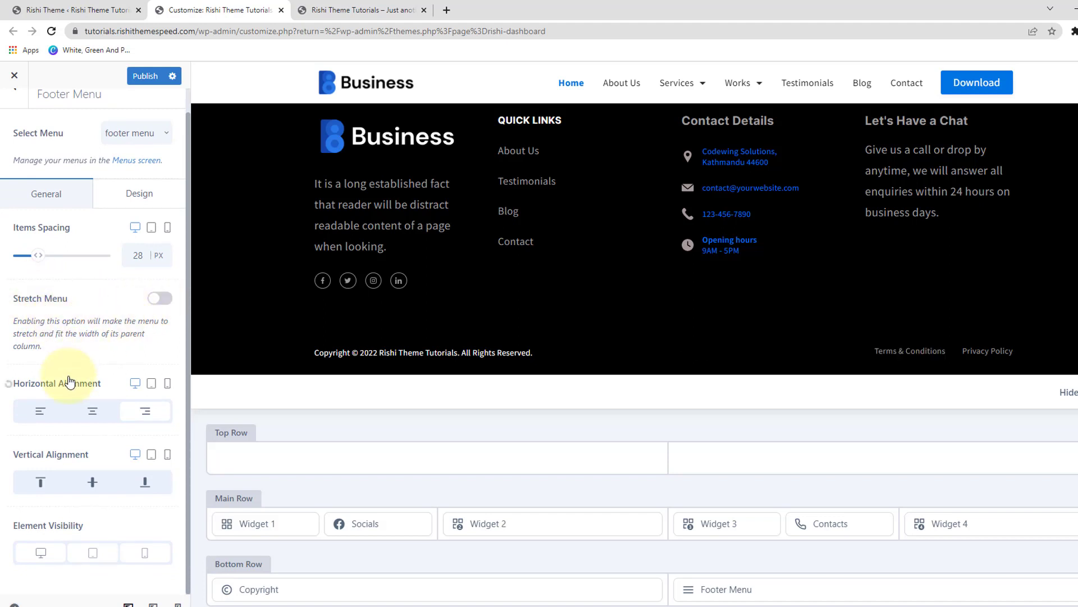
Try the left and center horizontal alignments on the footer menu and return it to right alignment
{"action": "left_click", "coordinate": [42, 413]}
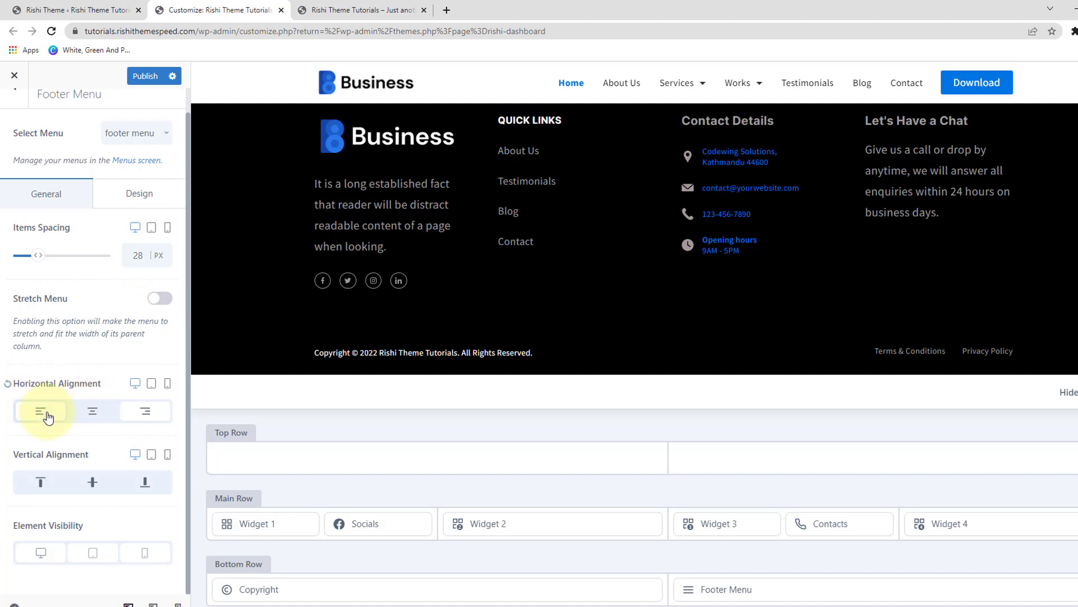
{"action": "left_click", "coordinate": [89, 415]}
{"action": "left_click", "coordinate": [141, 414]}
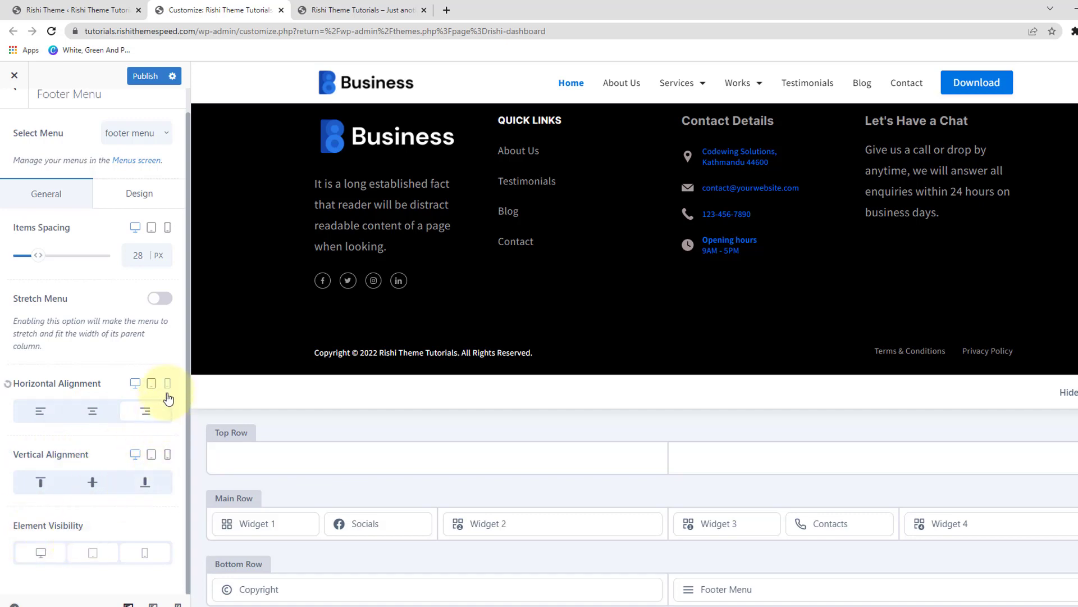
{"action": "left_click", "coordinate": [167, 480]}
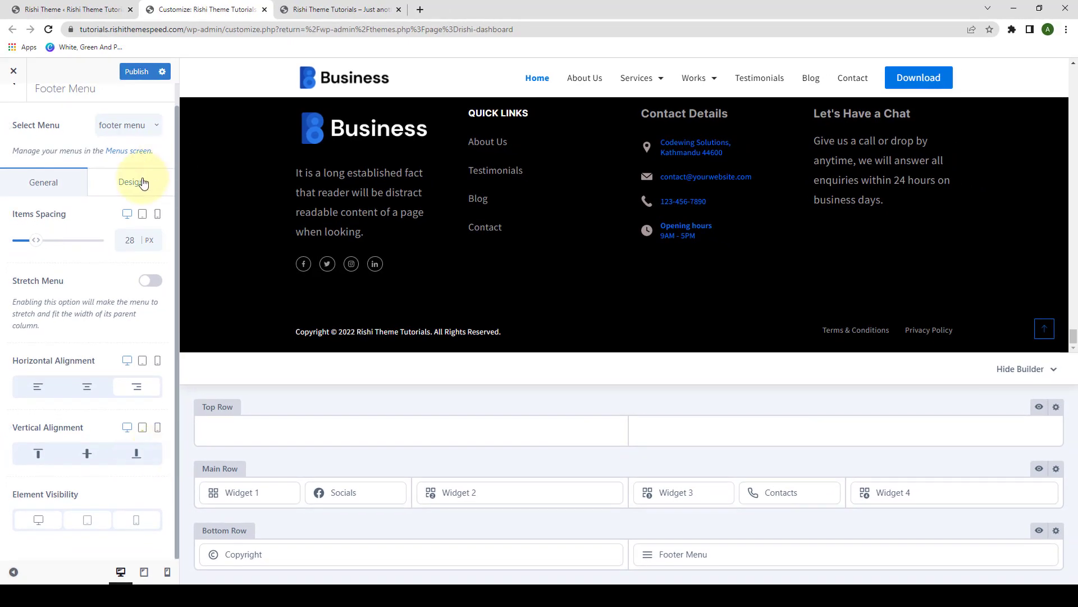
Review the footer menu's design options and add Widget 6 beside Widget 2 in the footer's main row
{"action": "left_click", "coordinate": [143, 183]}
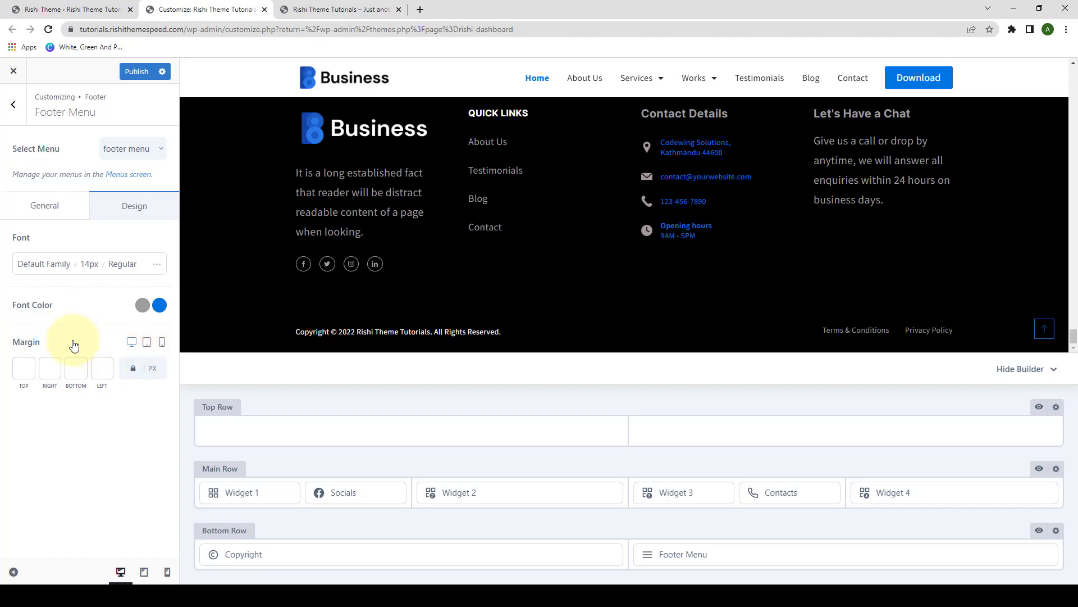
{"action": "left_click", "coordinate": [24, 111]}
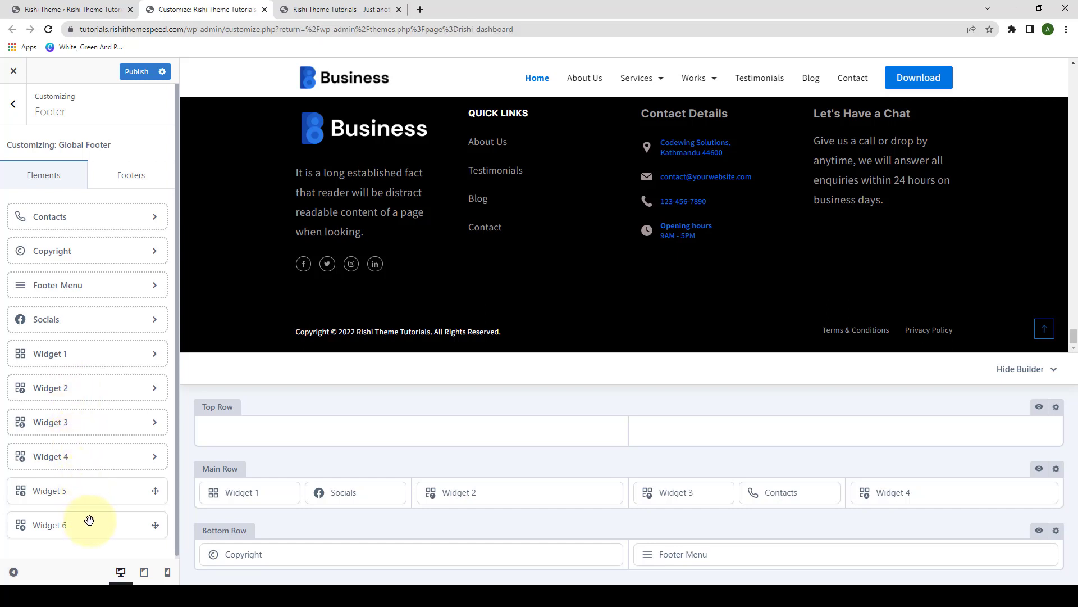
{"action": "left_click_drag", "start_coordinate": [76, 525], "coordinate": [560, 497]}
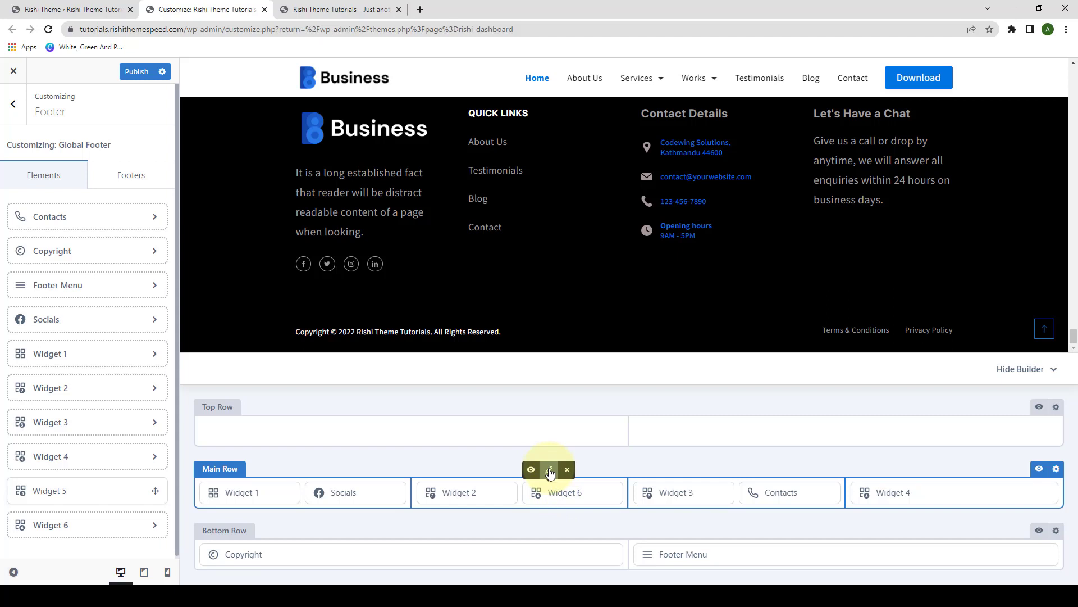
Add a Gallery block from the full block library to Widget 6
{"action": "left_click", "coordinate": [550, 474]}
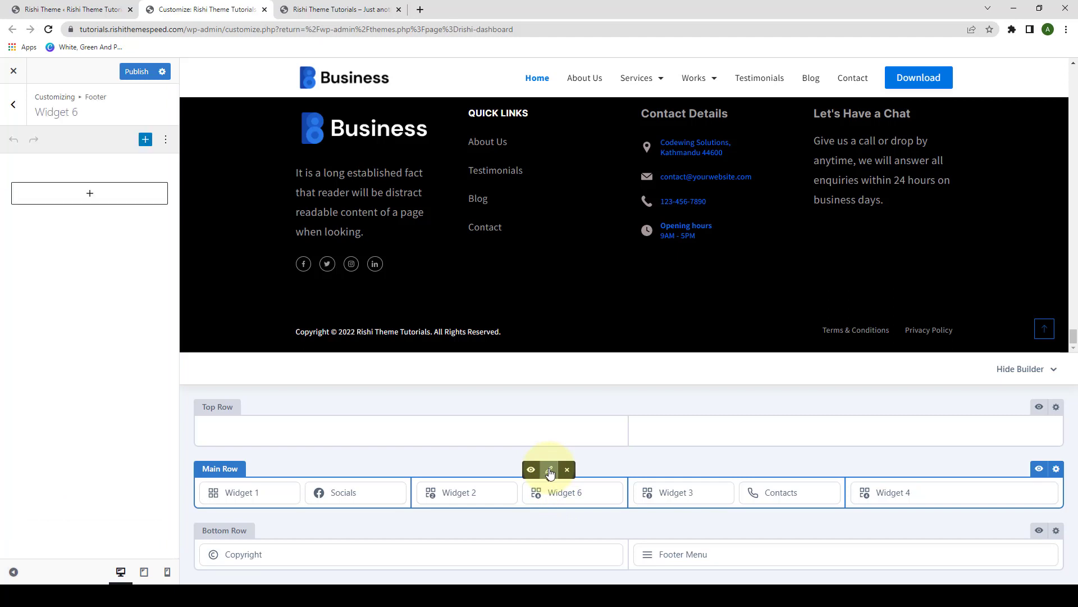
{"action": "left_click", "coordinate": [90, 197]}
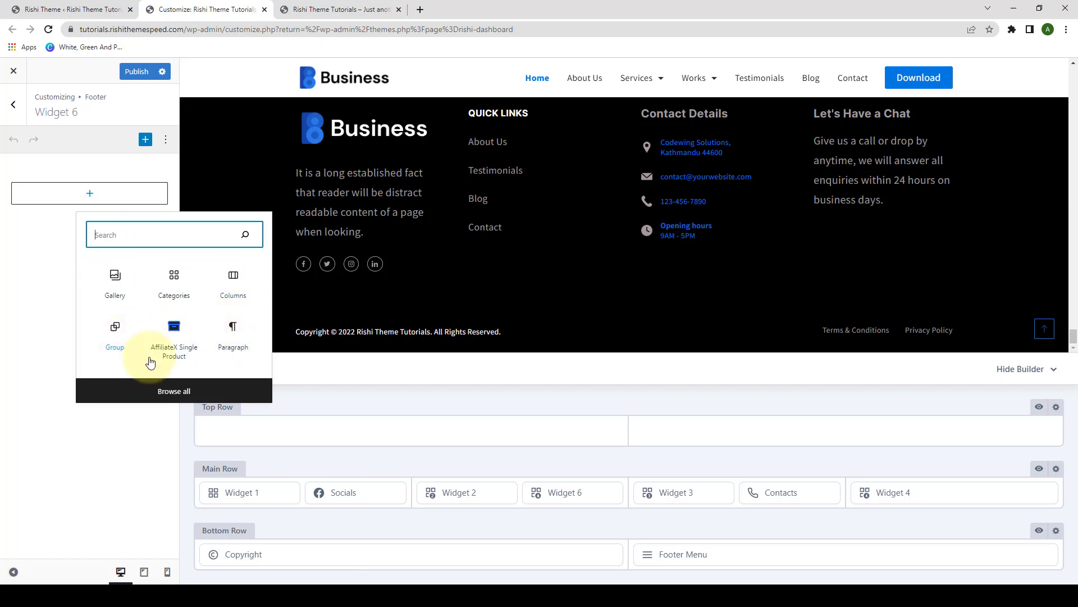
{"action": "left_click", "coordinate": [201, 393]}
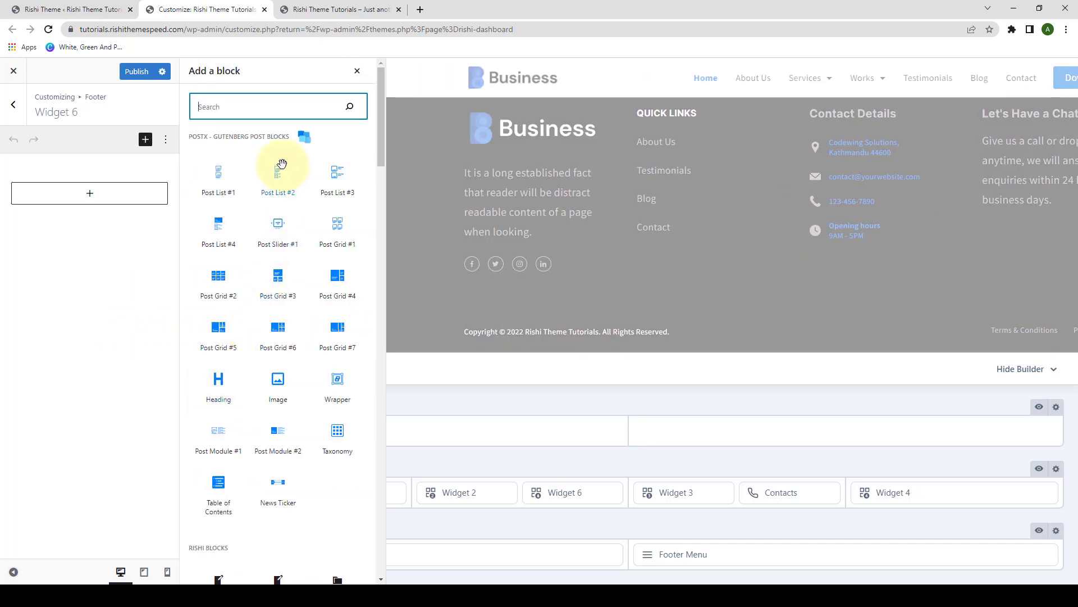
{"action": "scroll", "coordinate": [290, 258], "scroll_direction": "down", "scroll_amount": 10}
{"action": "scroll", "coordinate": [291, 341], "scroll_direction": "down", "scroll_amount": 15}
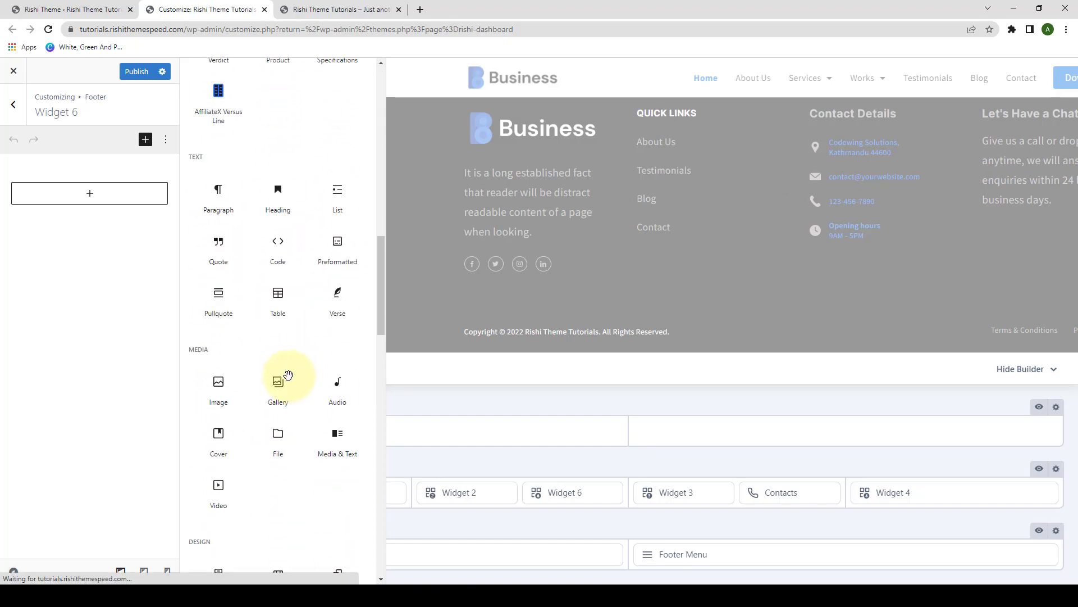
{"action": "scroll", "coordinate": [283, 428], "scroll_direction": "up", "scroll_amount": 10}
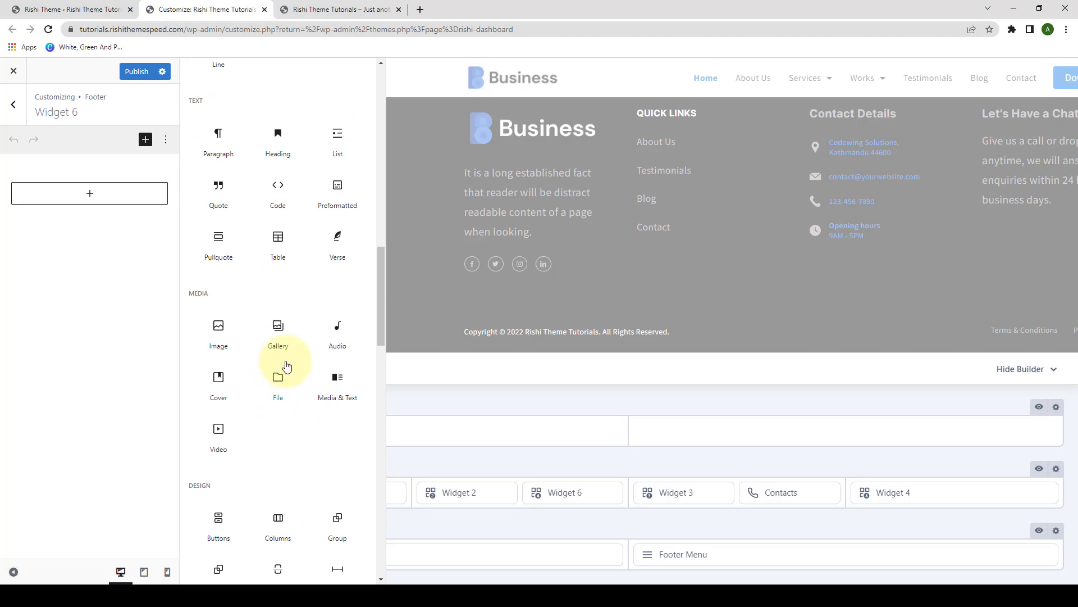
{"action": "left_click", "coordinate": [277, 329]}
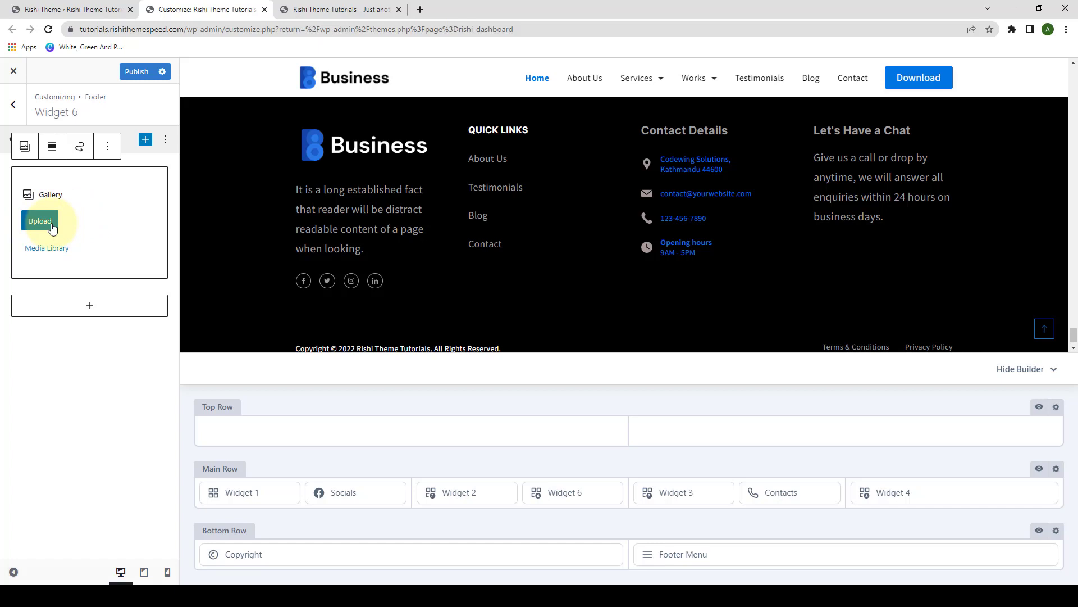
Create a gallery from the six portrait photos in the media library and insert it into Widget 6
{"action": "left_click", "coordinate": [60, 253]}
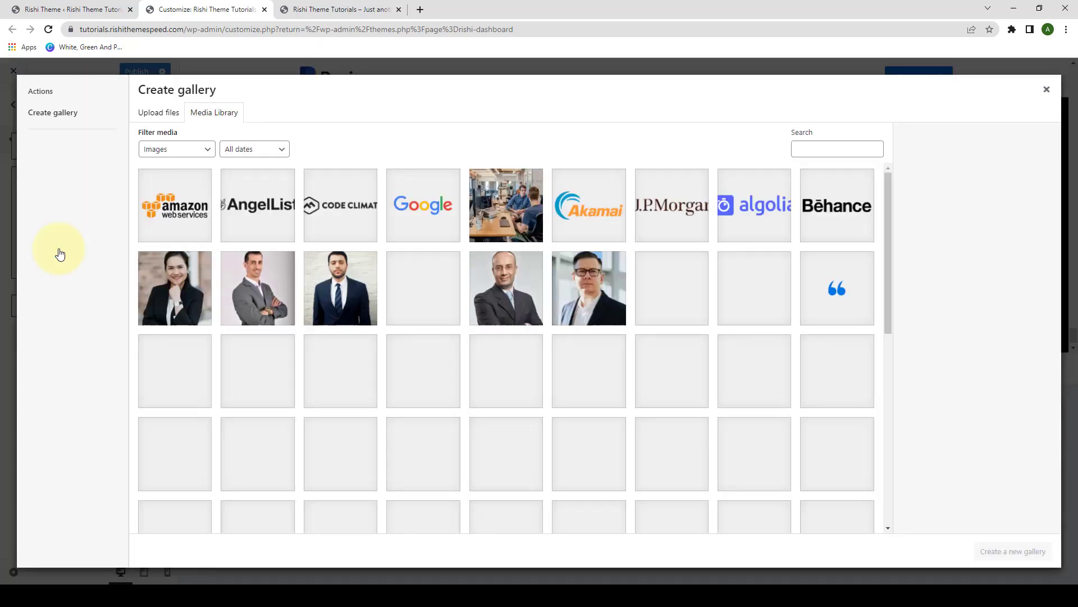
{"action": "left_click", "coordinate": [589, 287]}
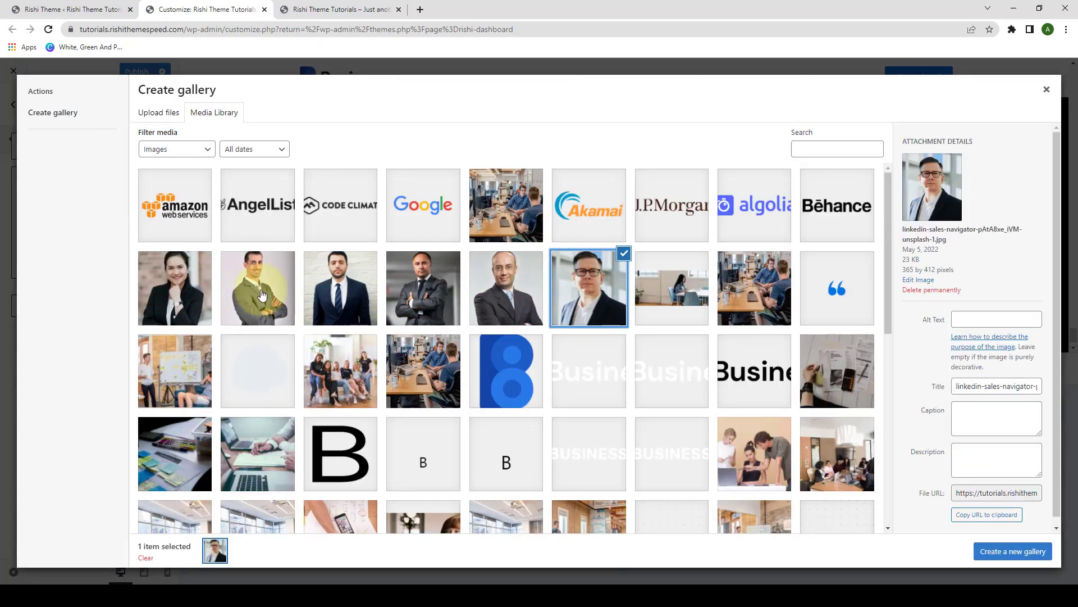
{"action": "left_click", "coordinate": [194, 293], "text": "shift"}
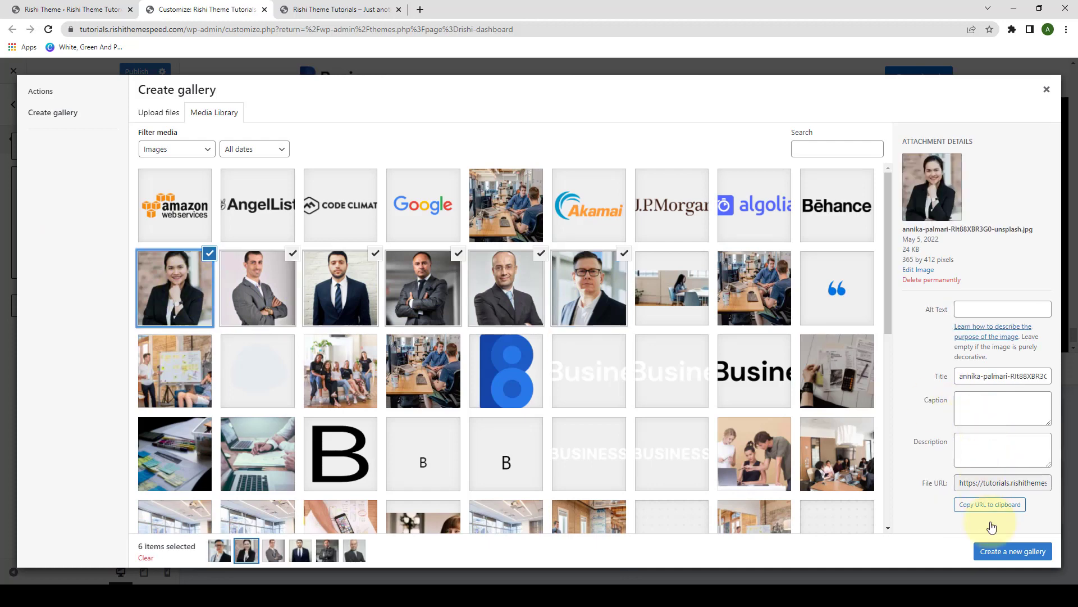
{"action": "left_click", "coordinate": [1026, 550]}
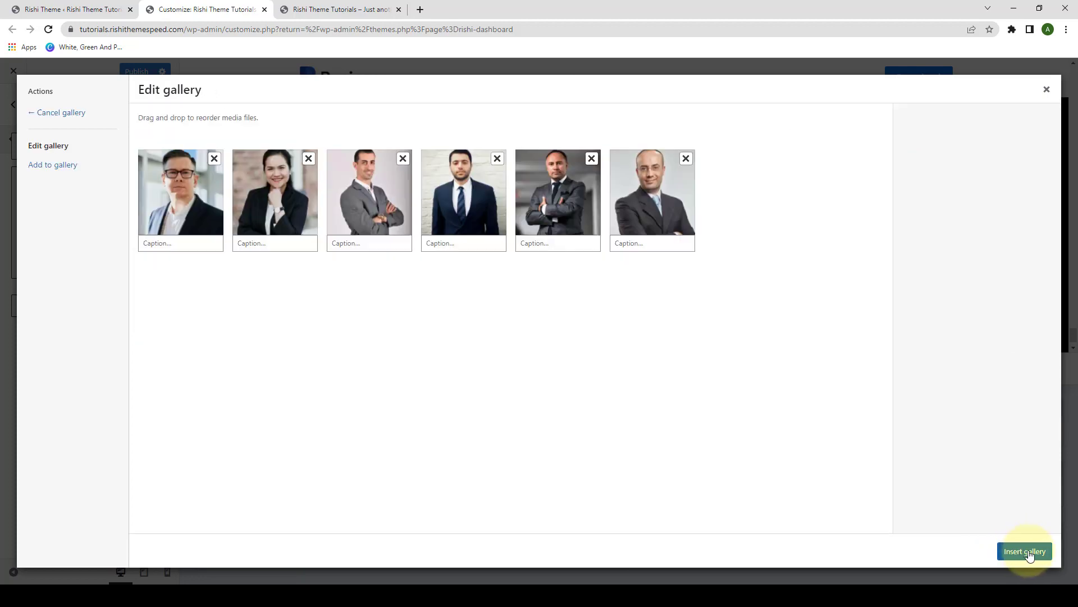
{"action": "left_click", "coordinate": [1028, 552]}
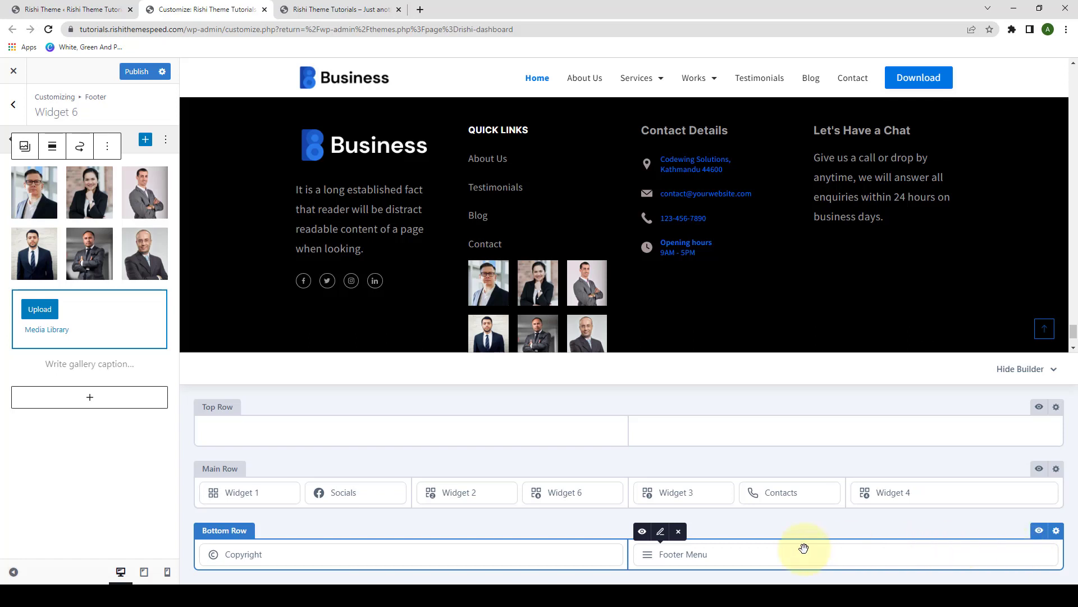
Examine the photo gallery in the footer preview and the Gallery block's additional options
{"action": "scroll", "coordinate": [561, 315], "scroll_direction": "down", "scroll_amount": 2}
{"action": "scroll", "coordinate": [565, 303], "scroll_direction": "up", "scroll_amount": 2}
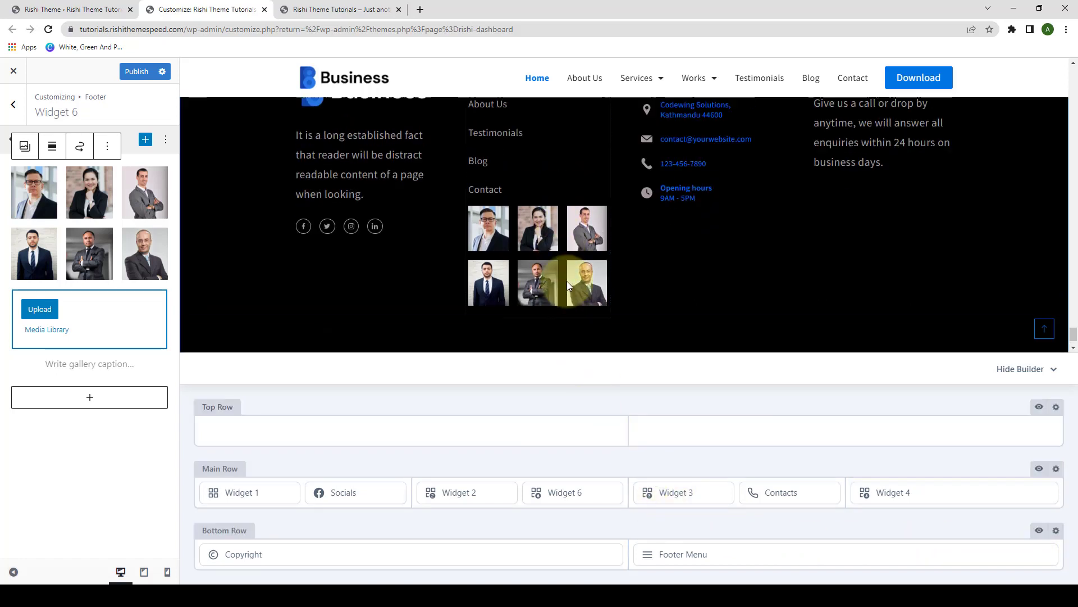
{"action": "scroll", "coordinate": [571, 286], "scroll_direction": "down", "scroll_amount": 1}
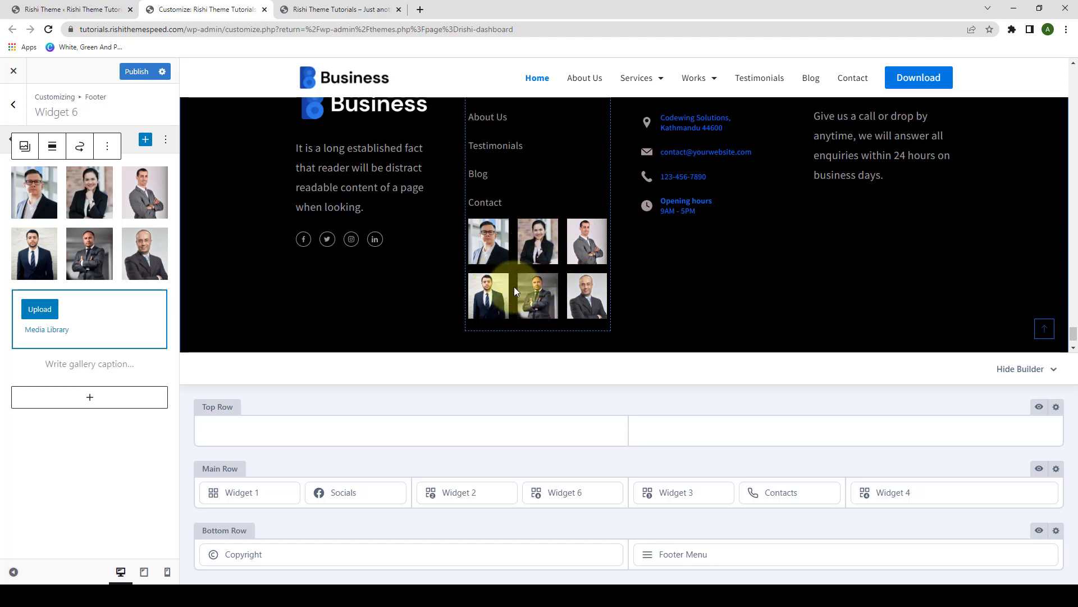
{"action": "scroll", "coordinate": [514, 287], "scroll_direction": "up", "scroll_amount": 2}
{"action": "scroll", "coordinate": [543, 224], "scroll_direction": "down", "scroll_amount": 3}
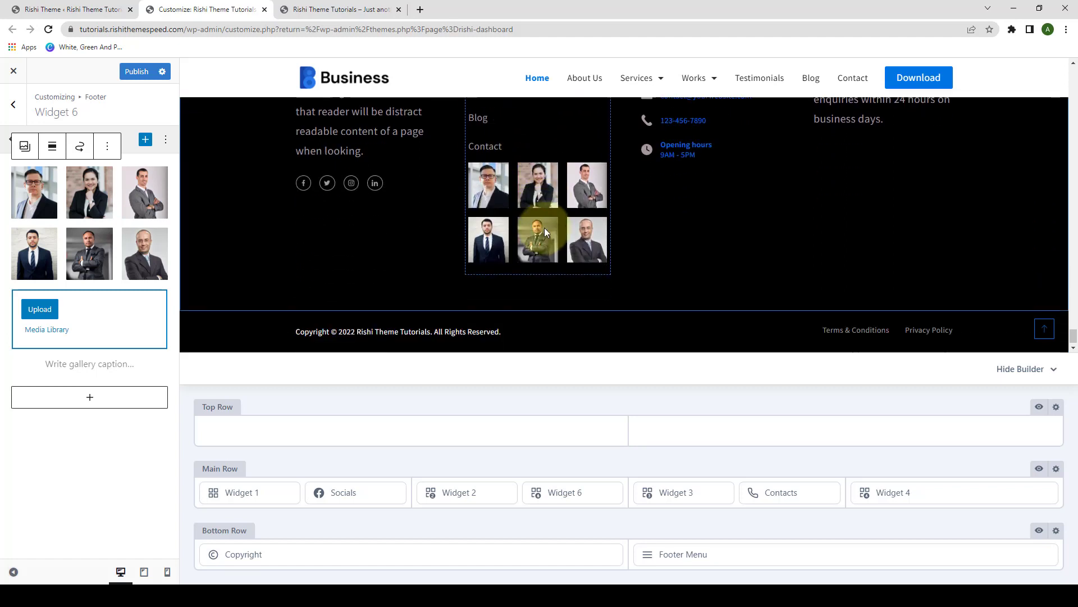
{"action": "left_click", "coordinate": [108, 147]}
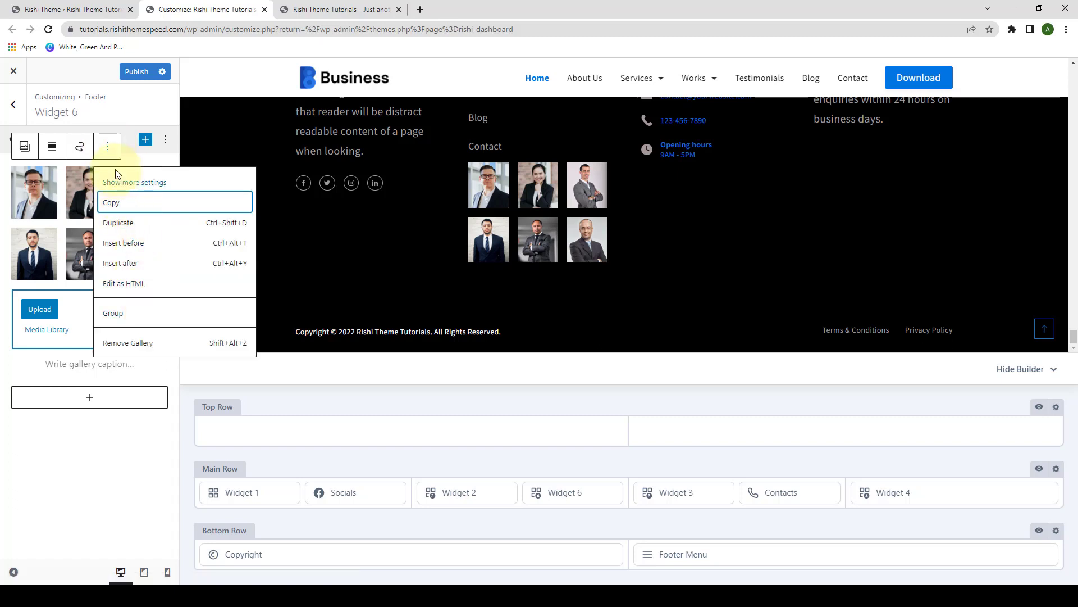
{"action": "left_click", "coordinate": [108, 149]}
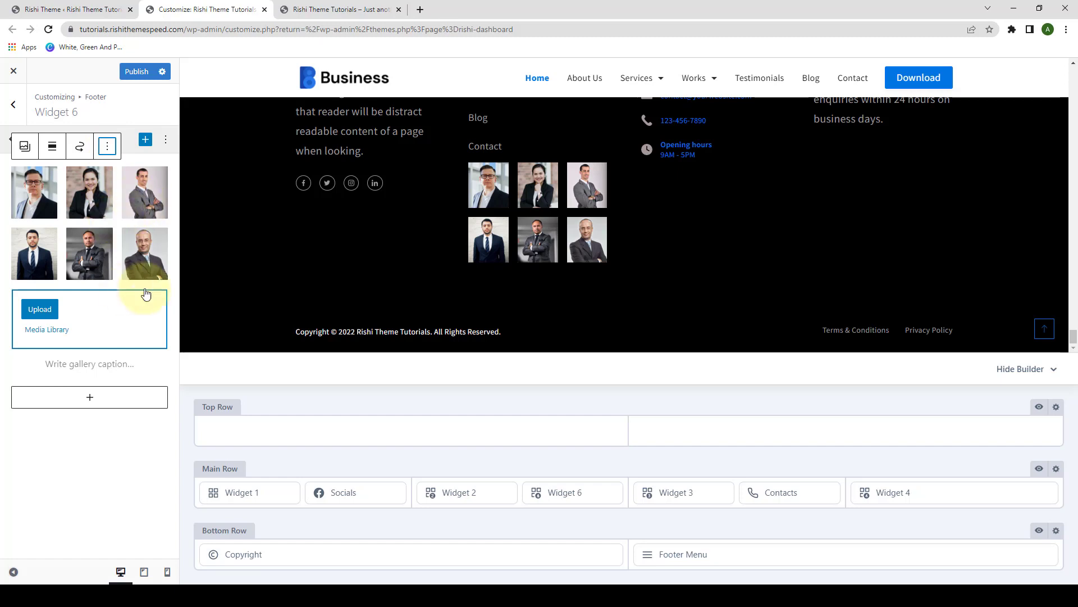
Publish the footer changes and reload the live site to check its footer
{"action": "left_click", "coordinate": [137, 71]}
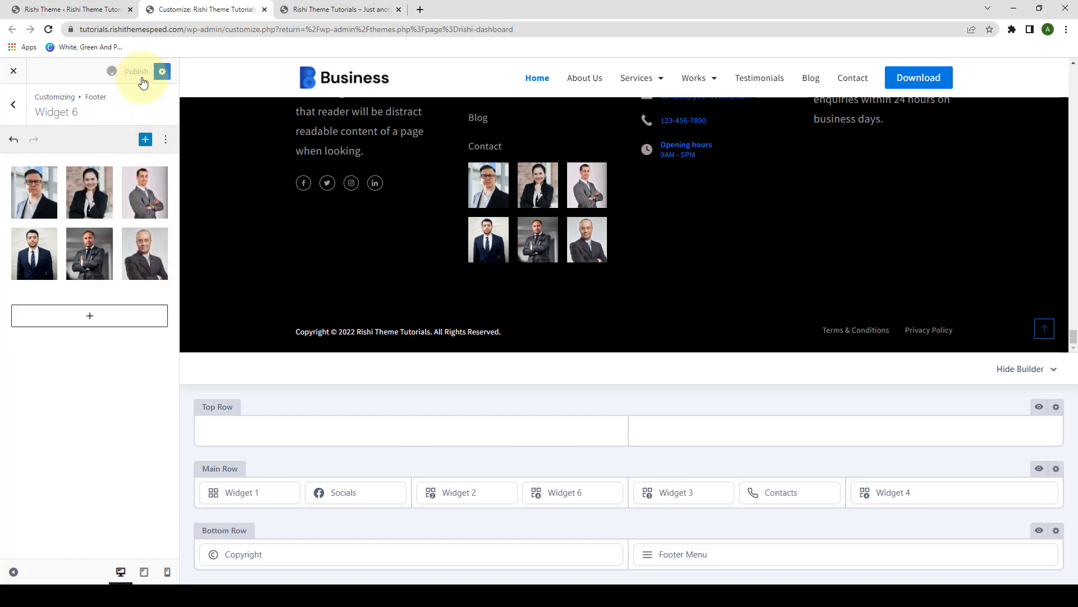
{"action": "left_click", "coordinate": [304, 9]}
{"action": "left_click_drag", "start_coordinate": [1070, 90], "coordinate": [1067, 581]}
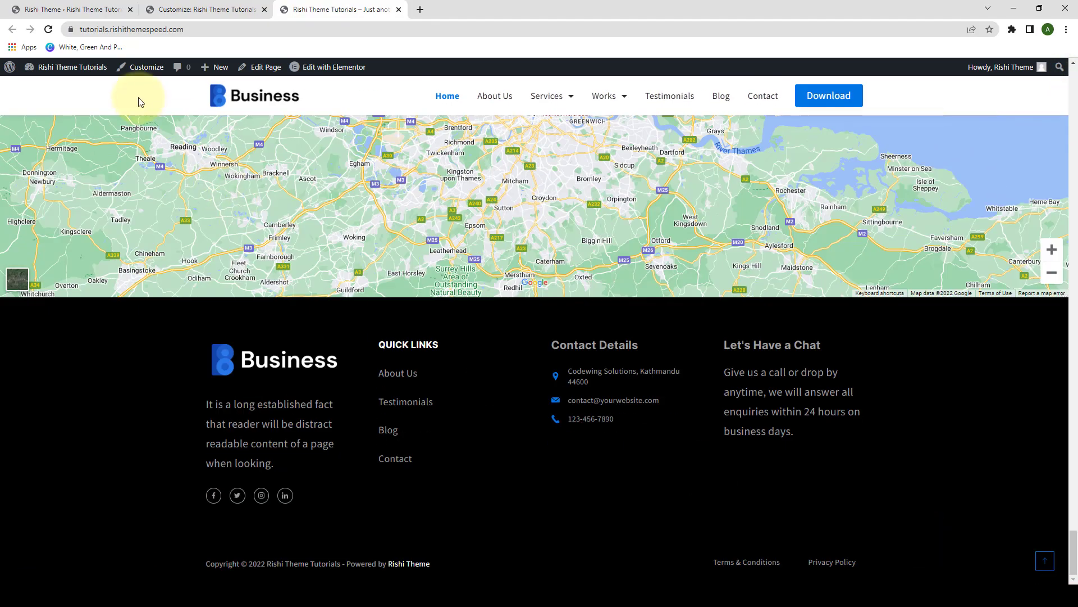
{"action": "left_click", "coordinate": [50, 29]}
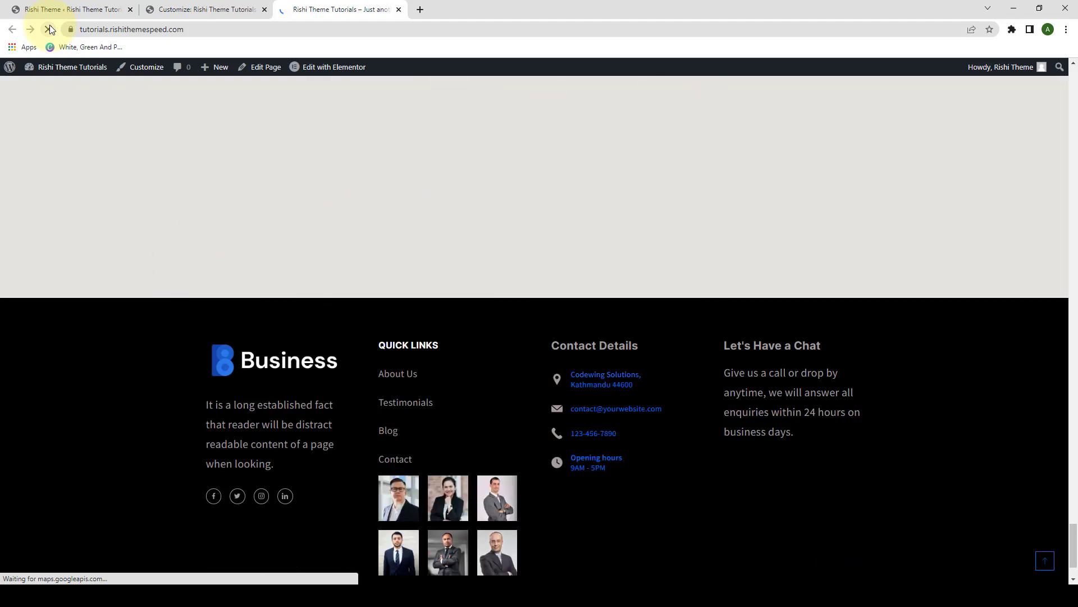
{"action": "scroll", "coordinate": [514, 383], "scroll_direction": "down", "scroll_amount": 3}
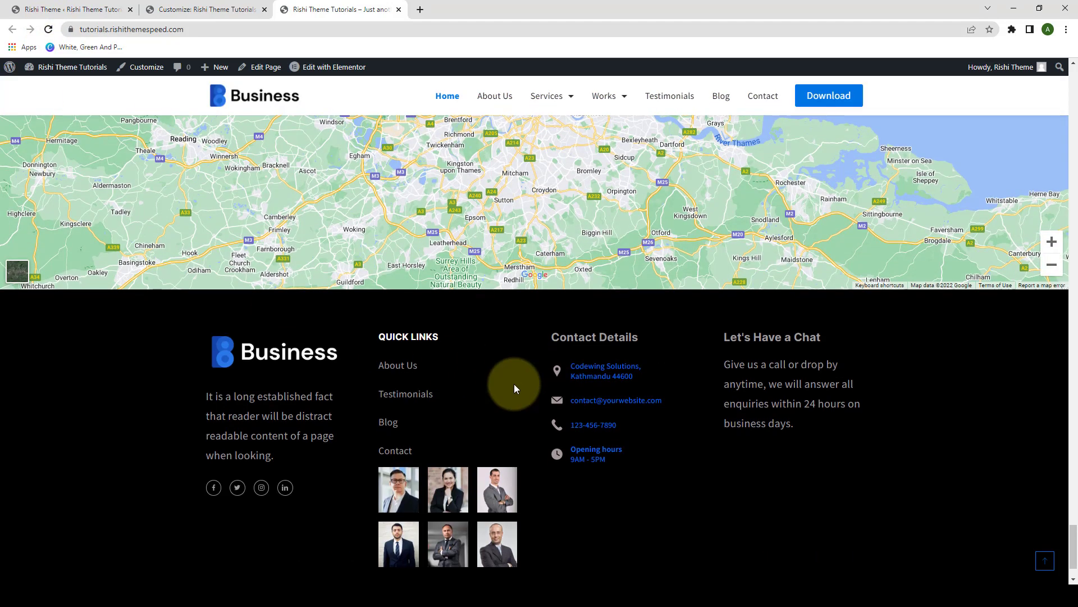